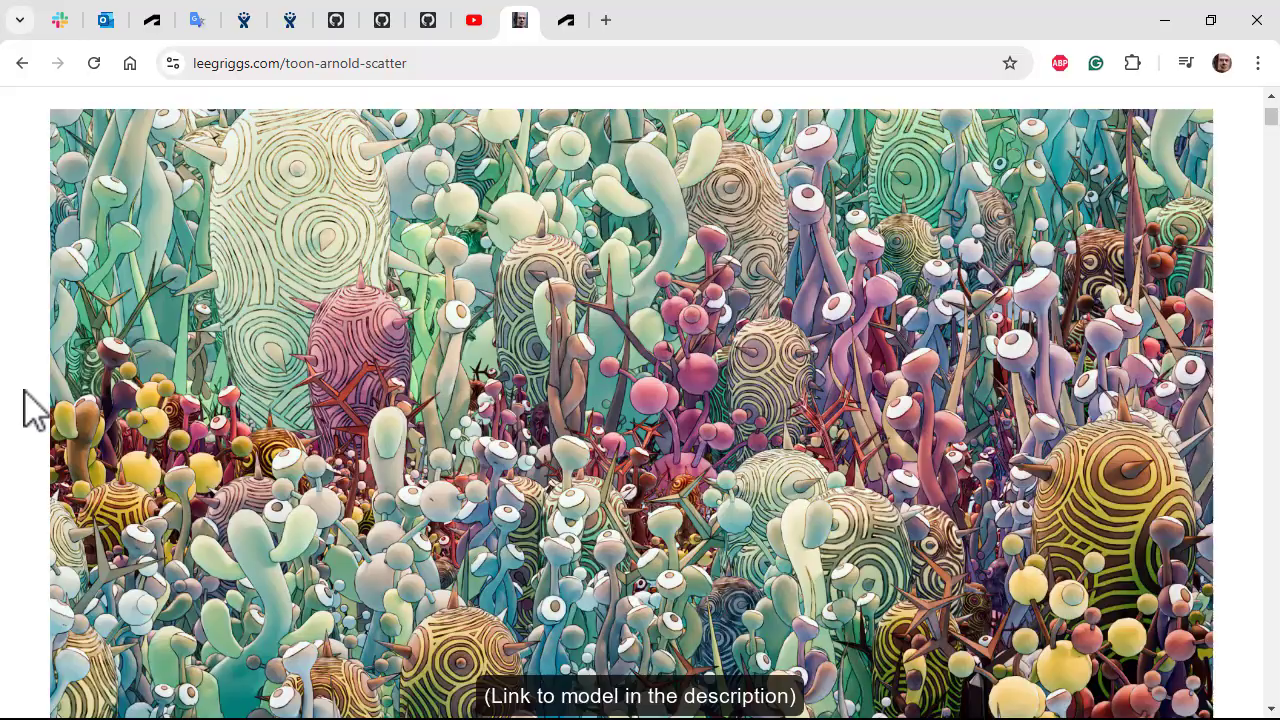
# - Scroll down the leegriggs.com toon-arnold-scatter page through each alien plant field render
pyautogui.scroll(-2, 30, 410)
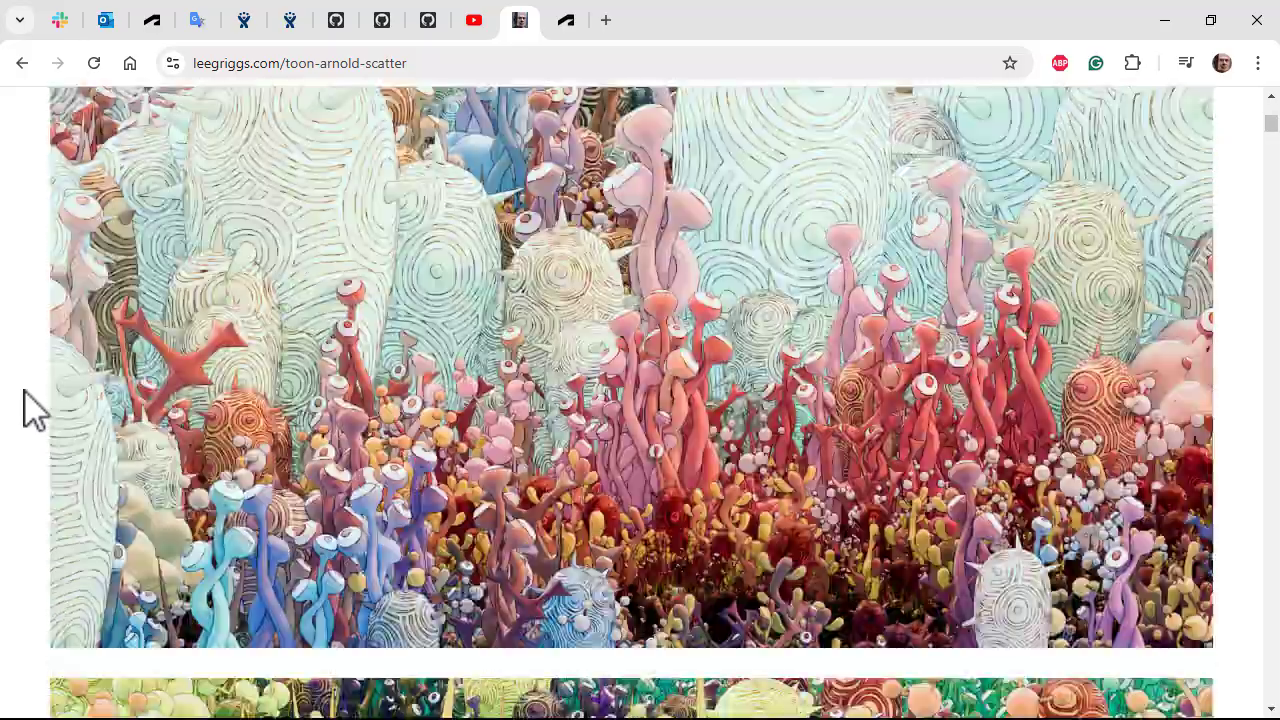
pyautogui.scroll(-5, 30, 410)
pyautogui.scroll(-8, 30, 410)
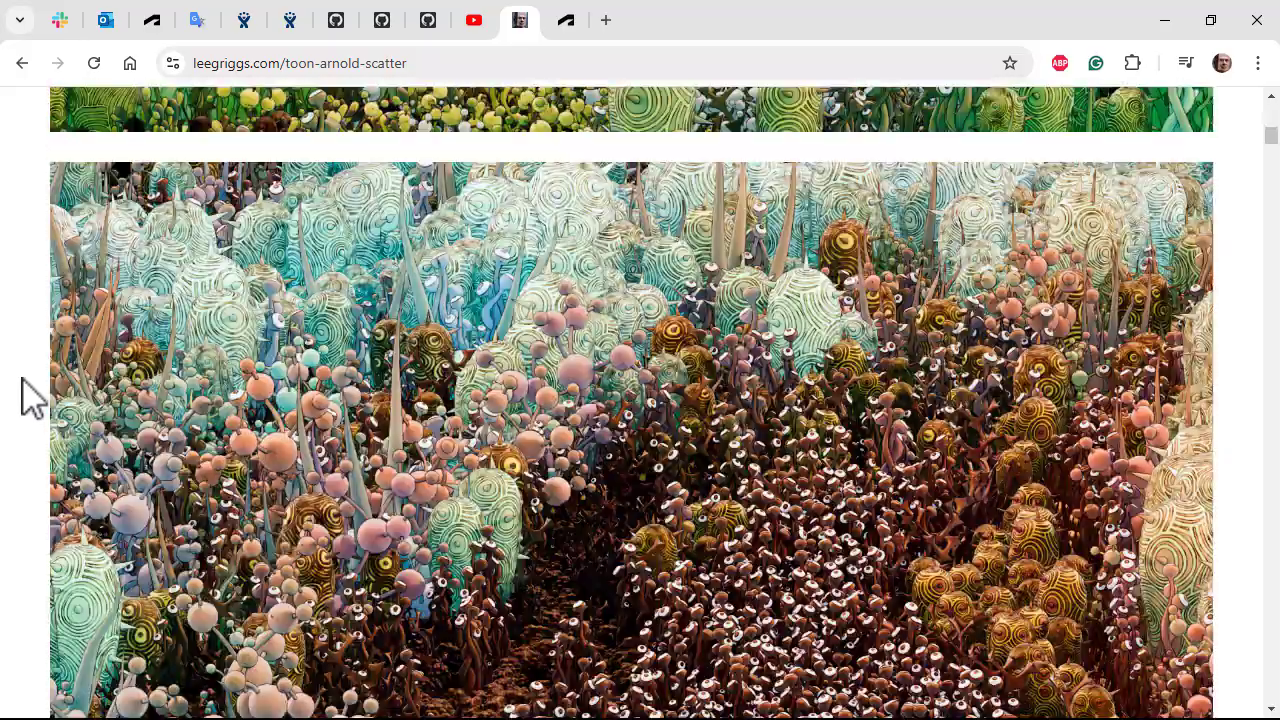
pyautogui.scroll(-6, 30, 400)
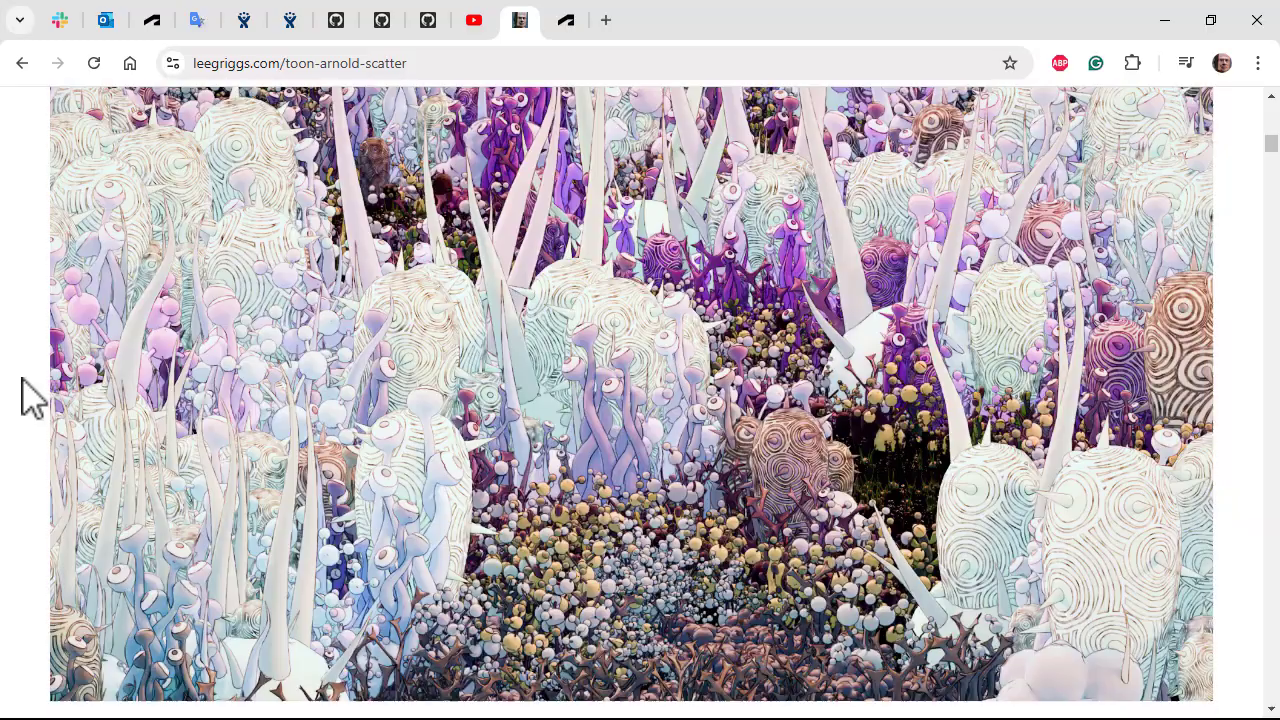
pyautogui.scroll(-8, 30, 398)
pyautogui.scroll(1, 30, 398)
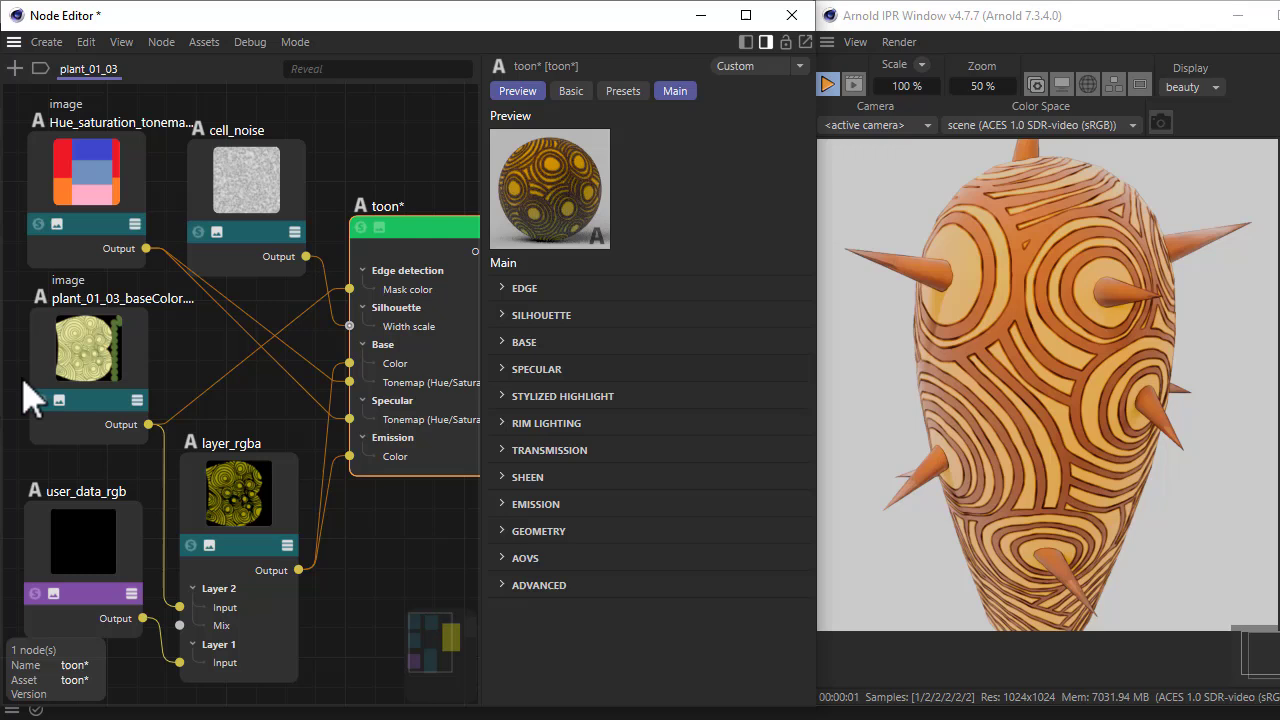
# - Move the Node Editor aside and check the Render menu's Node Spaces setting
pyautogui.moveTo(617, 45); pyautogui.dragTo(452, 45)
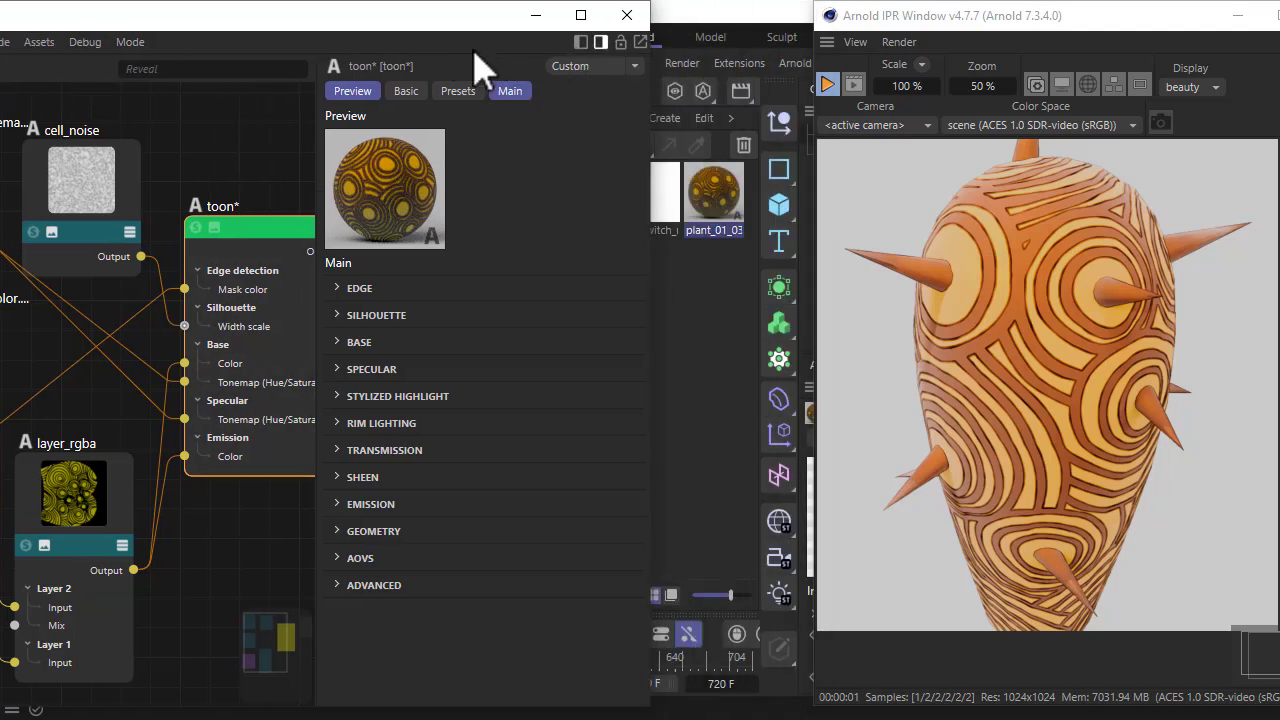
pyautogui.click(682, 63)
pyautogui.moveTo(808, 450)
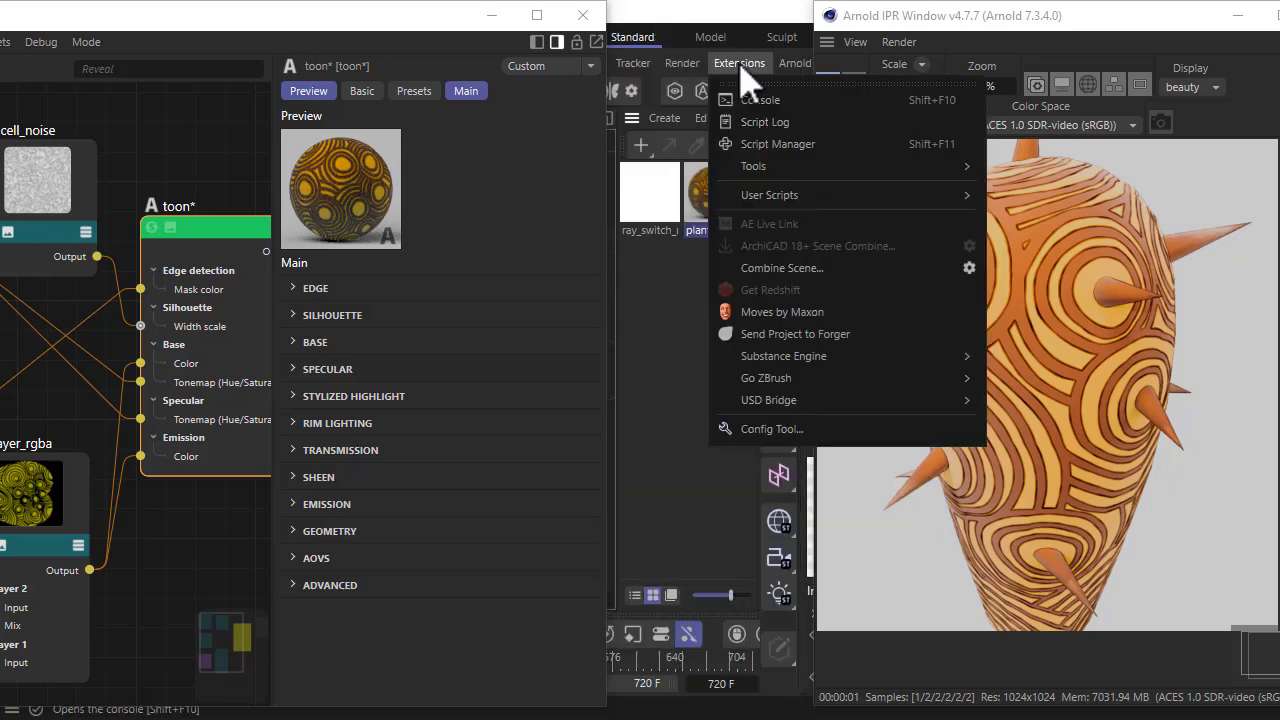
pyautogui.click(705, 275)
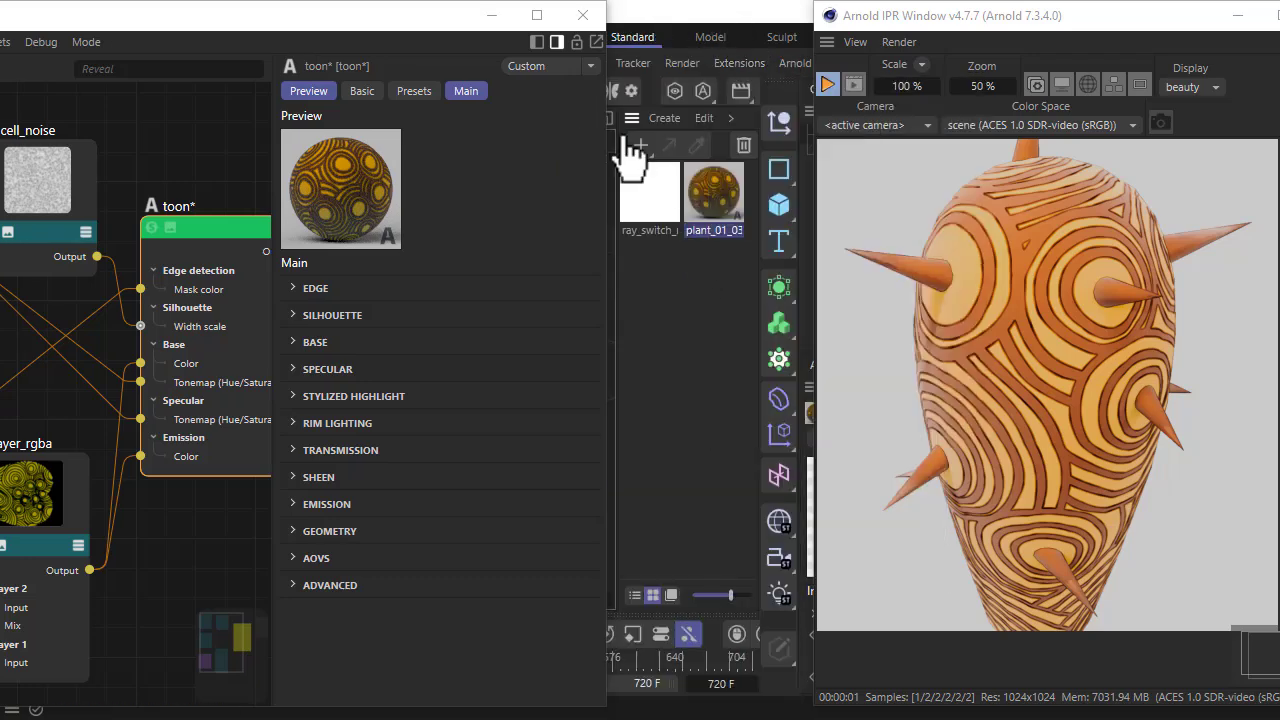
# - Add a new Arnold Surface toon material in the Material Manager
pyautogui.click(664, 118)
pyautogui.moveTo(725, 213)
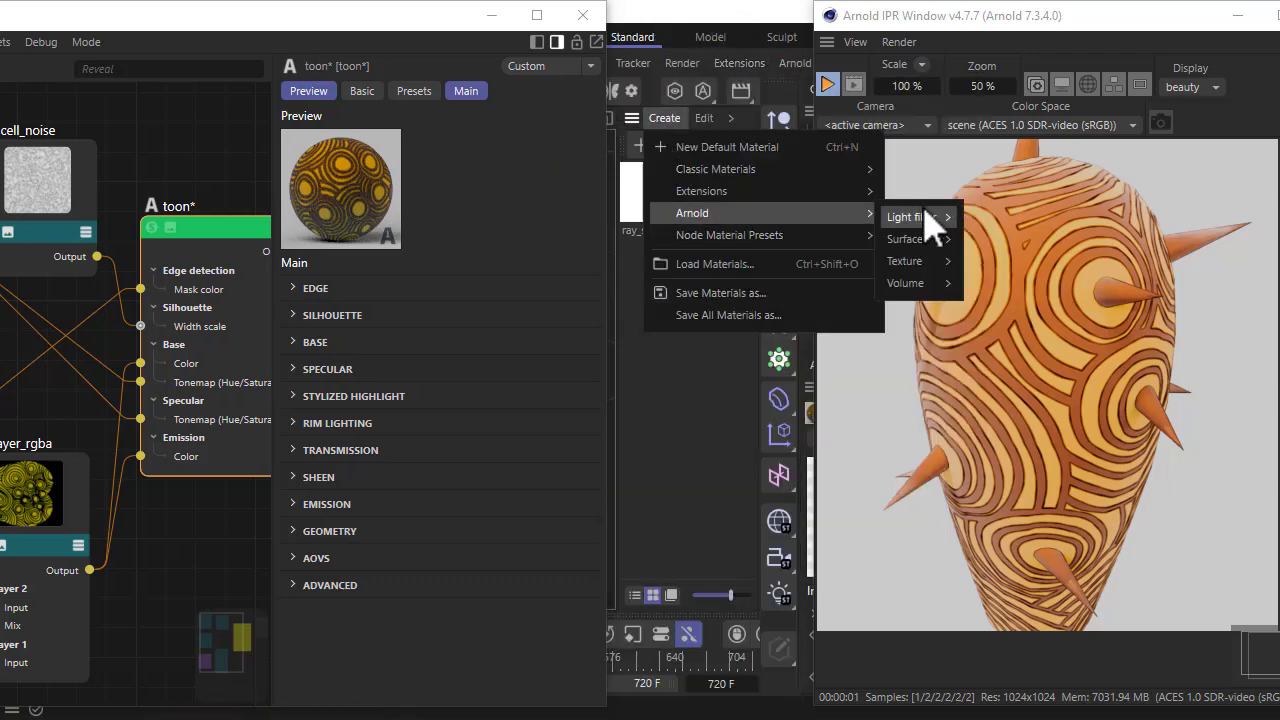
pyautogui.moveTo(910, 239)
pyautogui.click(980, 427)
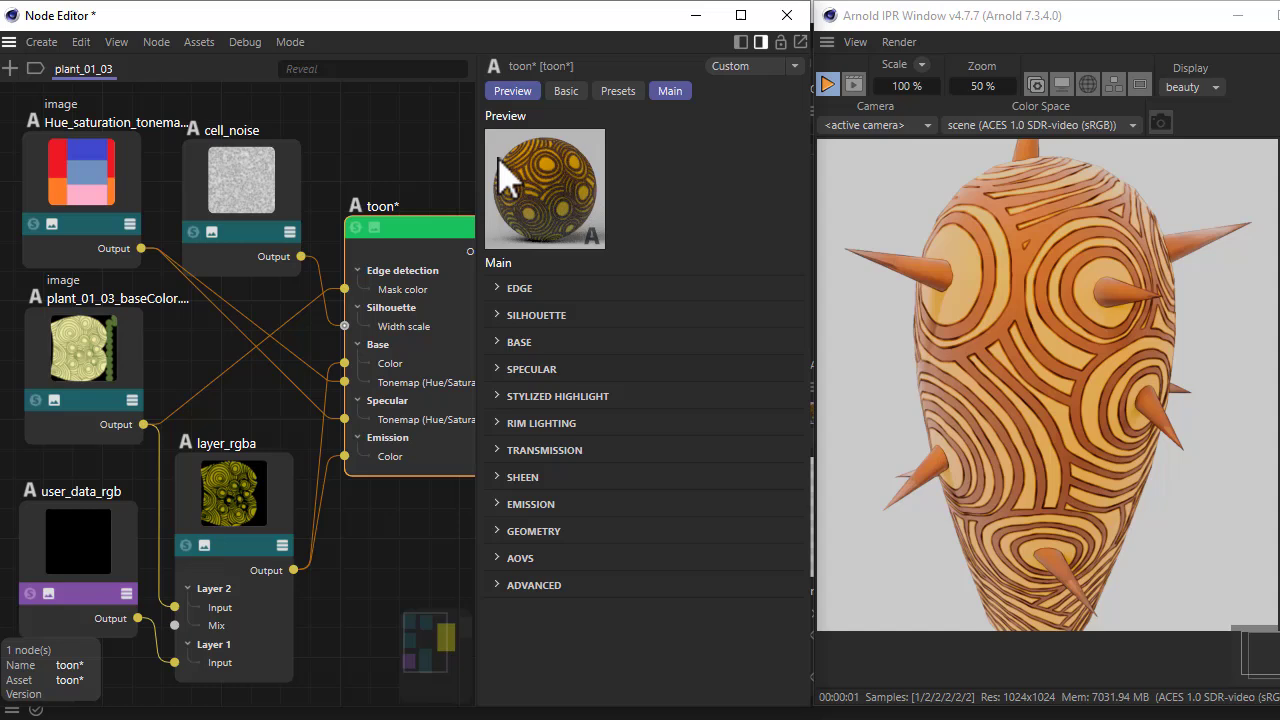
# - Expand the toon shader's Edge and Edge Detection settings to review them
pyautogui.click(519, 289)
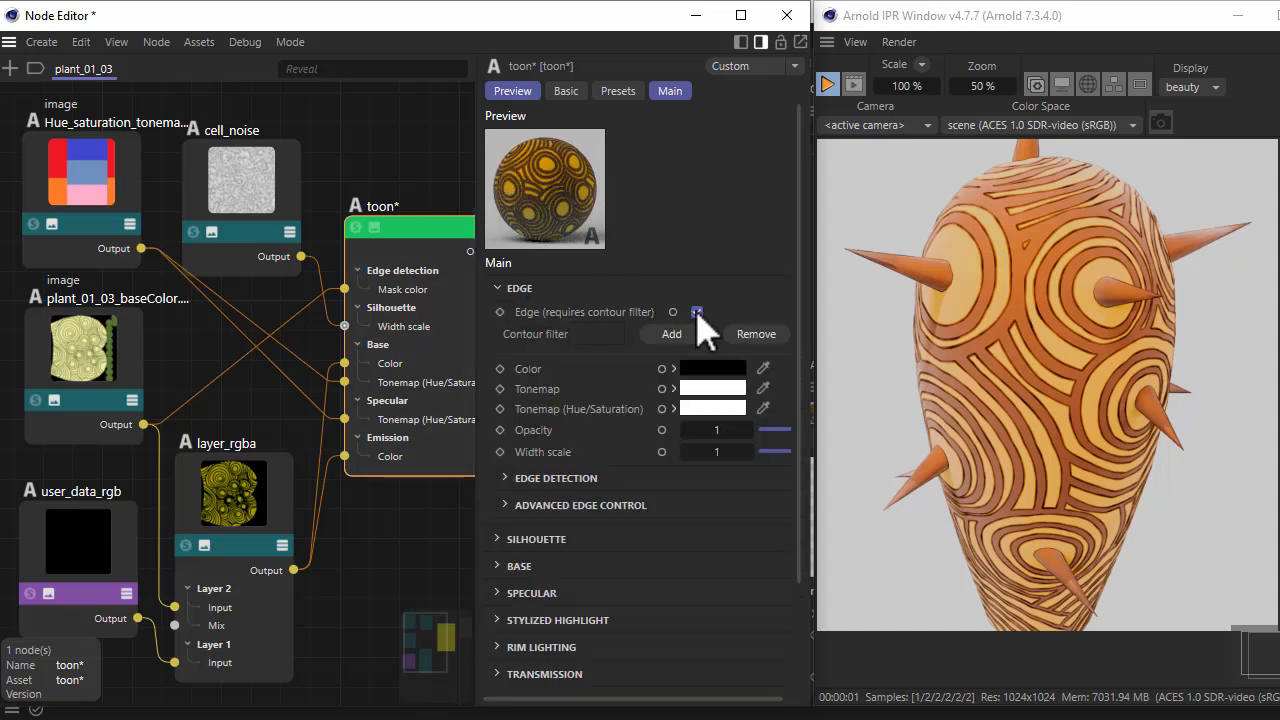
pyautogui.click(583, 479)
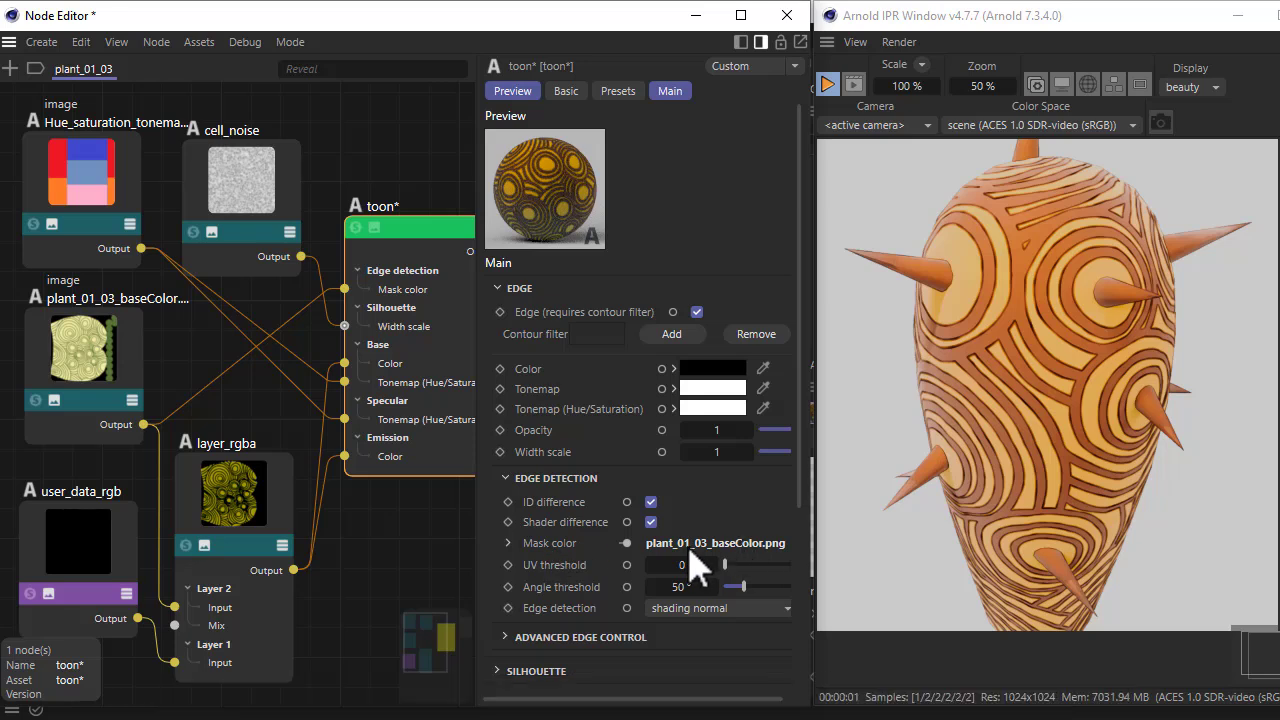
pyautogui.click(538, 480)
# - Delete the link feeding toon's Mask color to compare the render, then undo to restore it
pyautogui.click(223, 378)
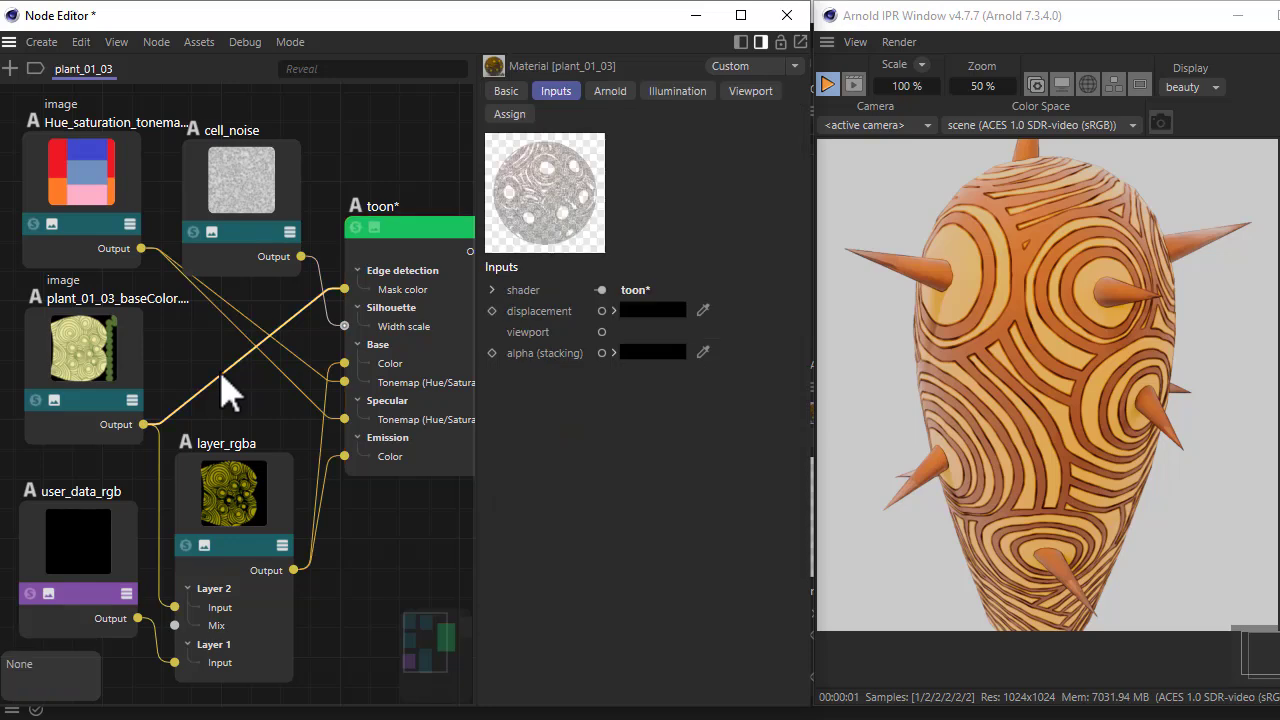
pyautogui.press('Delete')
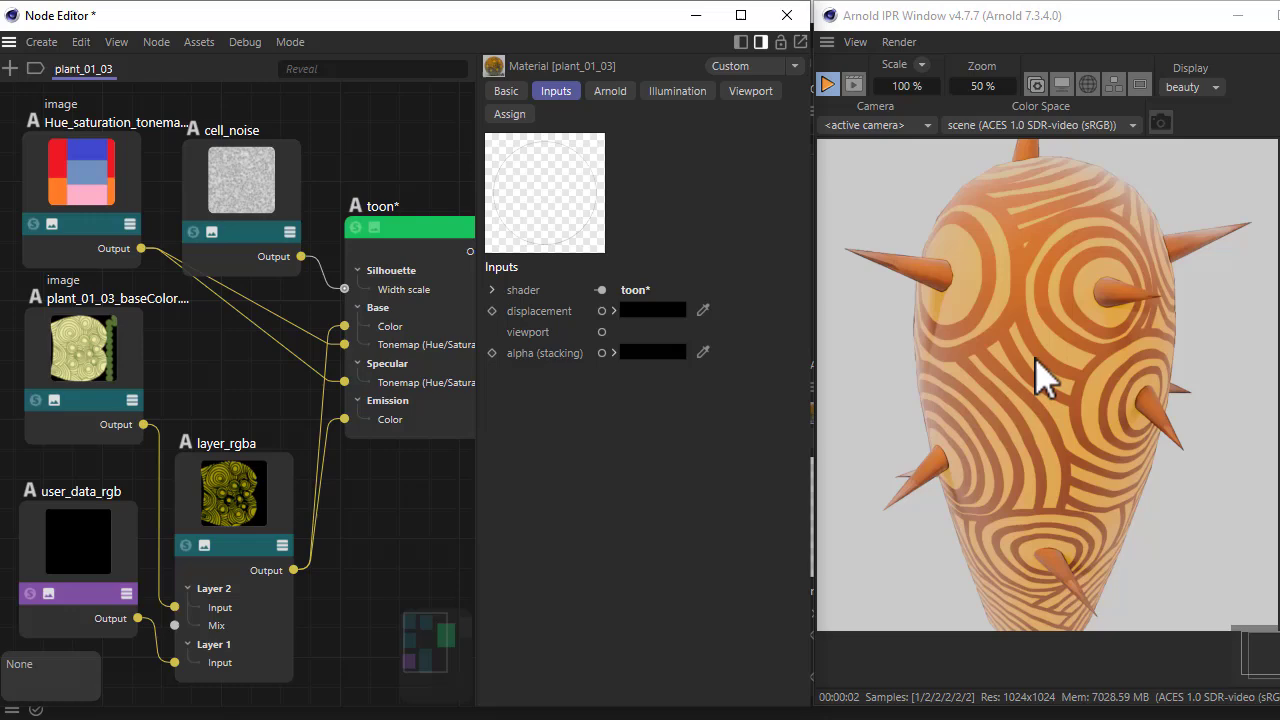
pyautogui.moveTo(88, 362); pyautogui.dragTo(100, 365)
pyautogui.hotkey('ctrl', 'z')
pyautogui.hotkey('ctrl', 'z')
pyautogui.hotkey('ctrl', 'z')
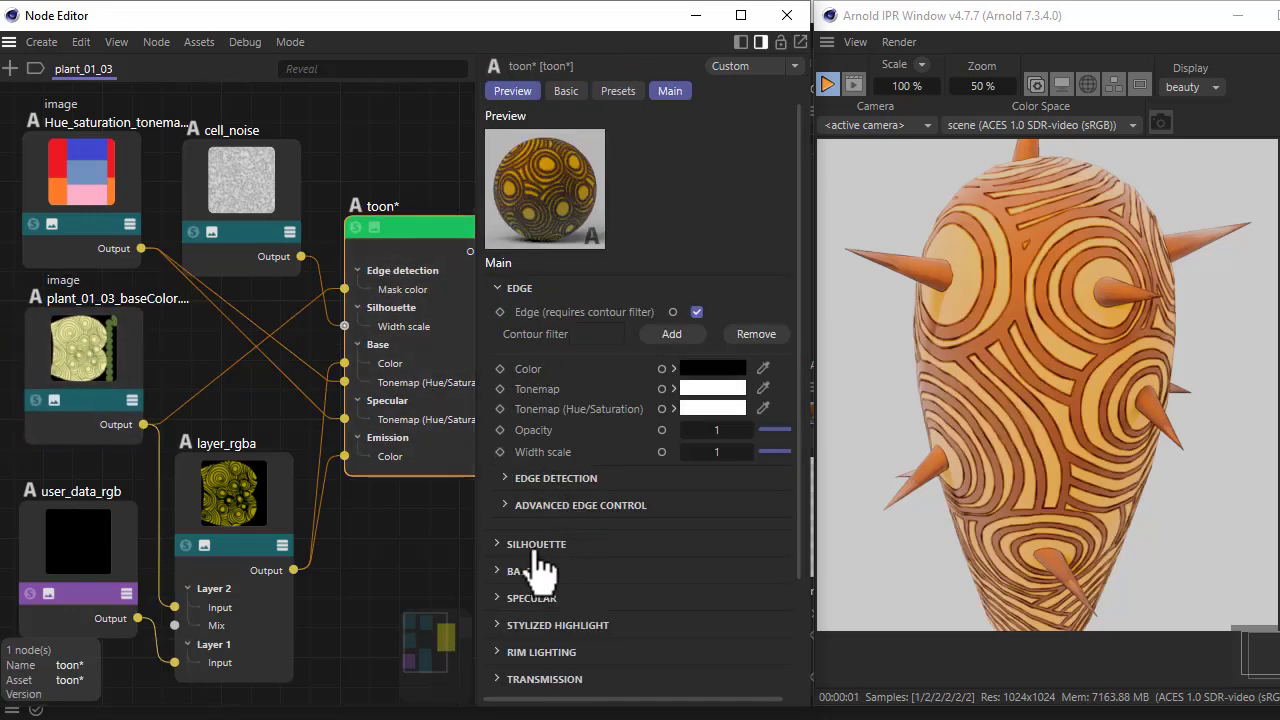
# - Open Silhouette, toggle it off to compare, and inspect cell_noise's worley1 world-space scale 30 coordinates
pyautogui.click(518, 289)
pyautogui.click(553, 317)
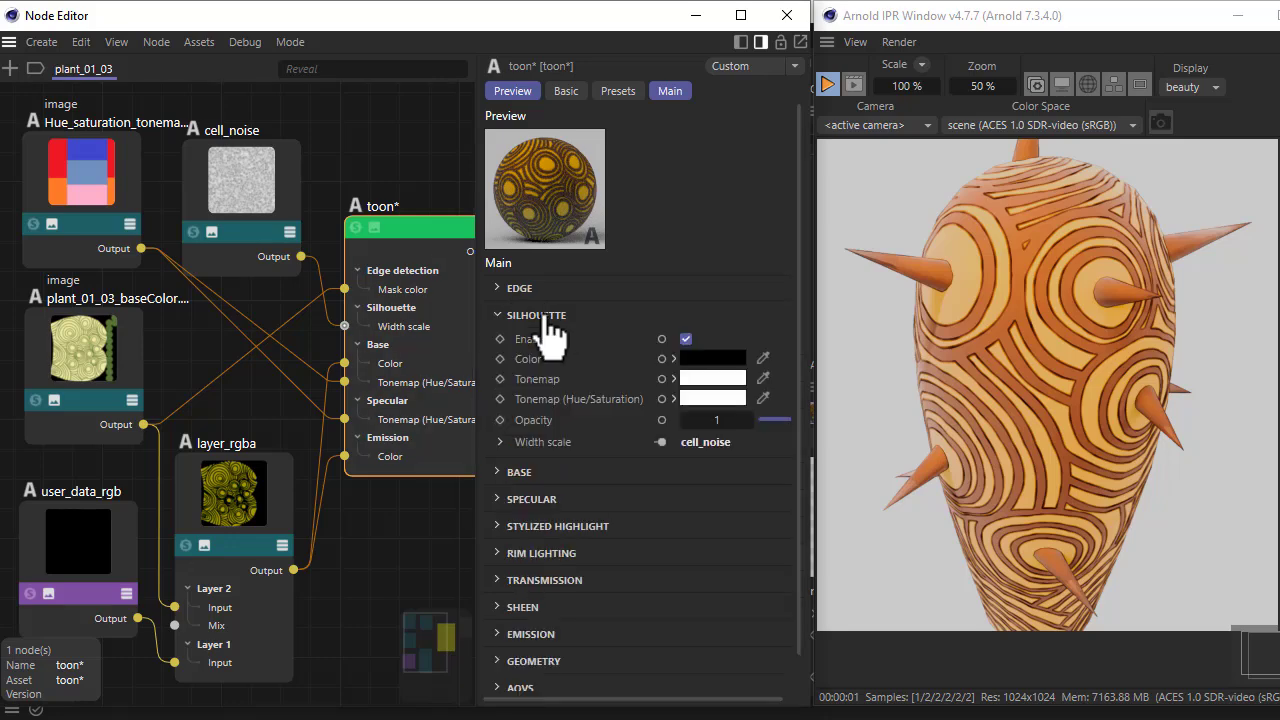
pyautogui.click(687, 340)
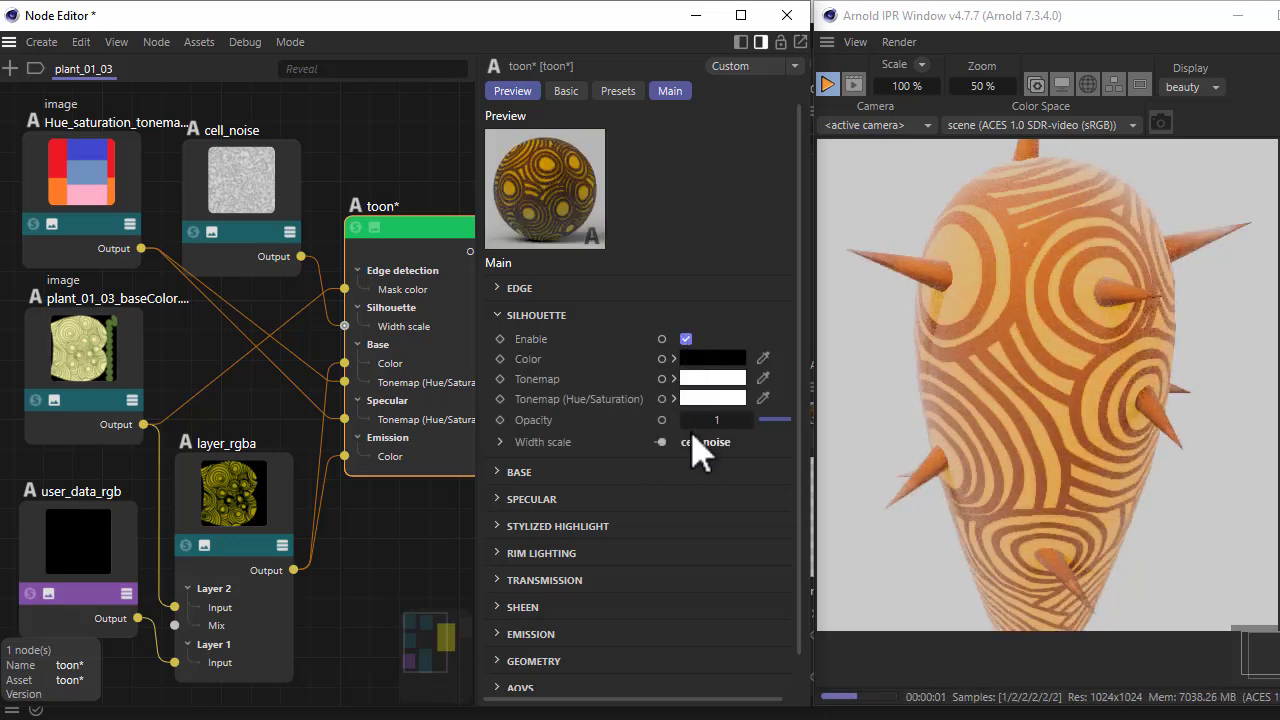
pyautogui.click(507, 443)
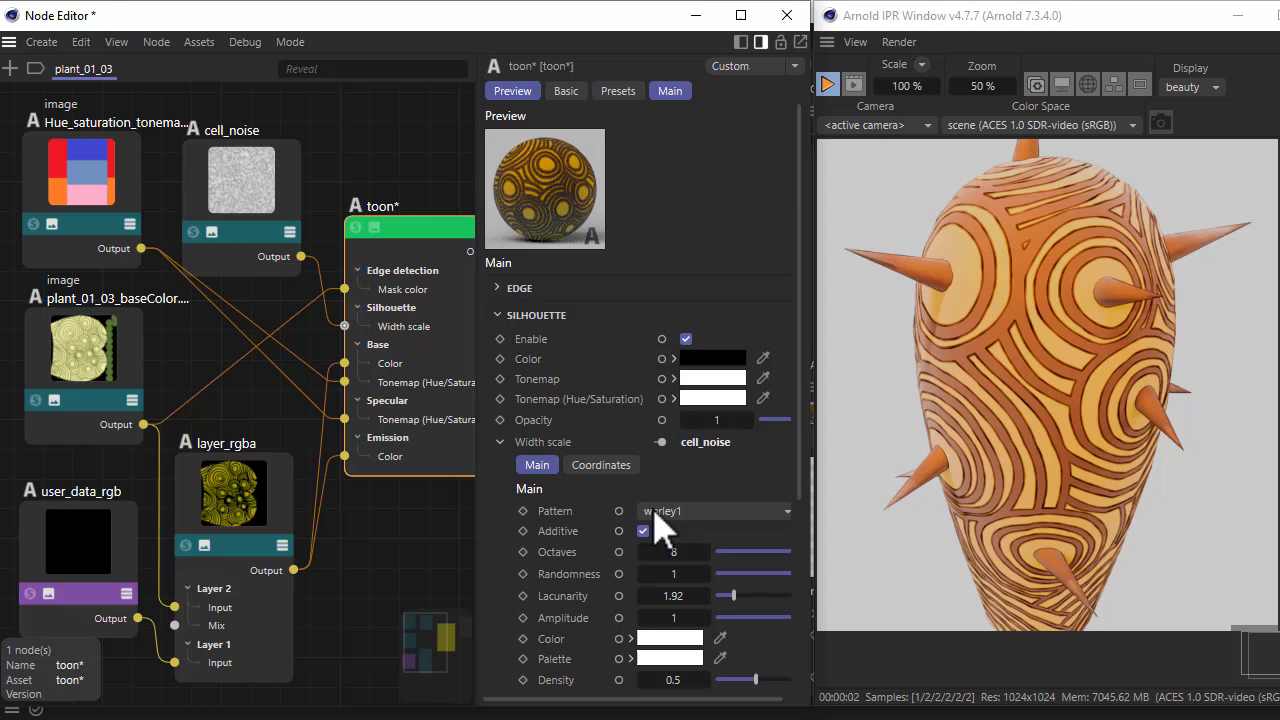
pyautogui.click(280, 185)
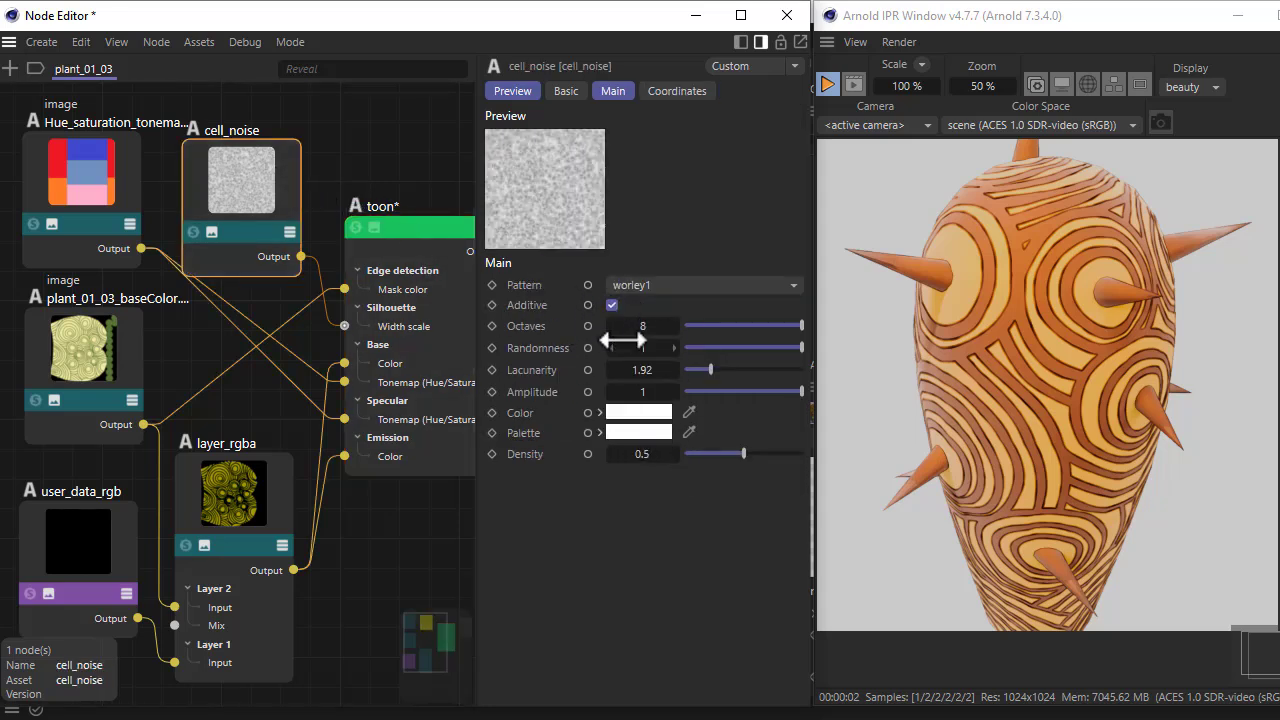
pyautogui.click(677, 92)
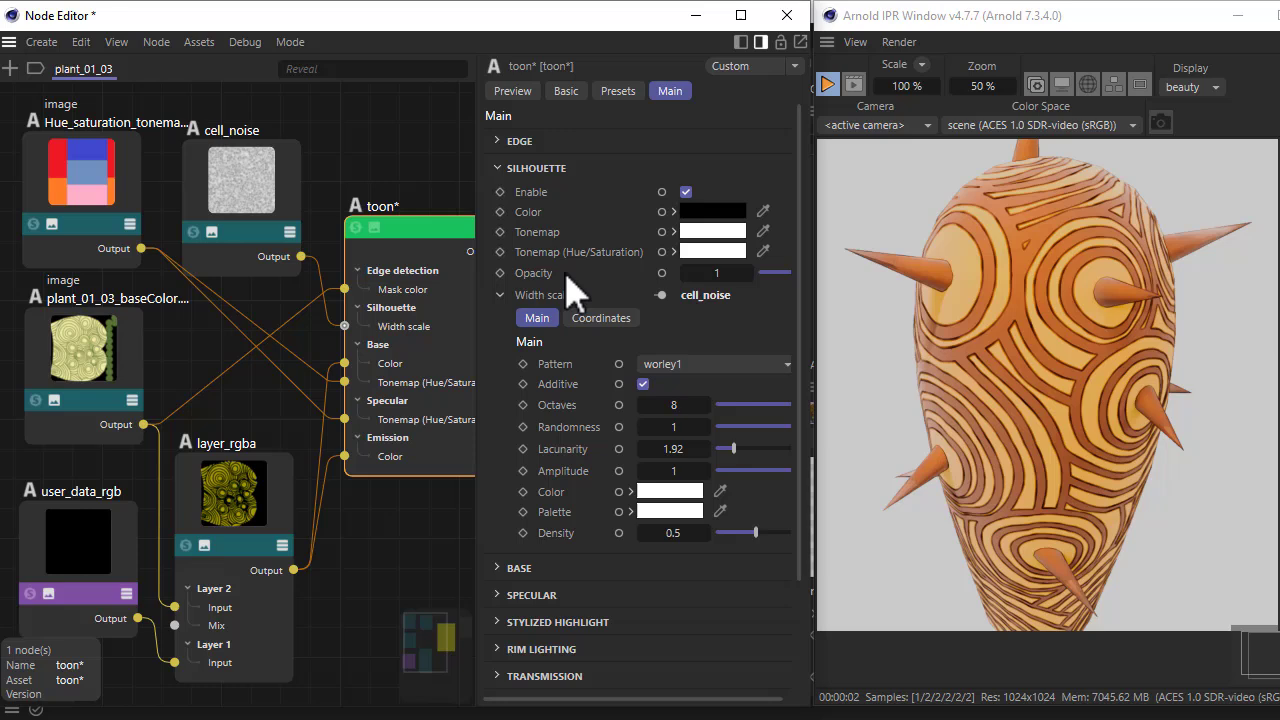
# - Expand Base, move layer_rgba, the baseColor image and user_data_rgb up, and check its display_color attribute
pyautogui.click(571, 290)
pyautogui.click(520, 195)
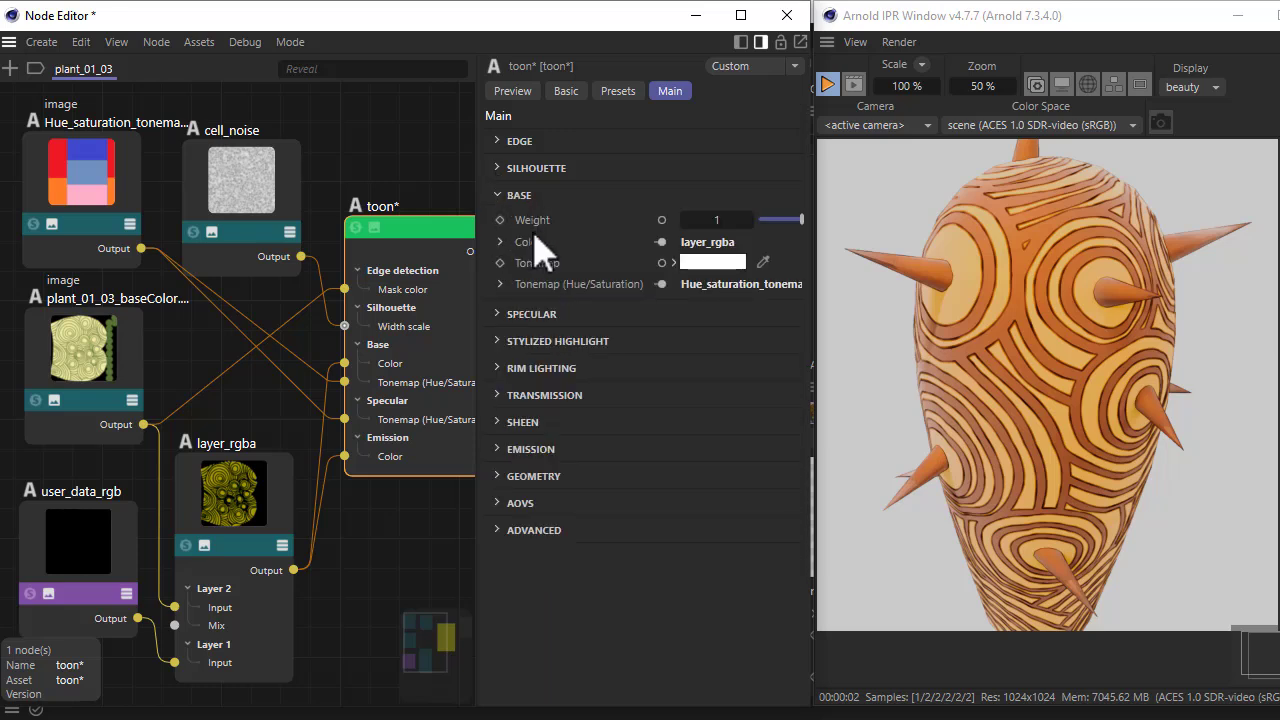
pyautogui.moveTo(251, 510); pyautogui.dragTo(243, 450)
pyautogui.moveTo(108, 378); pyautogui.dragTo(109, 353)
pyautogui.moveTo(90, 530)
pyautogui.mouseDown()
pyautogui.moveTo(92, 497)
pyautogui.moveTo(92, 532)
pyautogui.moveTo(109, 539)
pyautogui.mouseUp()
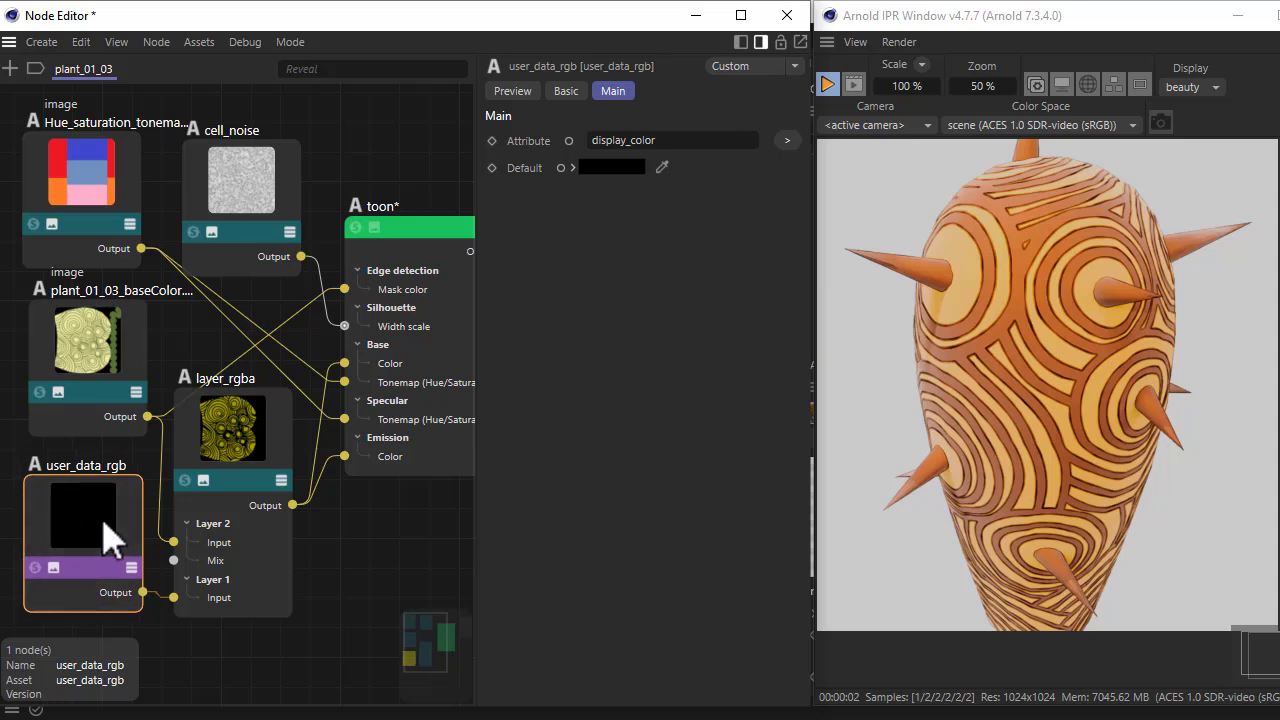
pyautogui.moveTo(690, 140); pyautogui.dragTo(556, 140)
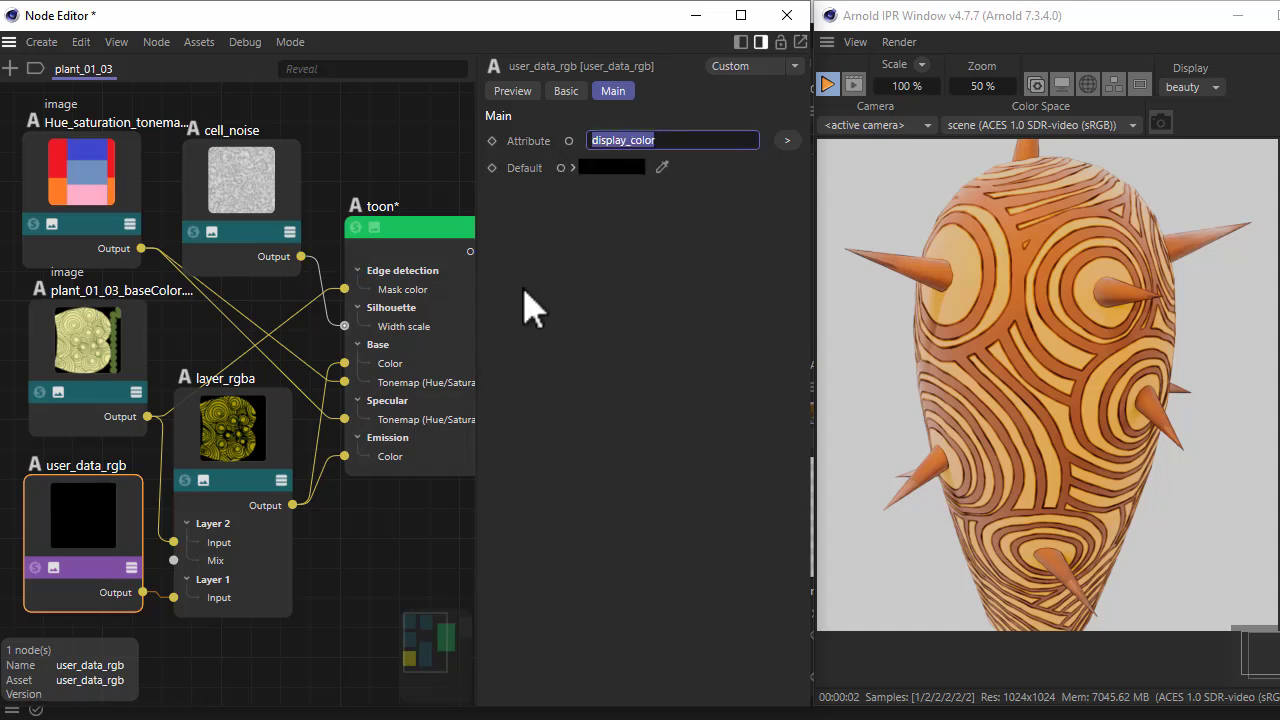
# - Disable and re-enable layer_rgba's Layer 2 to compare the render without the pattern
pyautogui.click(178, 361)
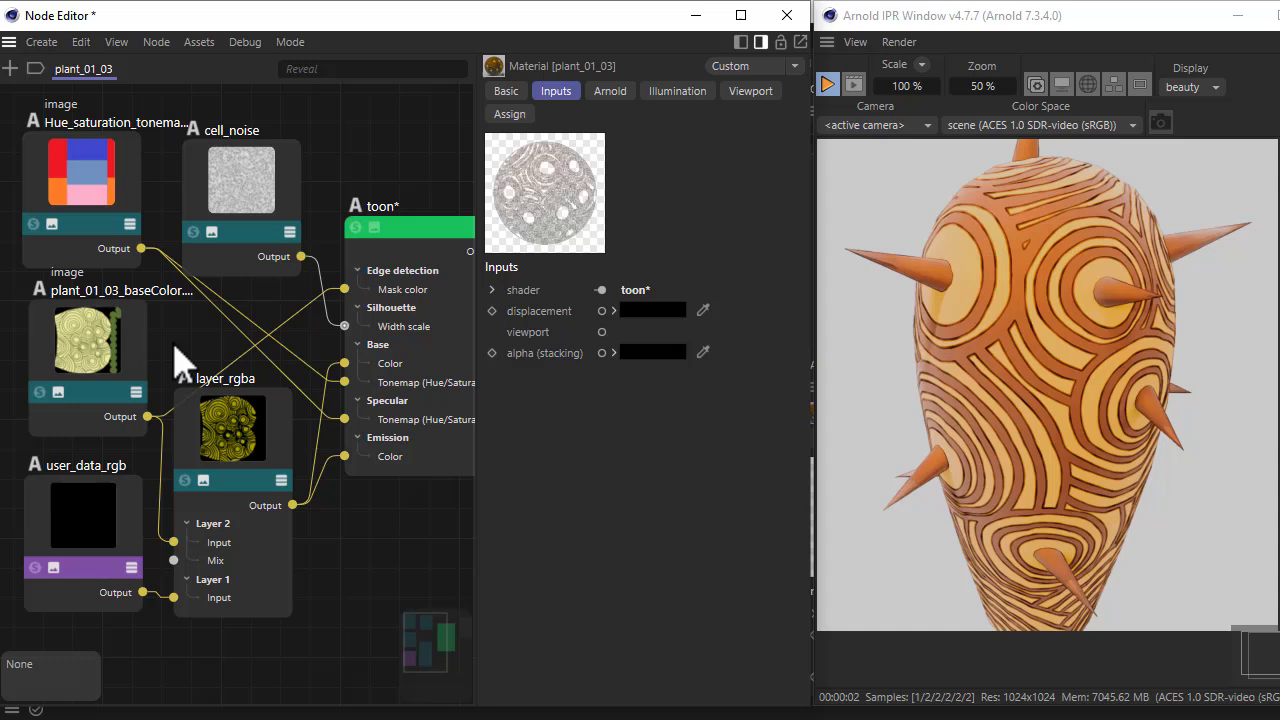
pyautogui.click(276, 432)
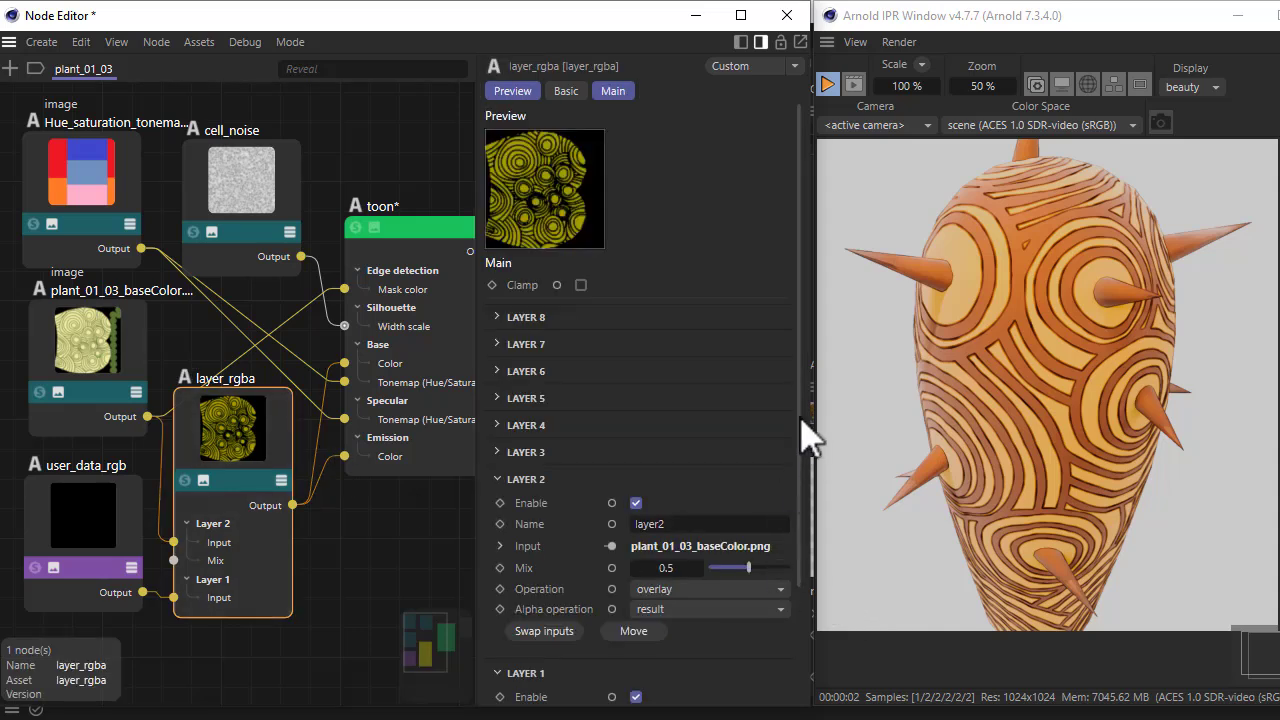
pyautogui.moveTo(806, 437); pyautogui.dragTo(794, 537)
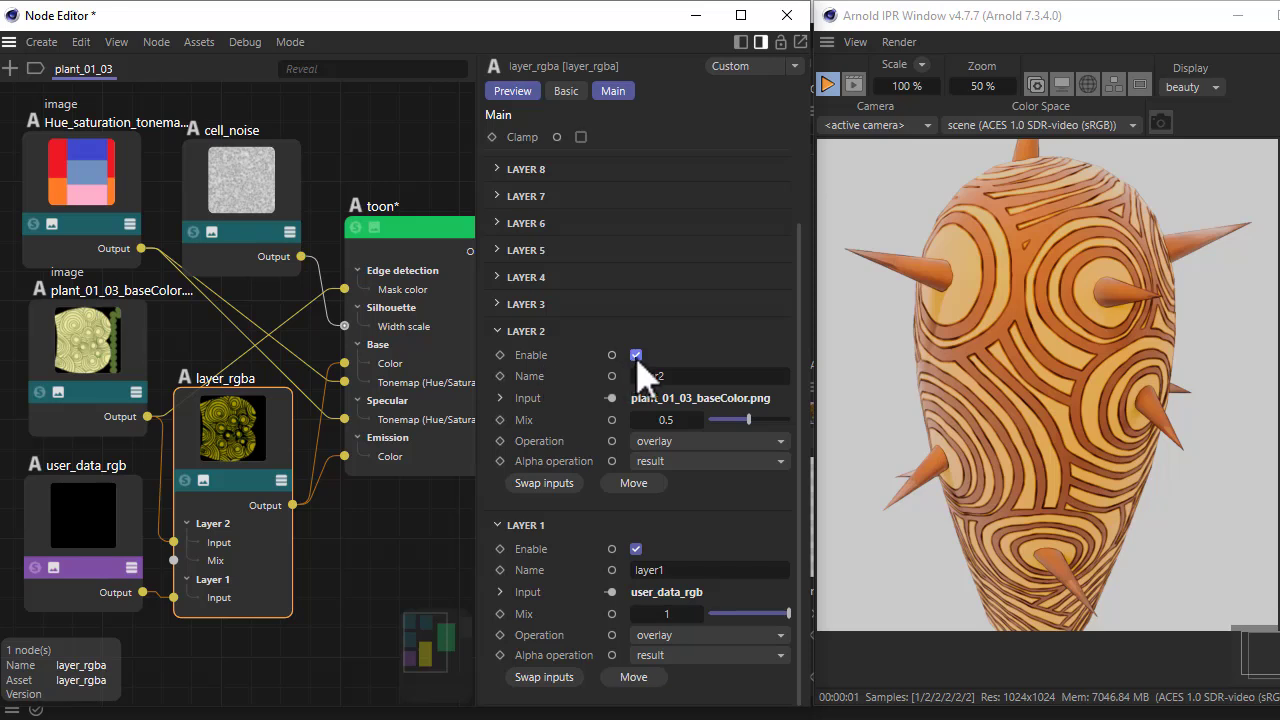
pyautogui.click(636, 355)
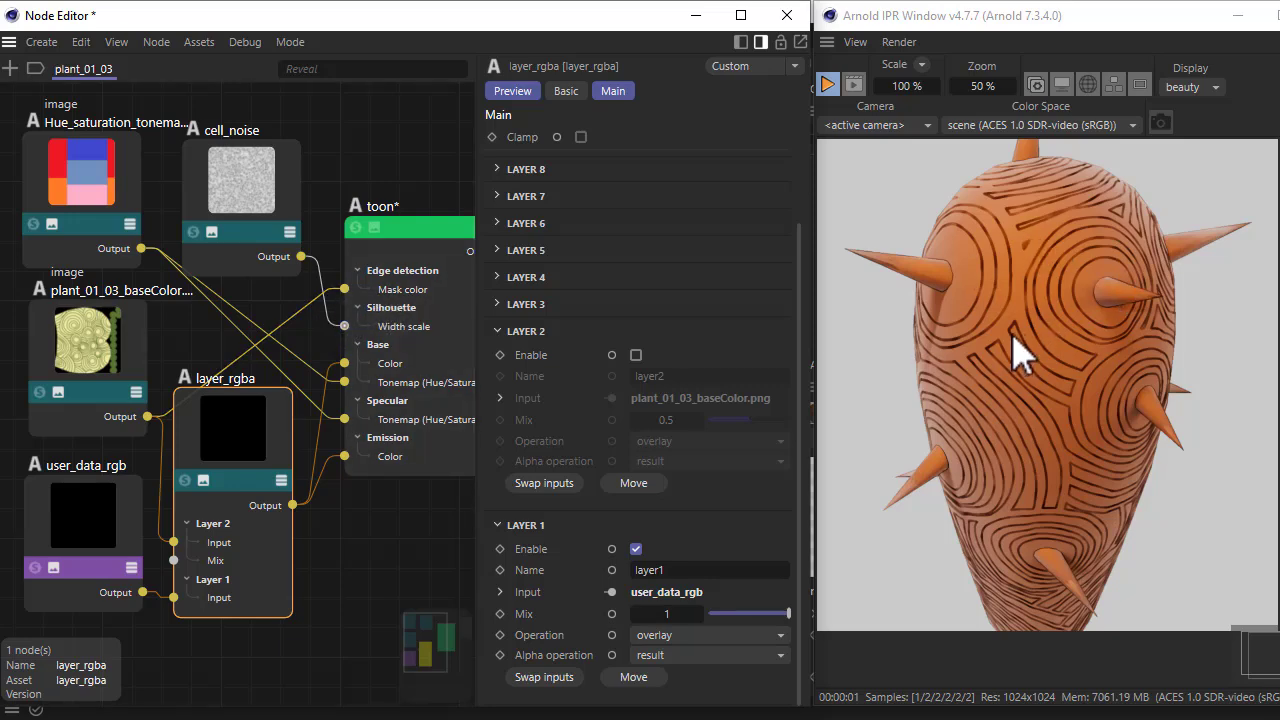
pyautogui.click(636, 355)
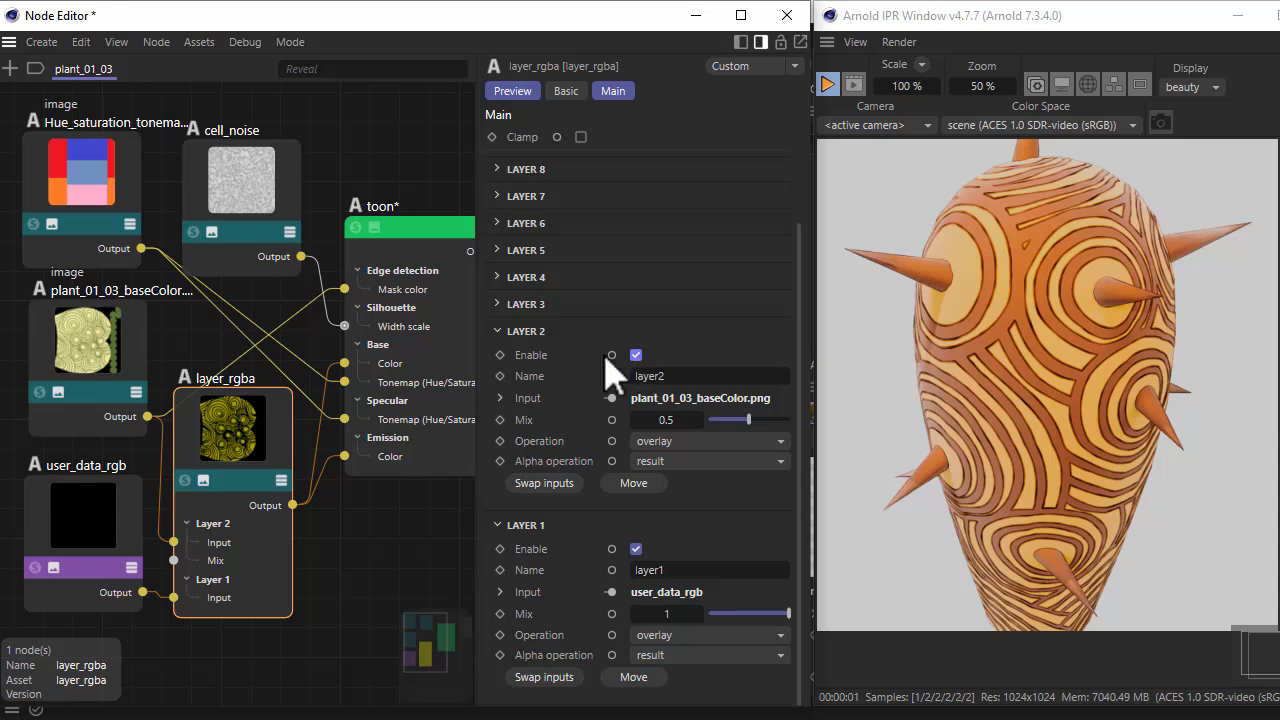
# - Delete the Hue_saturation_tonemap image node, then bring up the Arnold toon help page in the browser
pyautogui.click(395, 232)
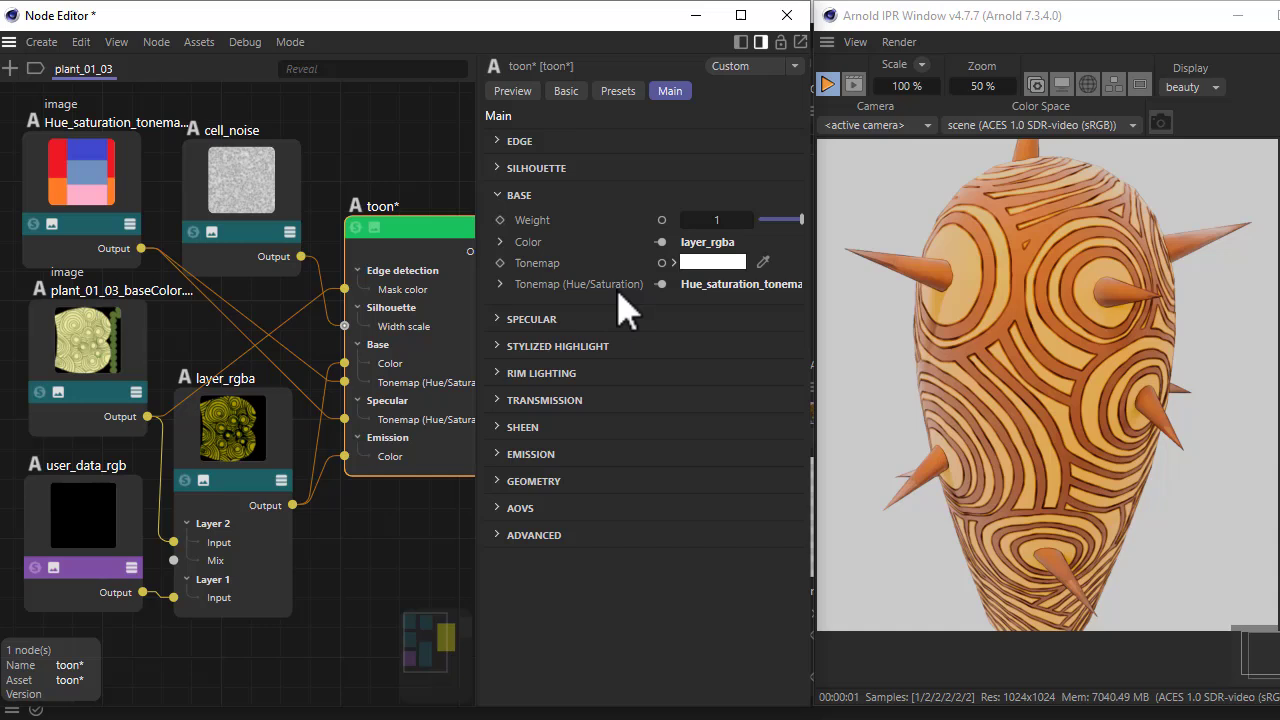
pyautogui.click(120, 205)
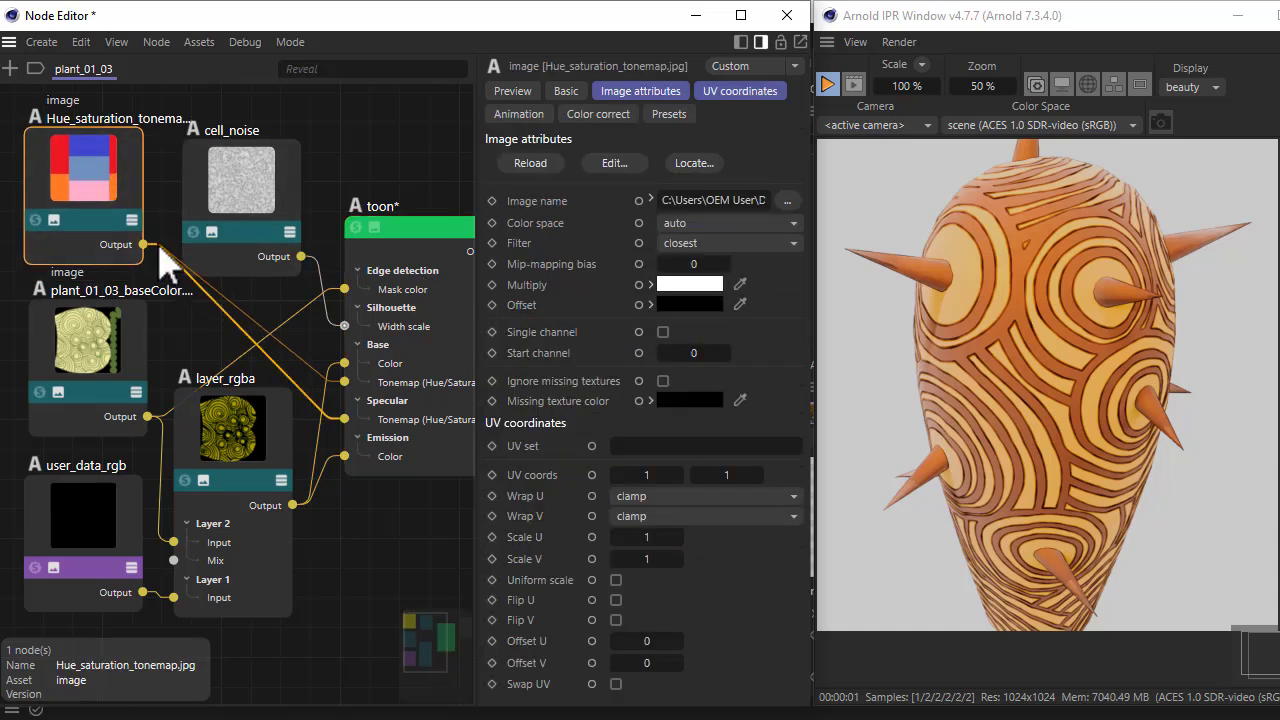
pyautogui.press('Delete')
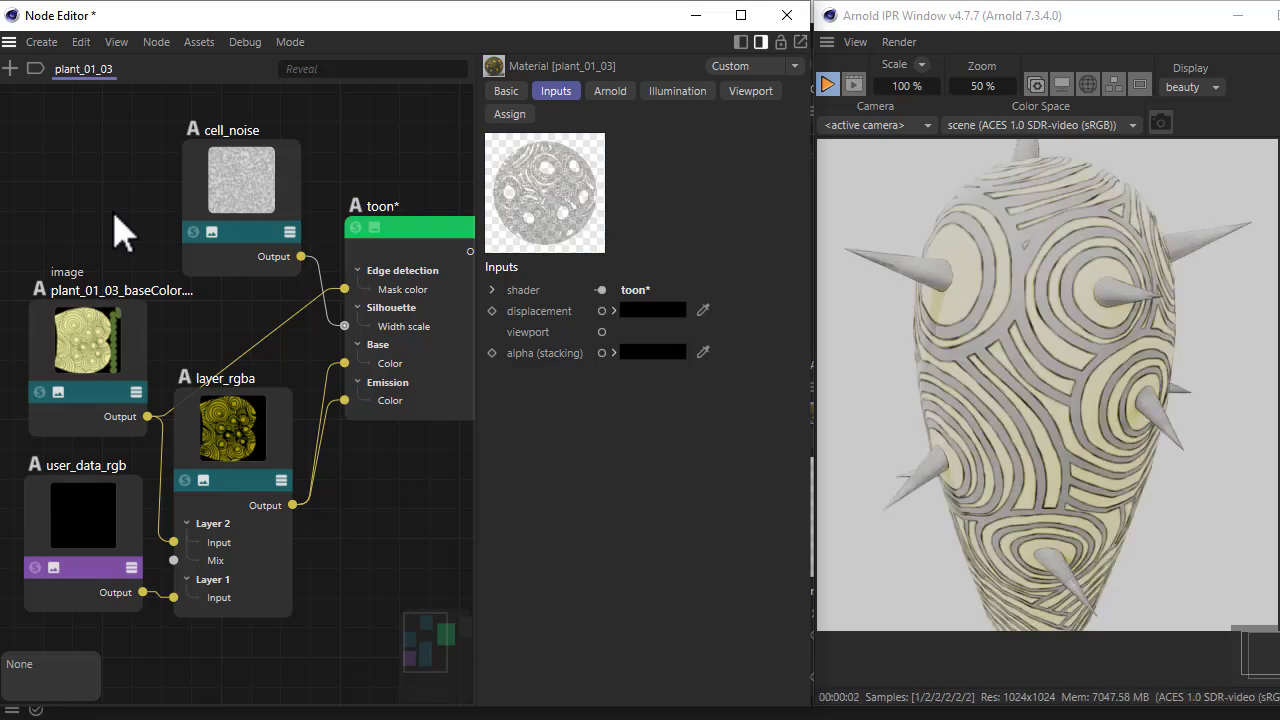
pyautogui.hotkey('alt', 'Tab')
pyautogui.hotkey('ctrl', 'Tab')
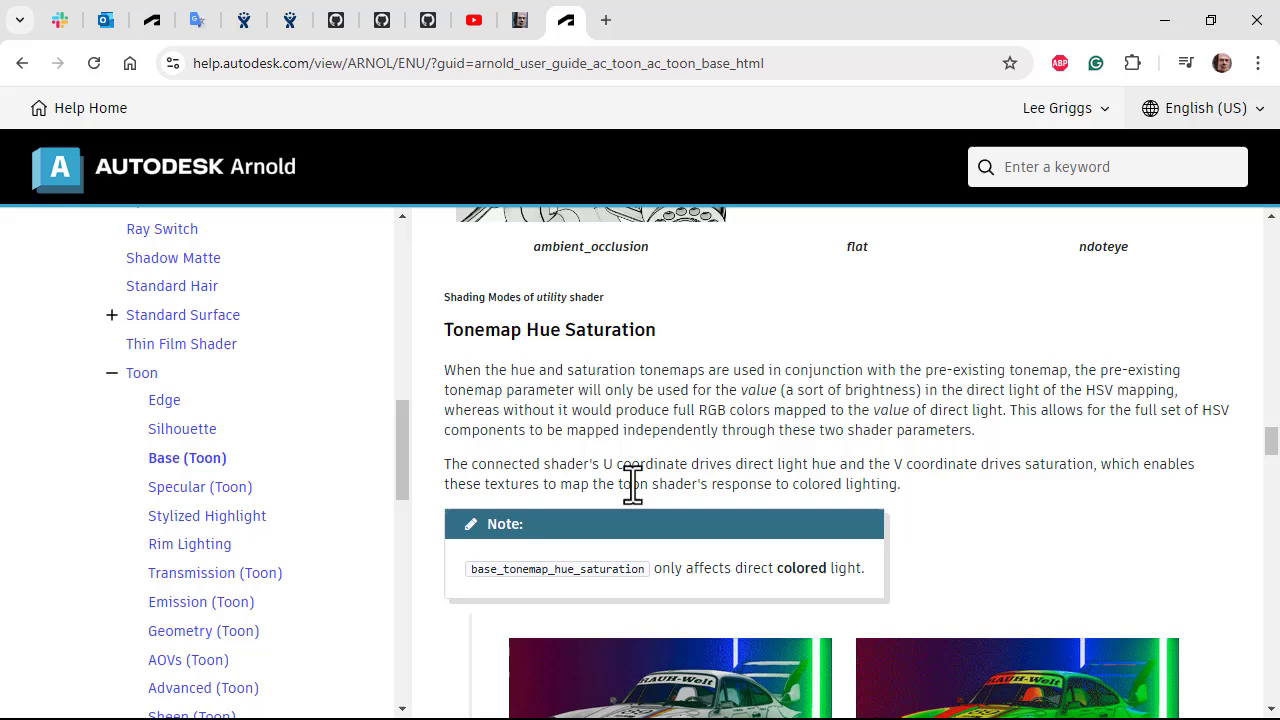
pyautogui.moveTo(531, 464); pyautogui.dragTo(1117, 464)
pyautogui.click(895, 466)
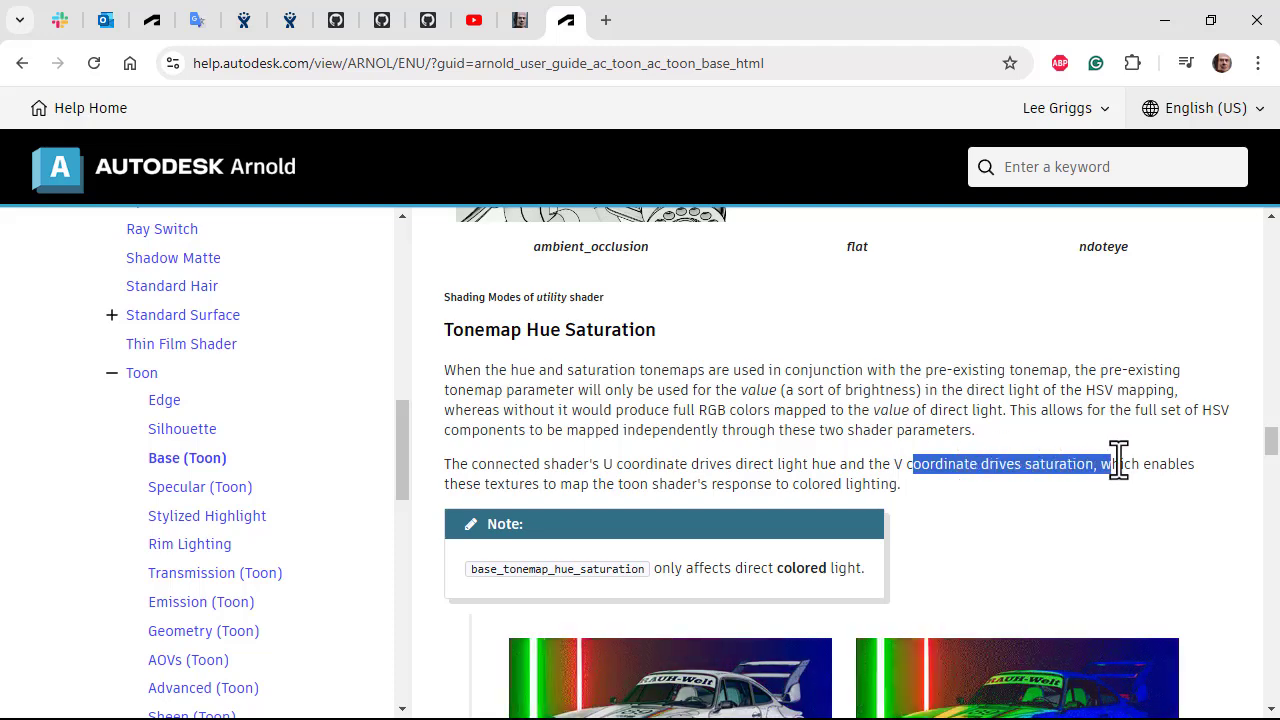
pyautogui.click(1117, 464)
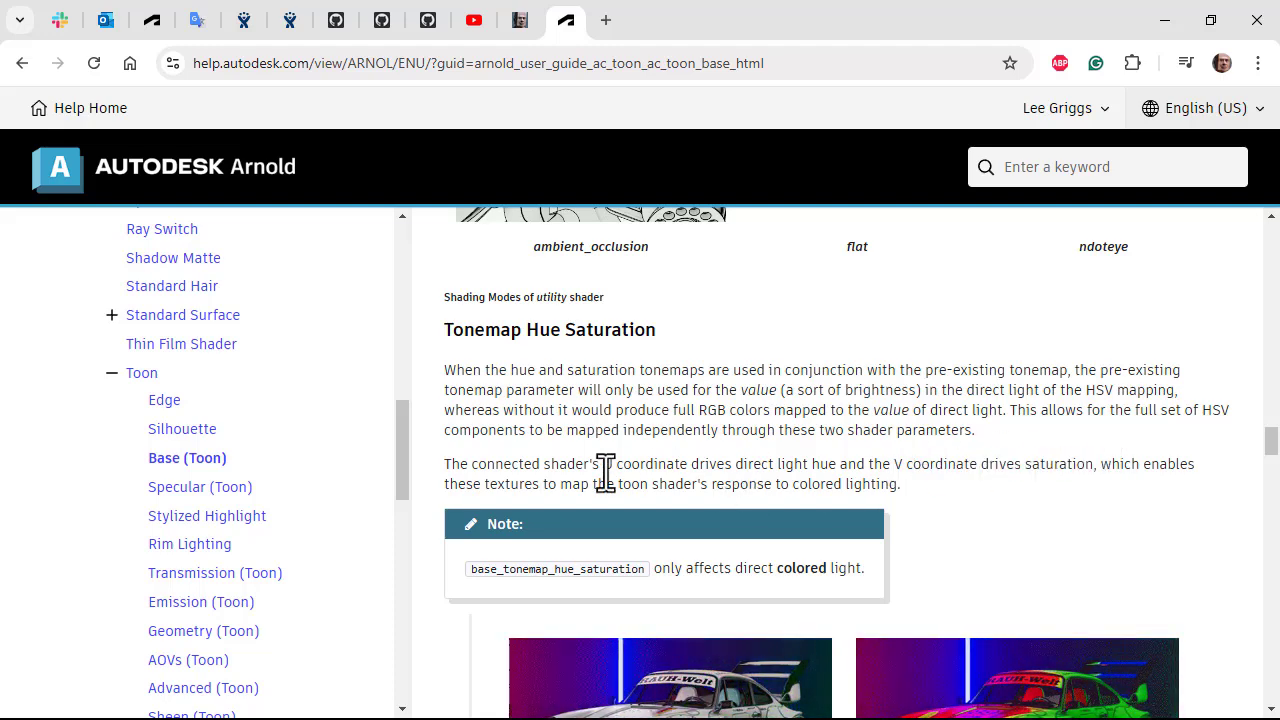
pyautogui.moveTo(524, 487); pyautogui.dragTo(857, 484)
pyautogui.click(912, 515)
pyautogui.hotkey('alt', 'Tab')
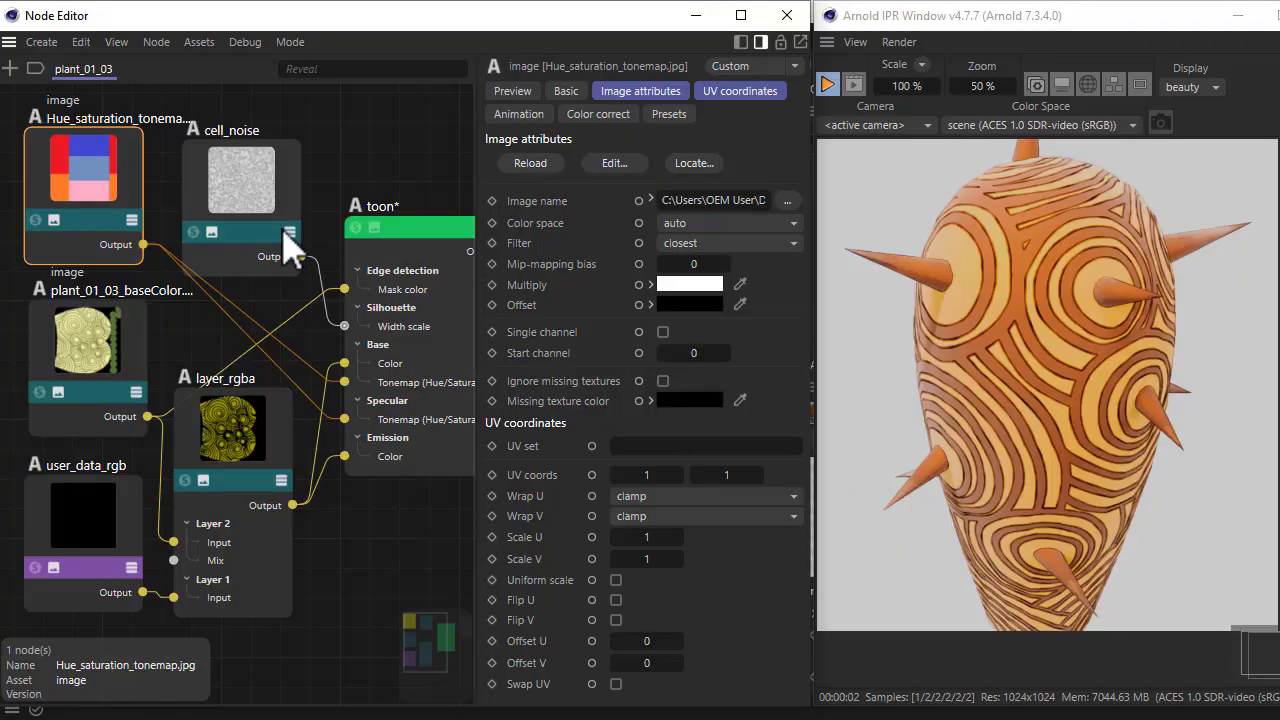
pyautogui.moveTo(104, 168); pyautogui.dragTo(110, 163)
pyautogui.hotkey('alt', 'Tab')
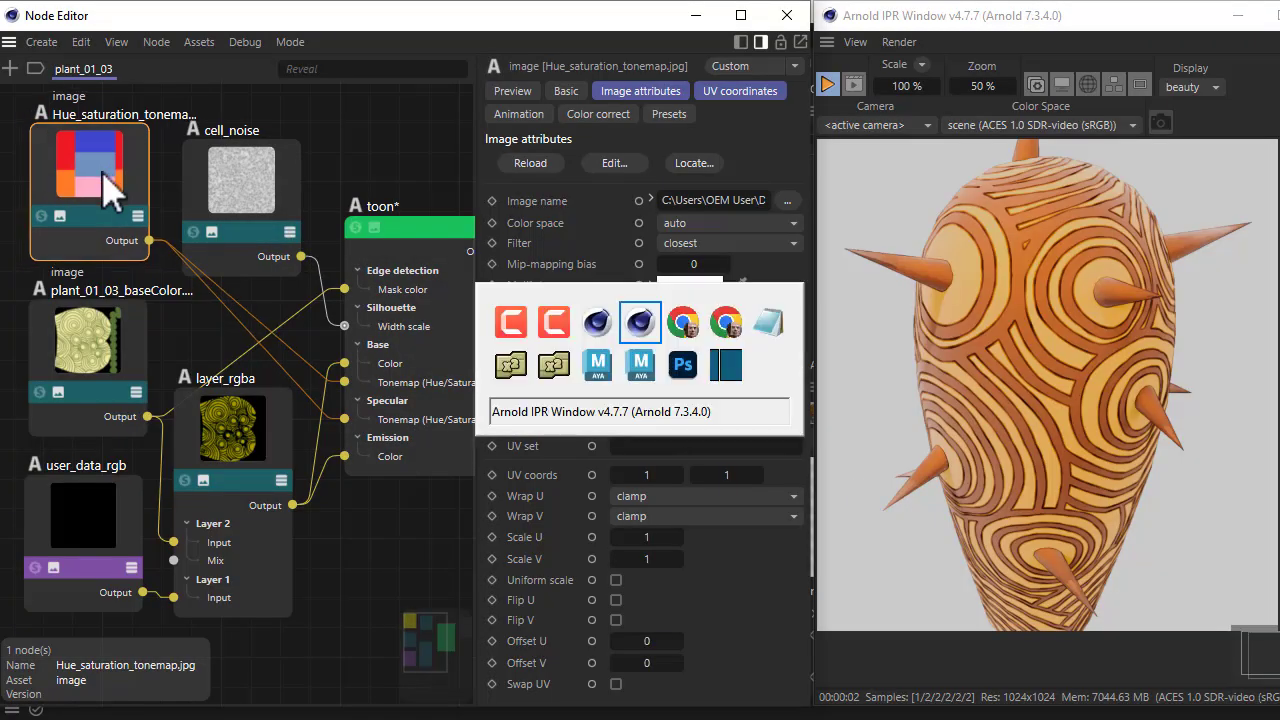
pyautogui.scroll(-7, 1057, 466)
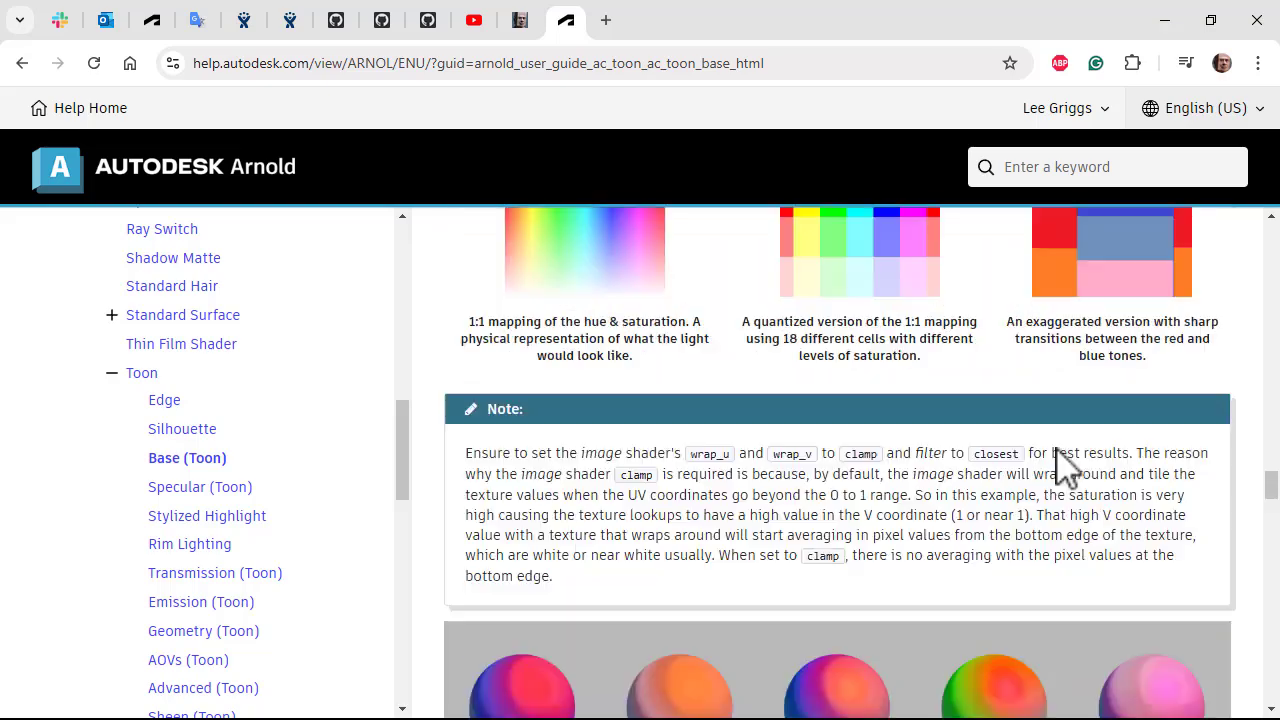
pyautogui.scroll(3, 1063, 463)
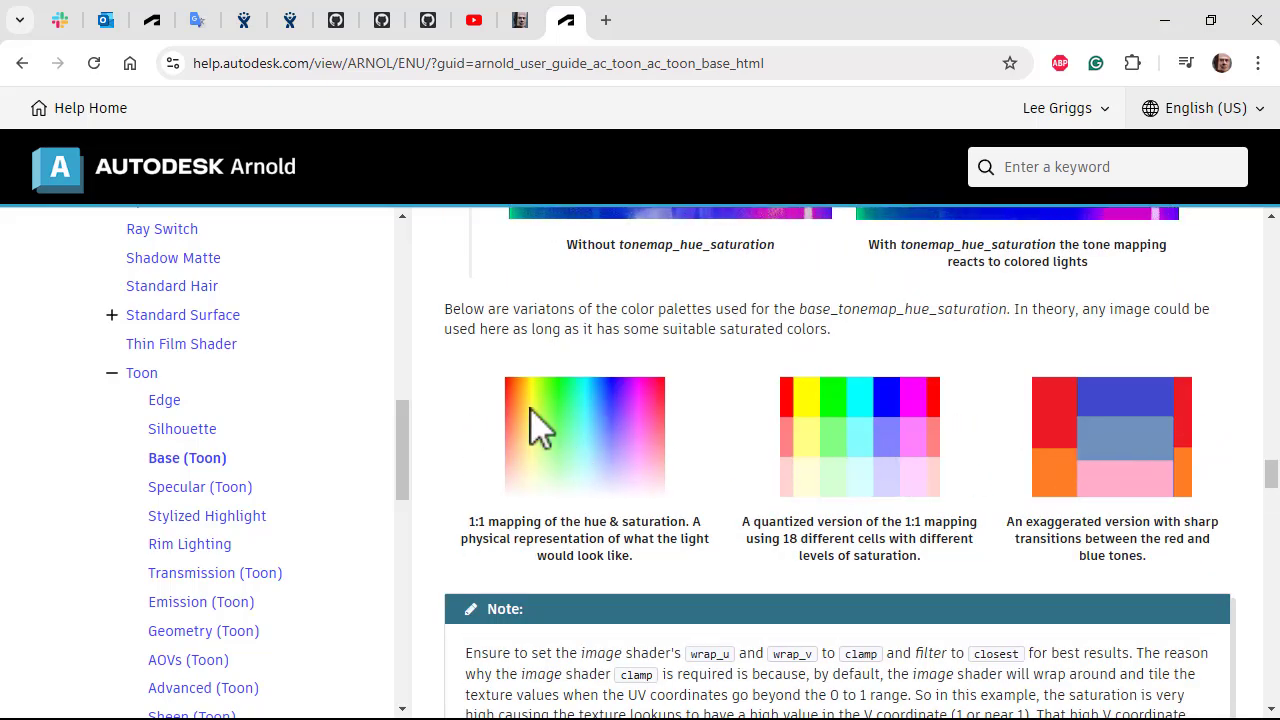
pyautogui.hotkey('alt', 'Tab')
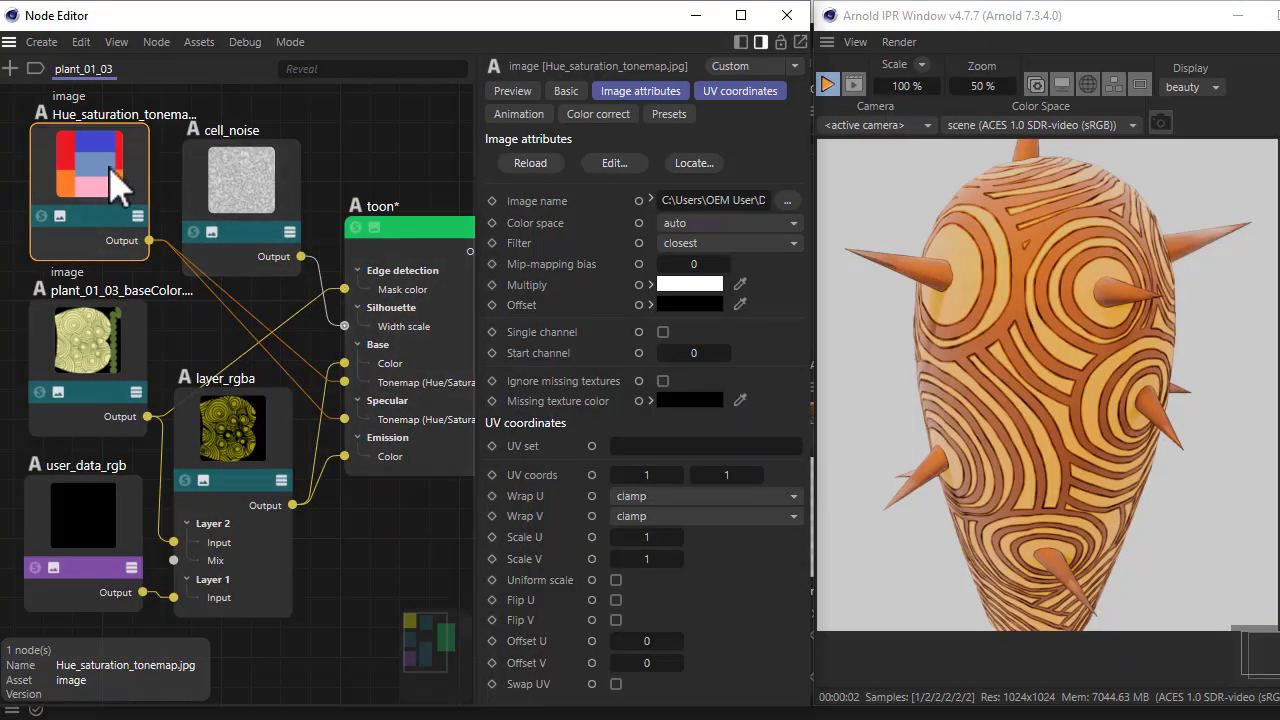
pyautogui.moveTo(117, 185); pyautogui.dragTo(115, 187)
pyautogui.click(760, 90)
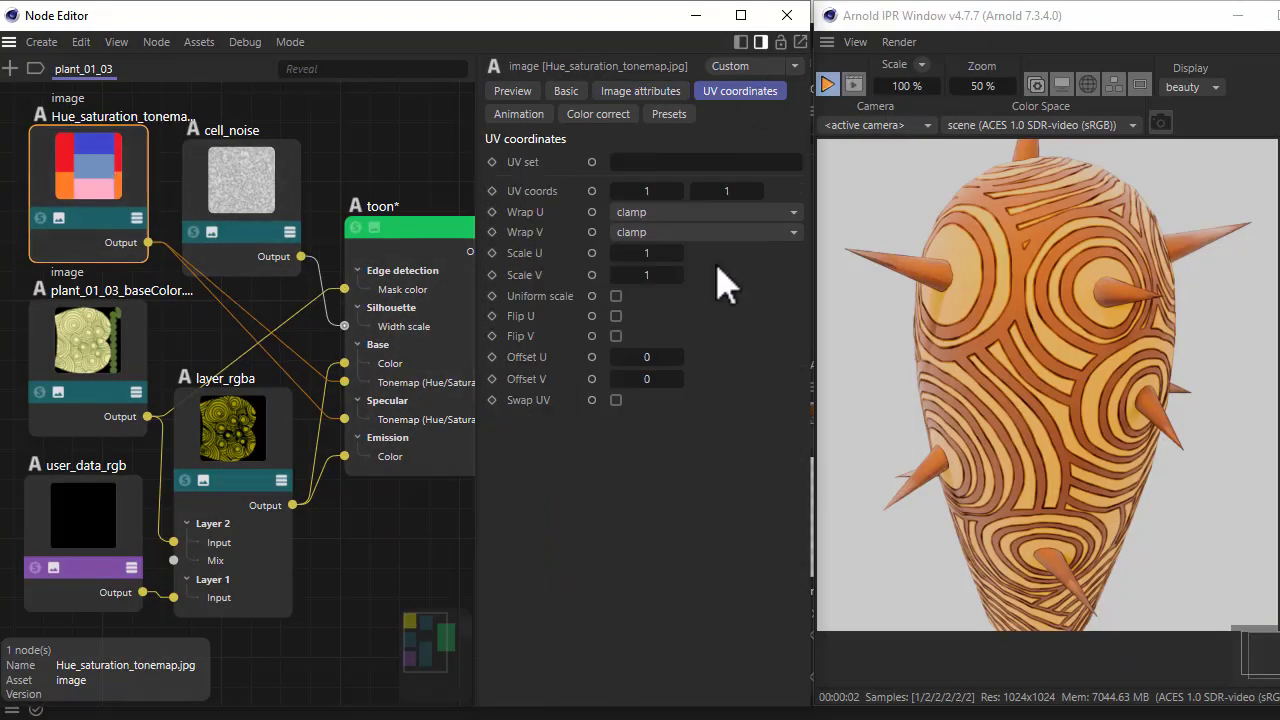
pyautogui.click(617, 317)
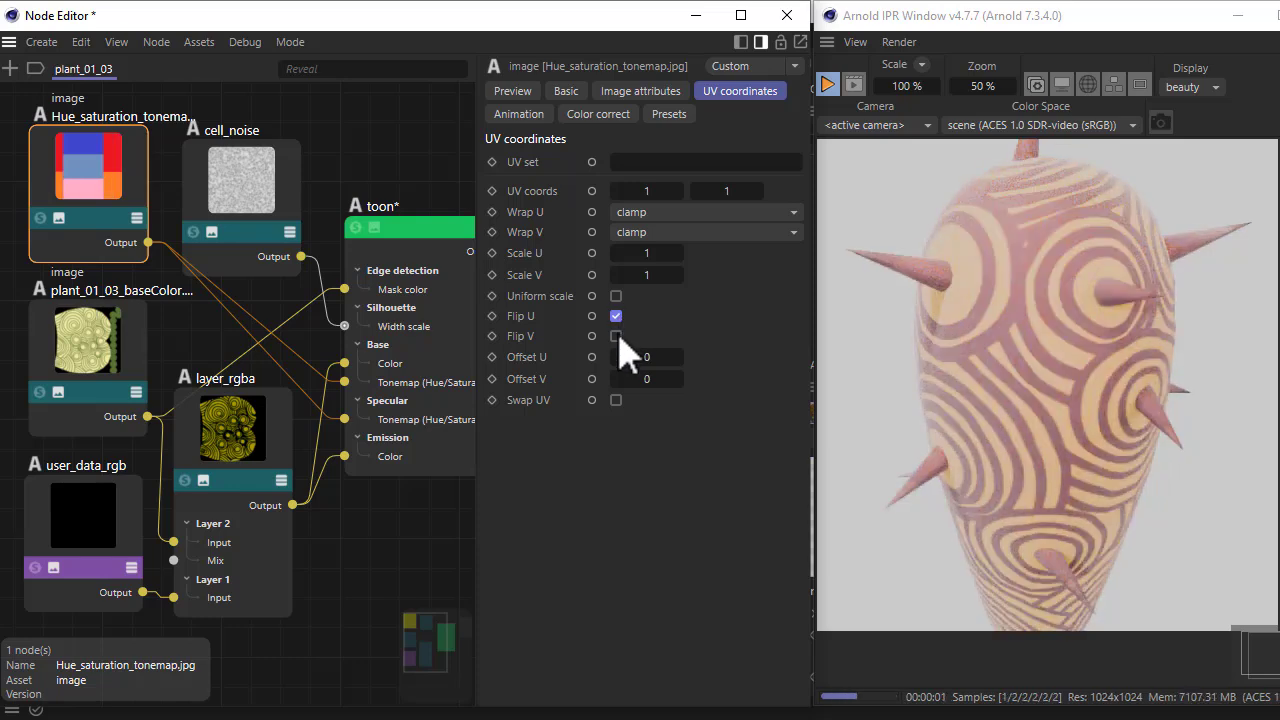
pyautogui.click(616, 316)
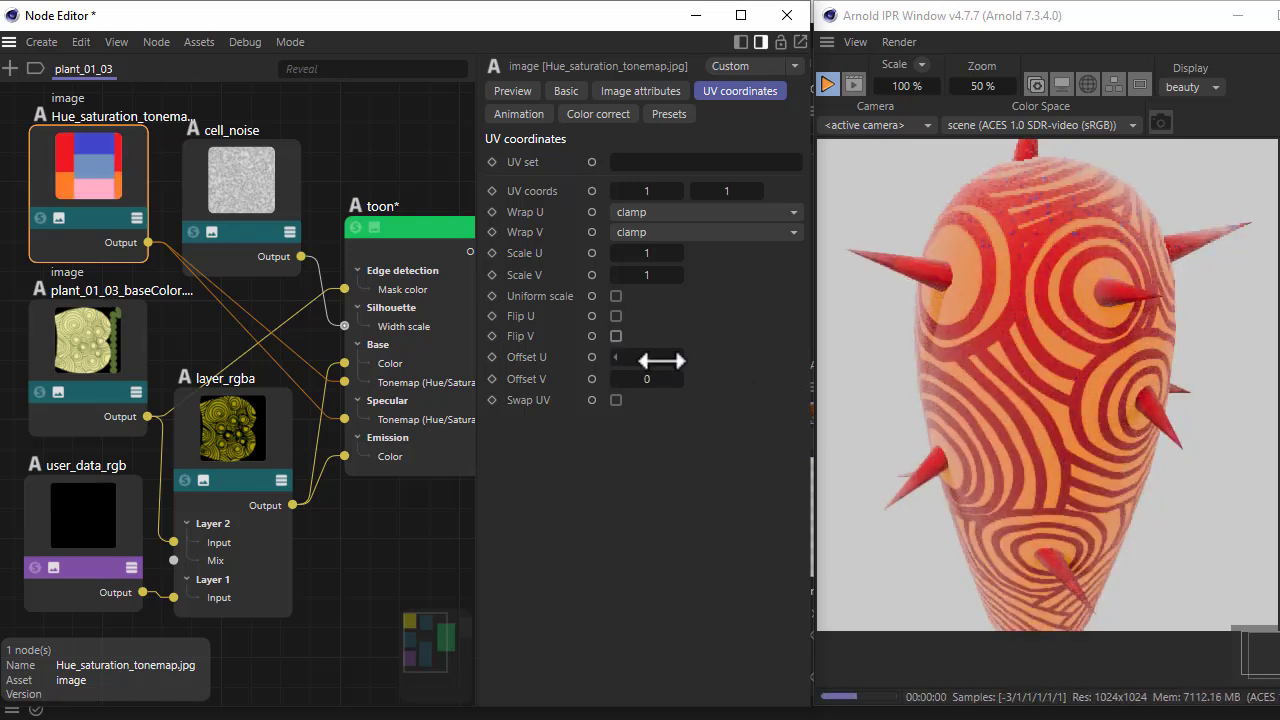
pyautogui.moveTo(660, 361)
pyautogui.mouseDown()
pyautogui.moveTo(611, 357)
pyautogui.moveTo(640, 362)
pyautogui.mouseUp()
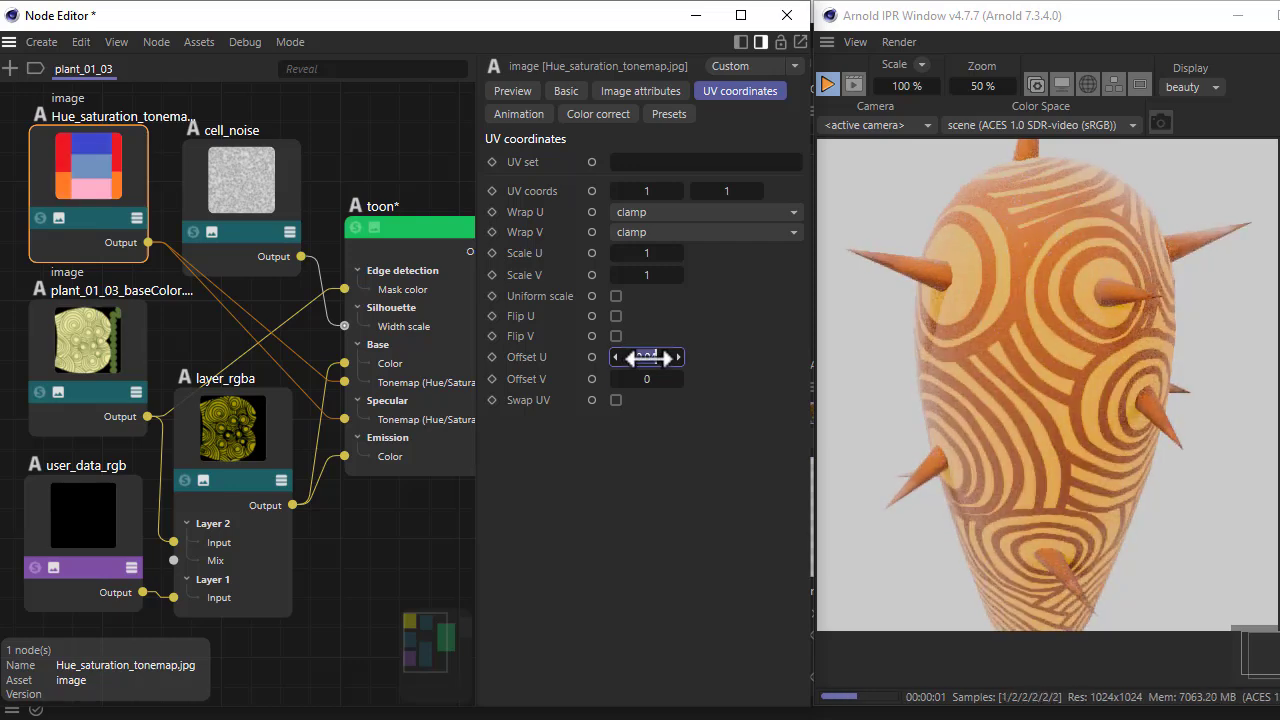
pyautogui.press('Tab')
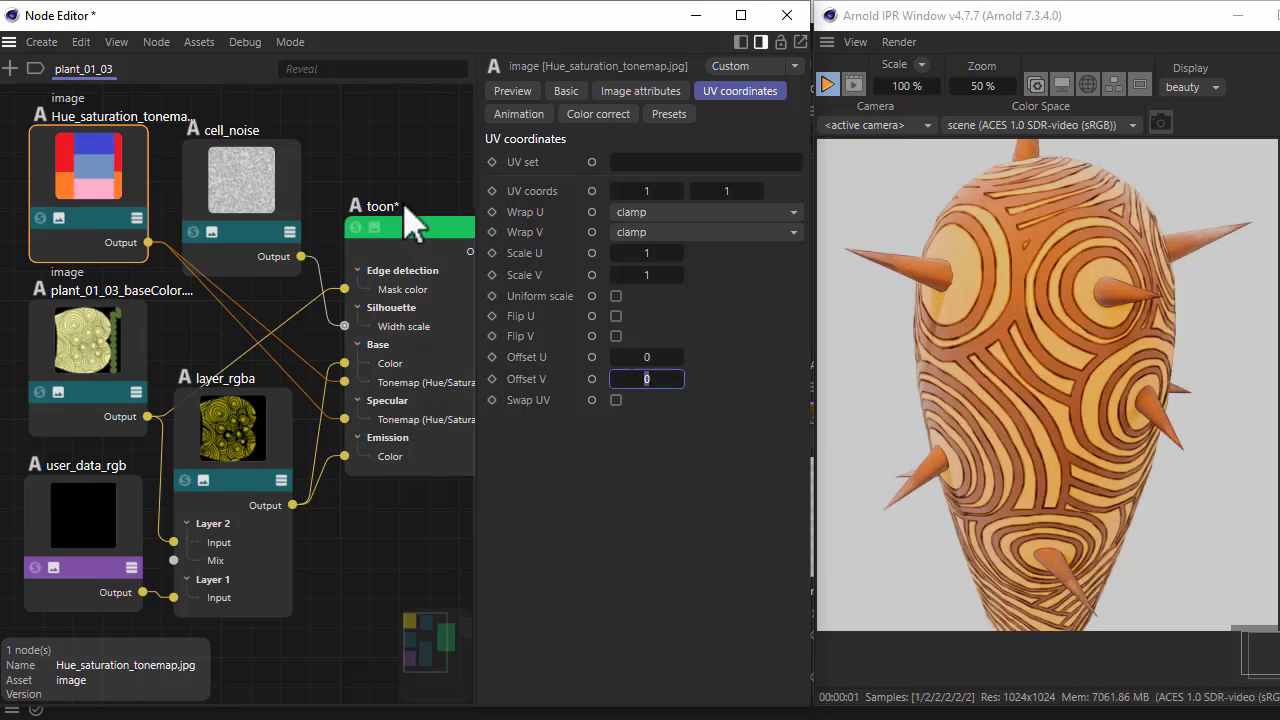
# - Collapse the toon shader's Base settings and review its Specular settings
pyautogui.click(412, 226)
pyautogui.click(527, 342)
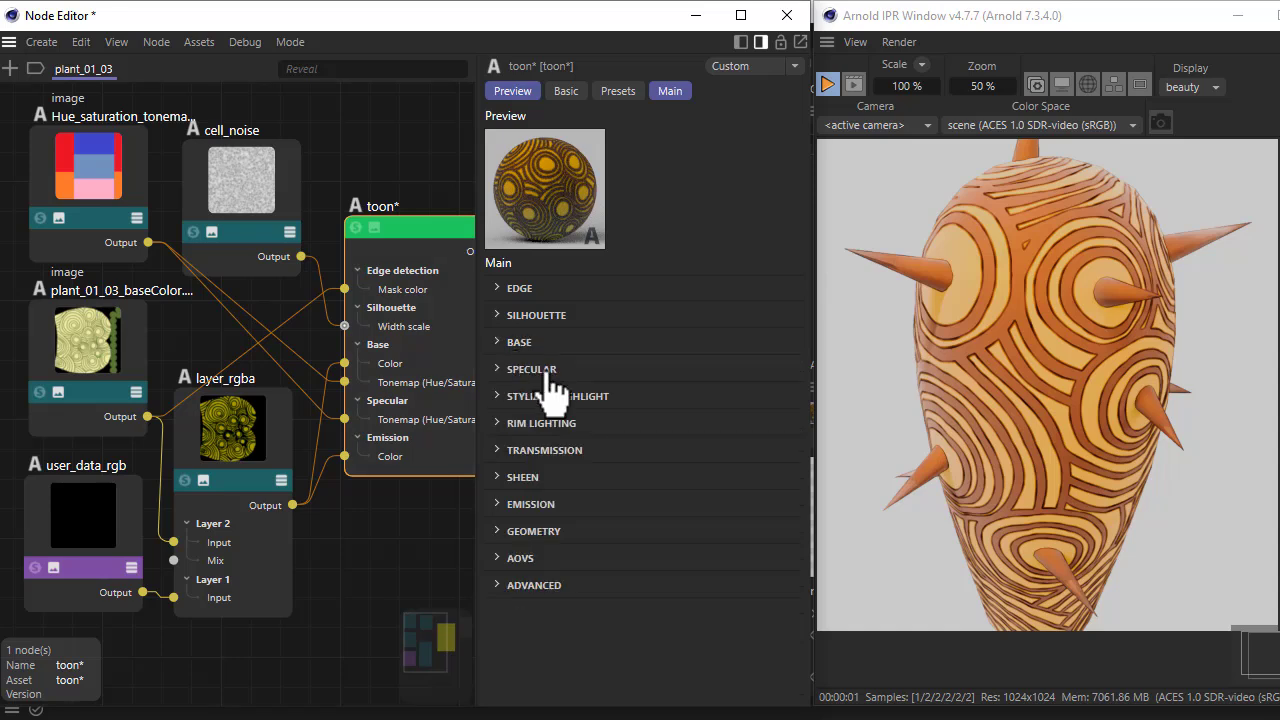
pyautogui.click(545, 369)
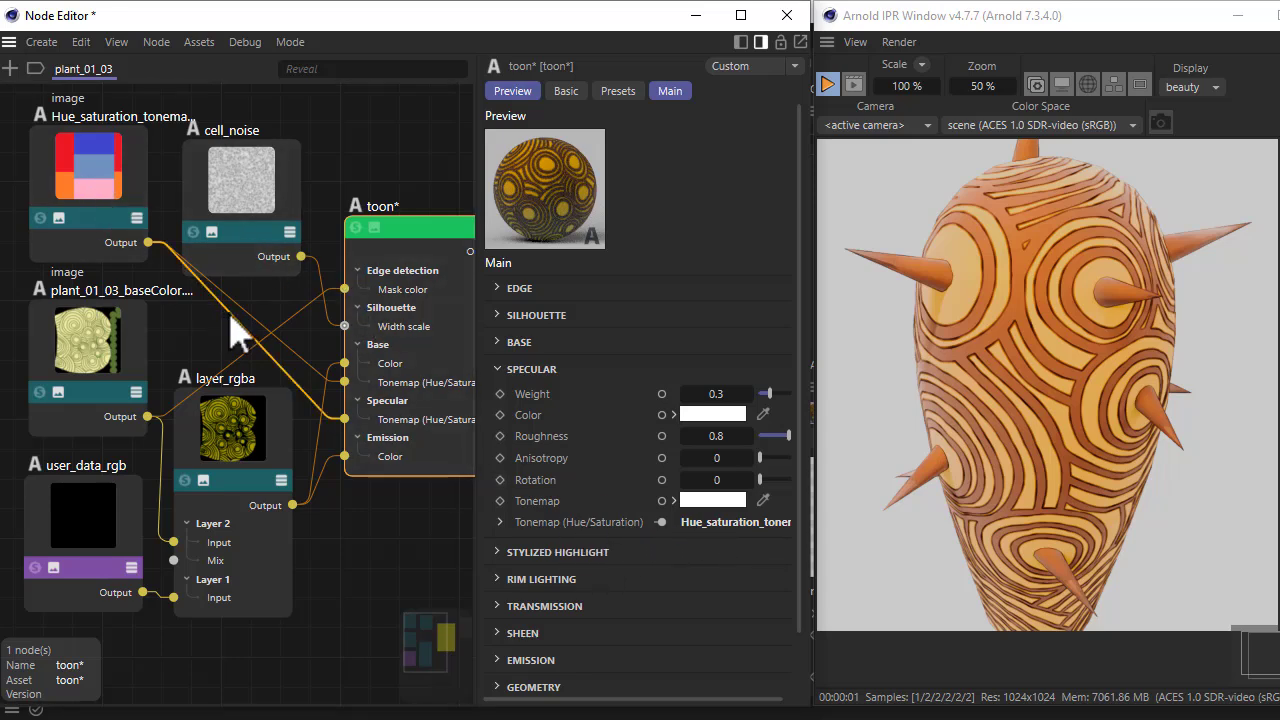
pyautogui.click(190, 333)
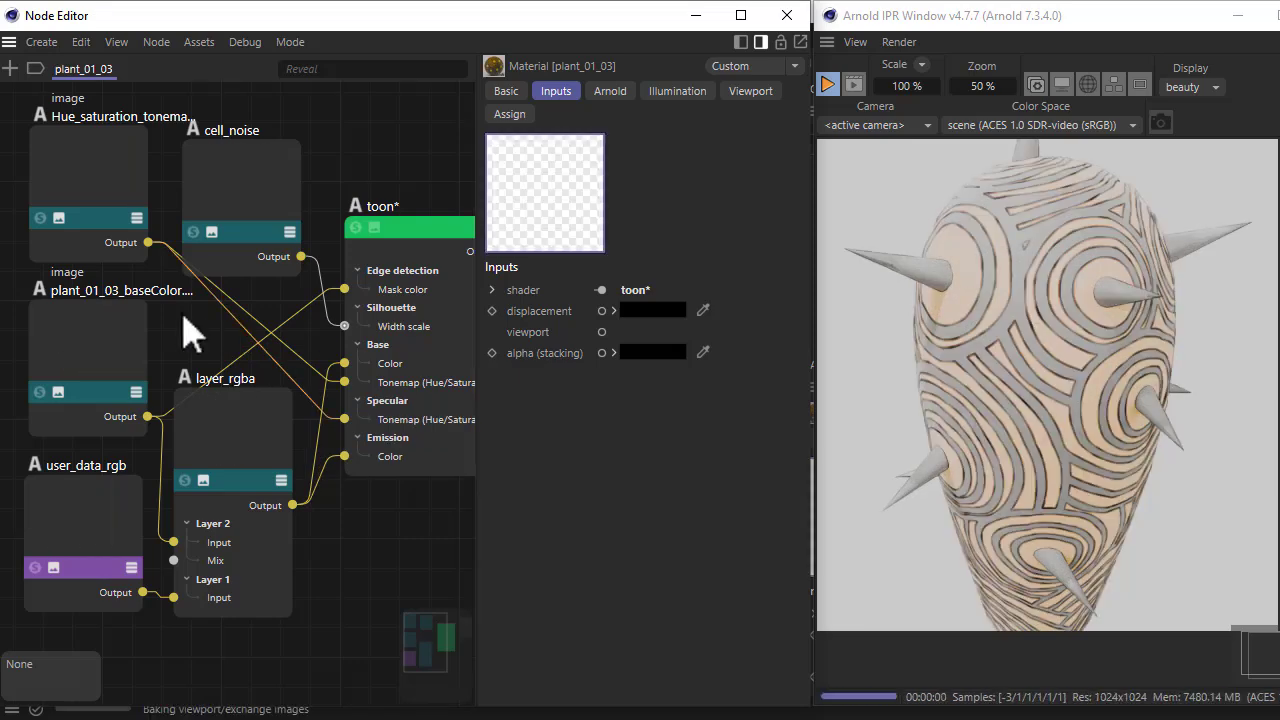
pyautogui.click(392, 240)
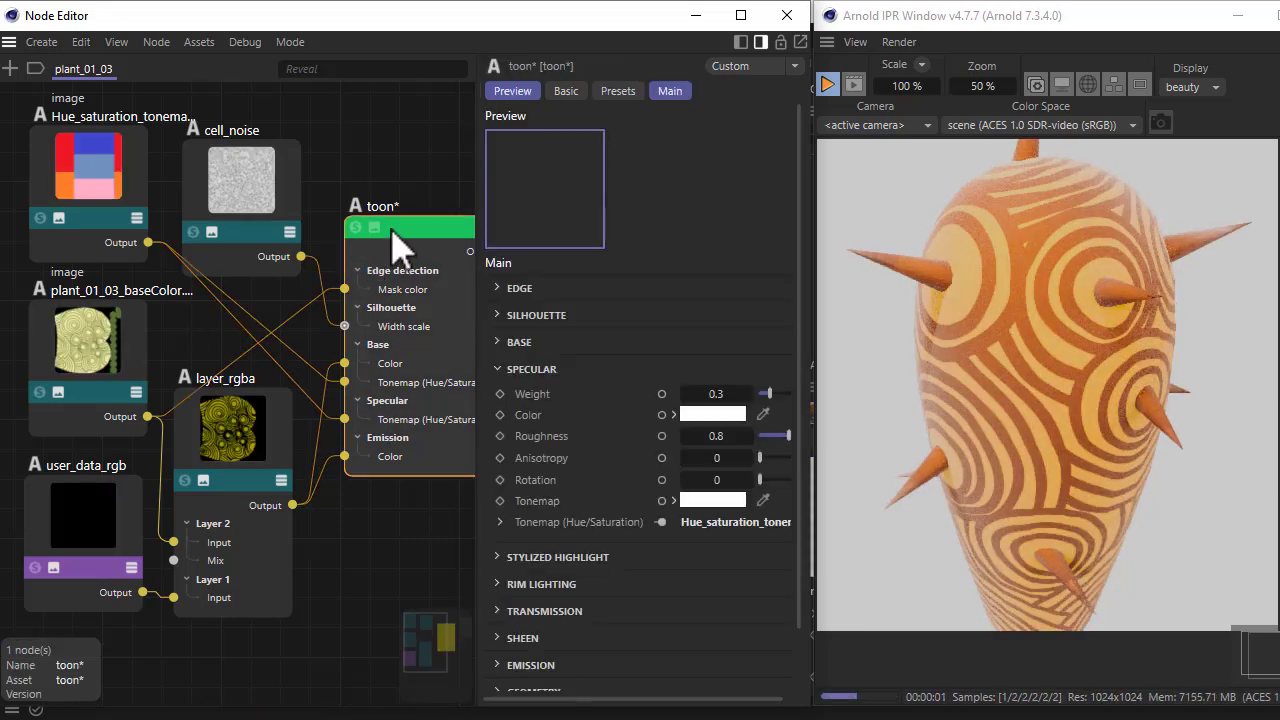
pyautogui.click(515, 370)
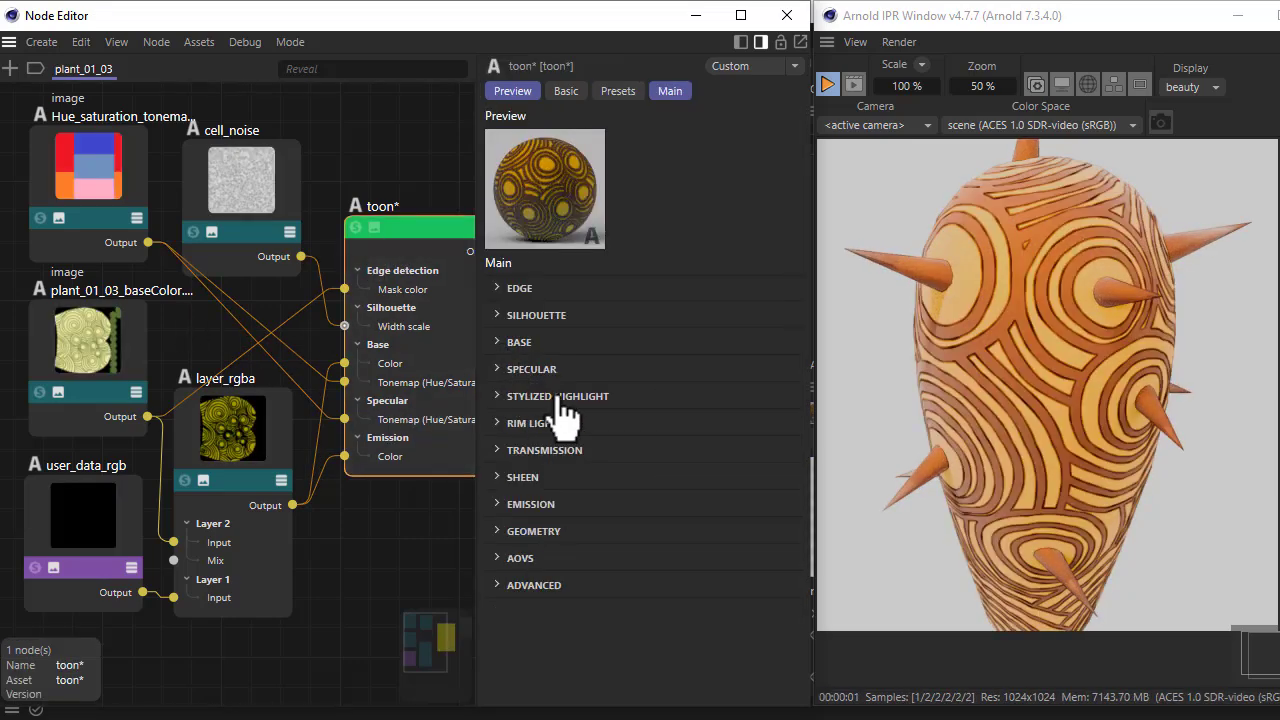
# - Try Sheen weight 0 on the toon shader, then undo back to 0.3
pyautogui.click(523, 478)
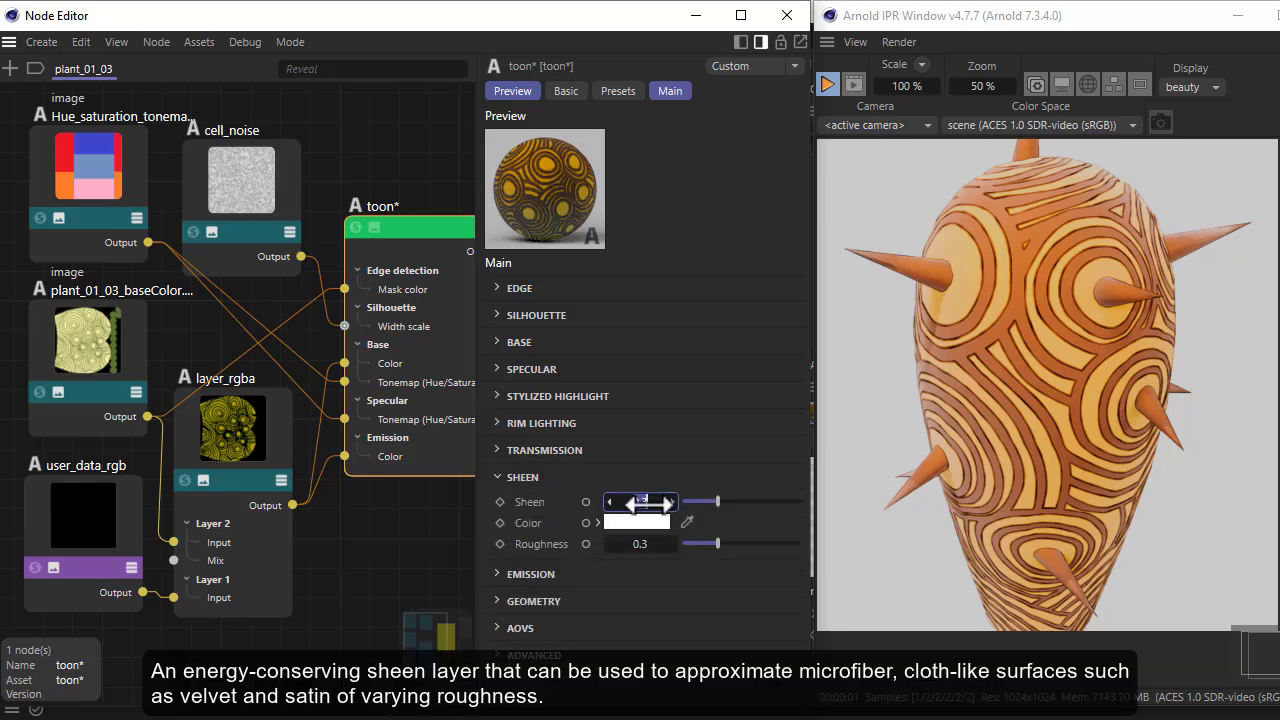
pyautogui.write('0')
pyautogui.press('Tab')
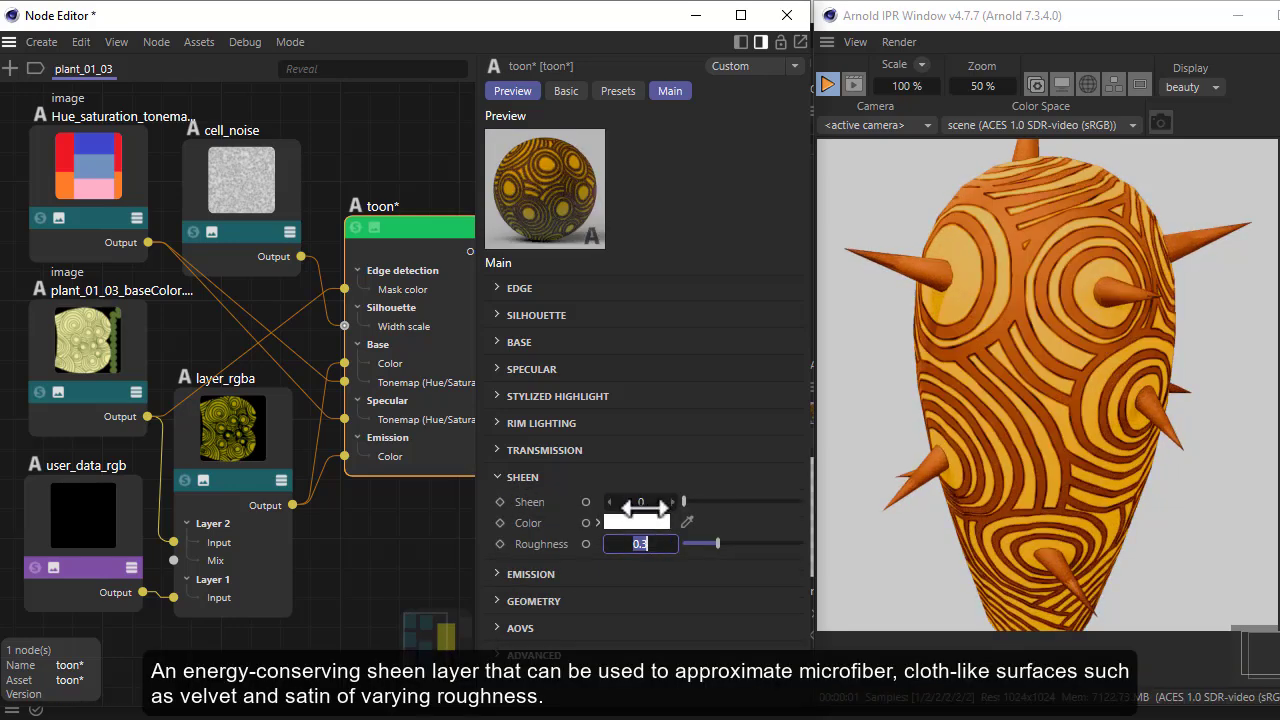
pyautogui.hotkey('ctrl', 'z')
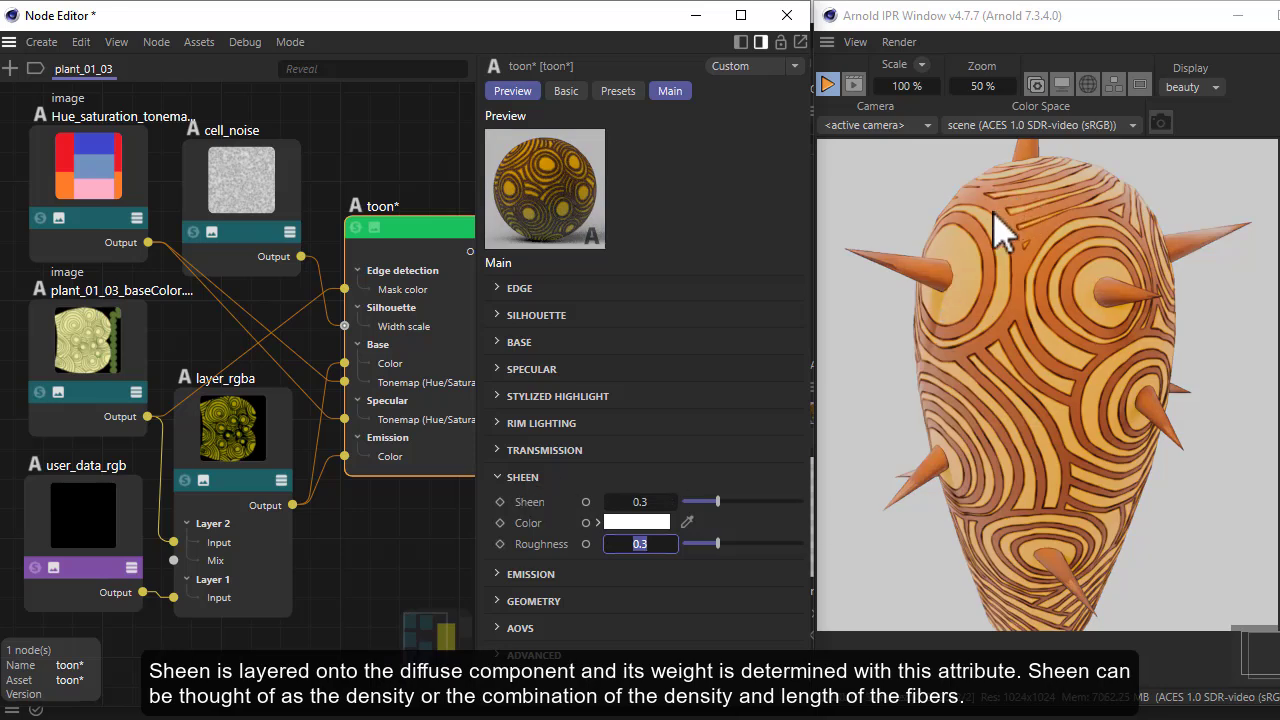
# - Collapse Sheen and test the toon shader's emission weight at 0 against 0.4
pyautogui.click(528, 478)
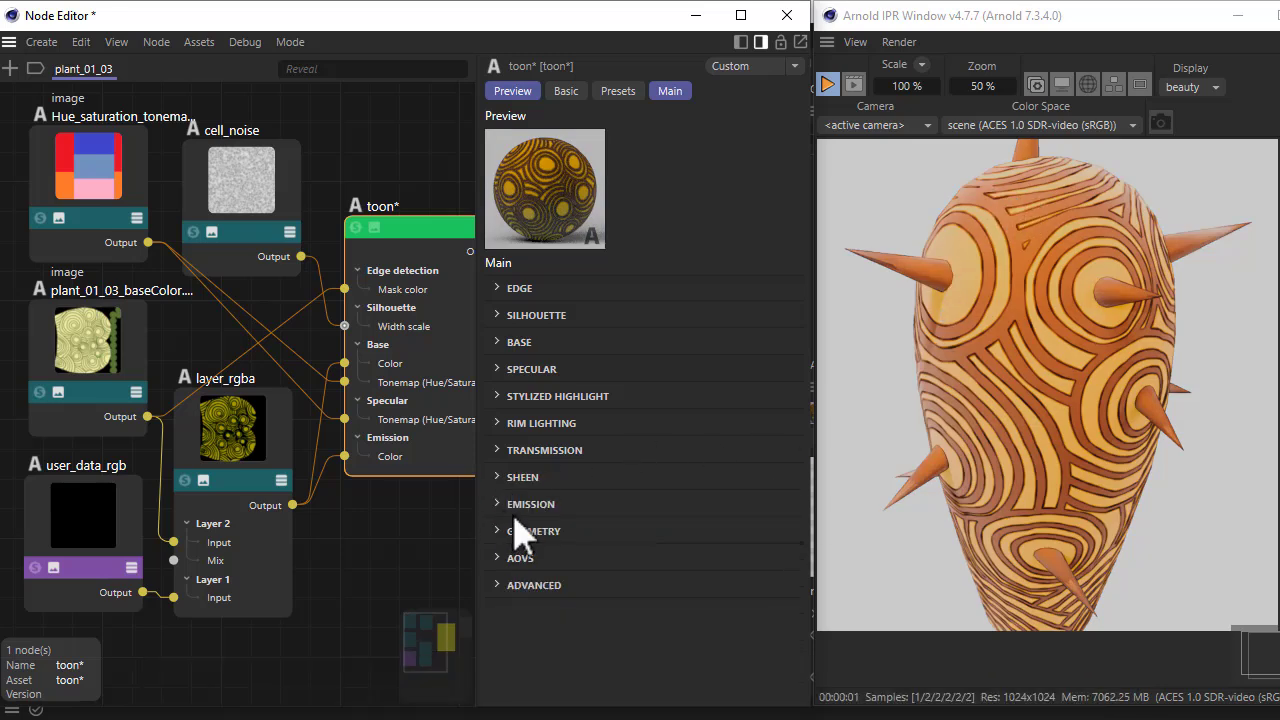
pyautogui.click(529, 505)
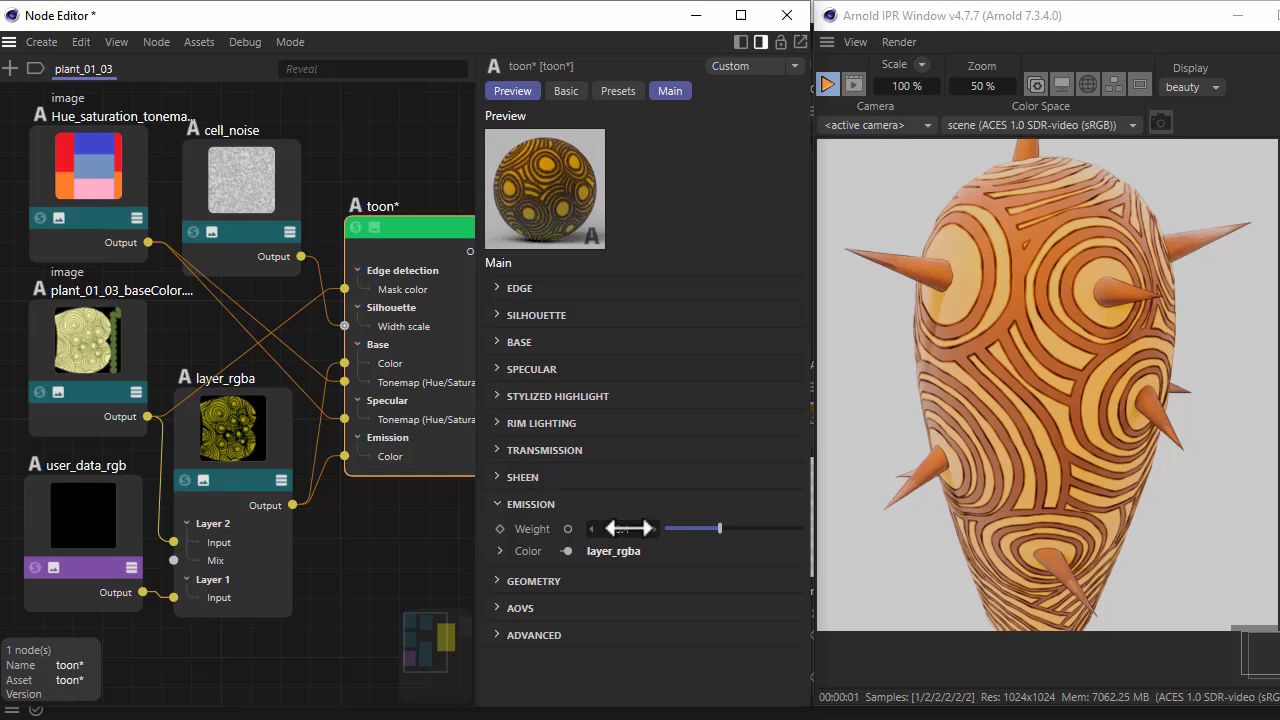
pyautogui.moveTo(622, 529); pyautogui.dragTo(700, 528)
# - Inspect the layer_rgba and user_data_rgb nodes, then clear the node selection
pyautogui.moveTo(246, 452); pyautogui.dragTo(260, 470)
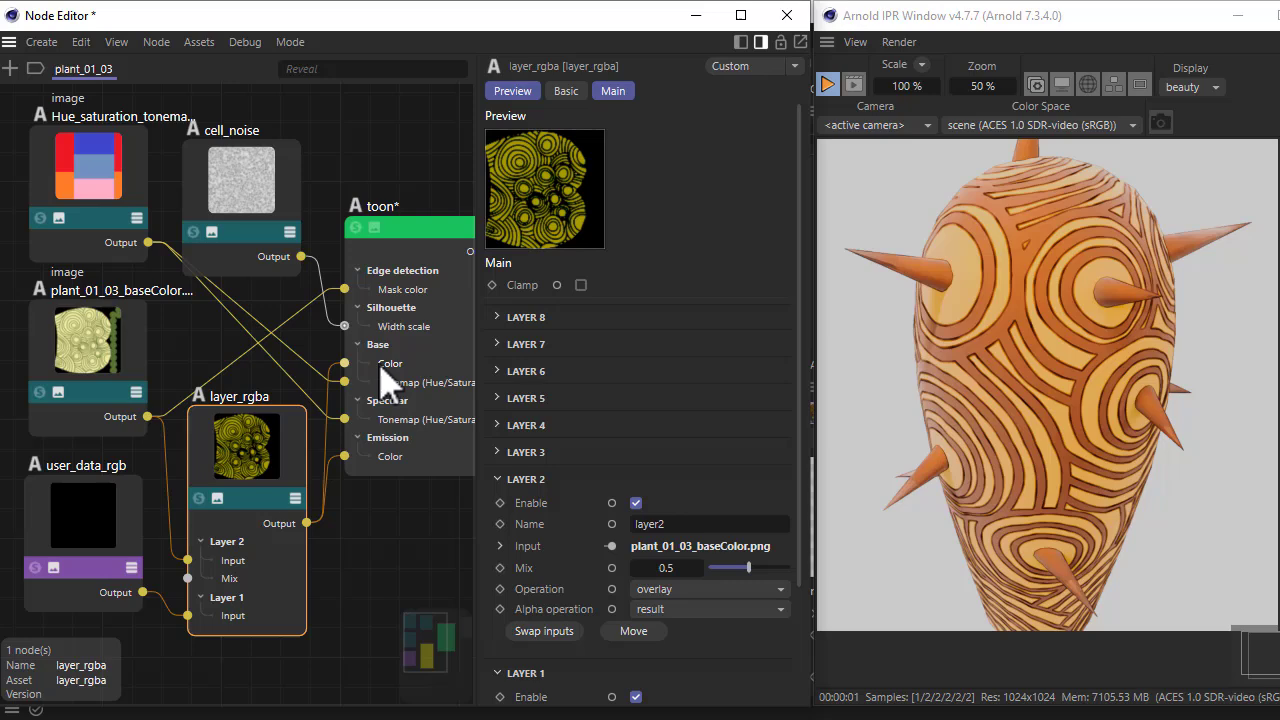
pyautogui.moveTo(278, 436); pyautogui.dragTo(272, 442)
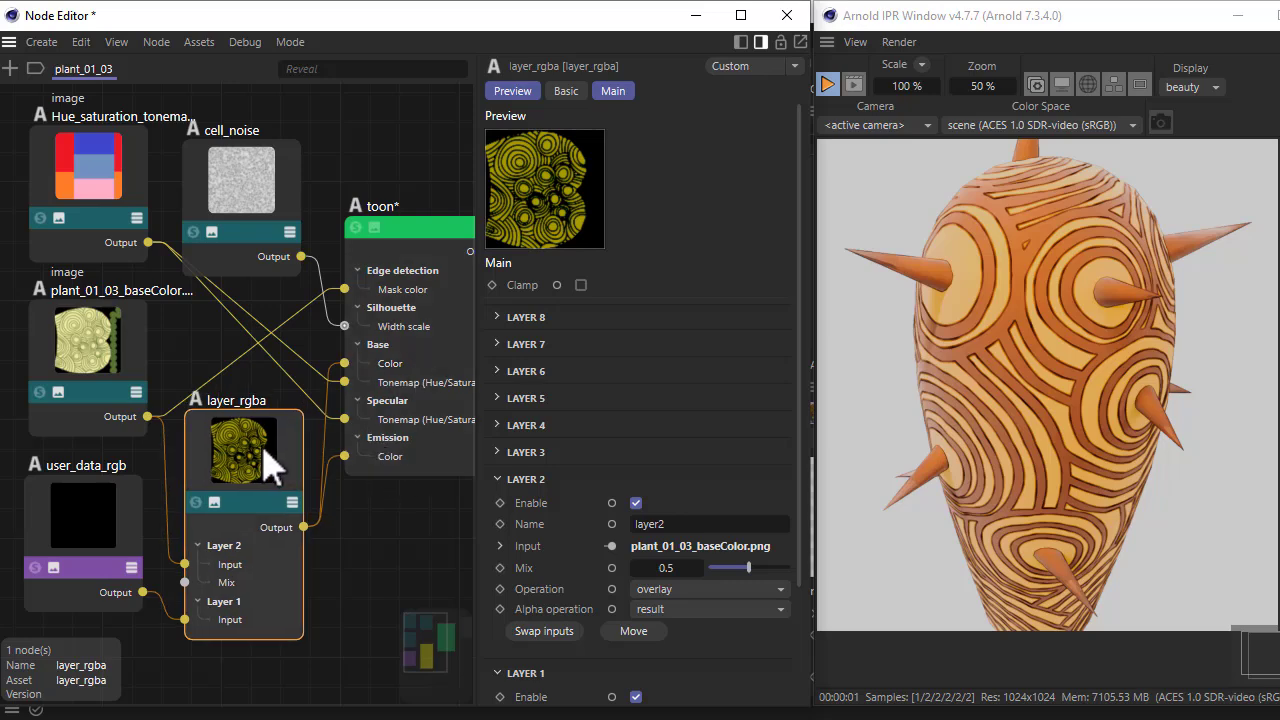
pyautogui.click(395, 228)
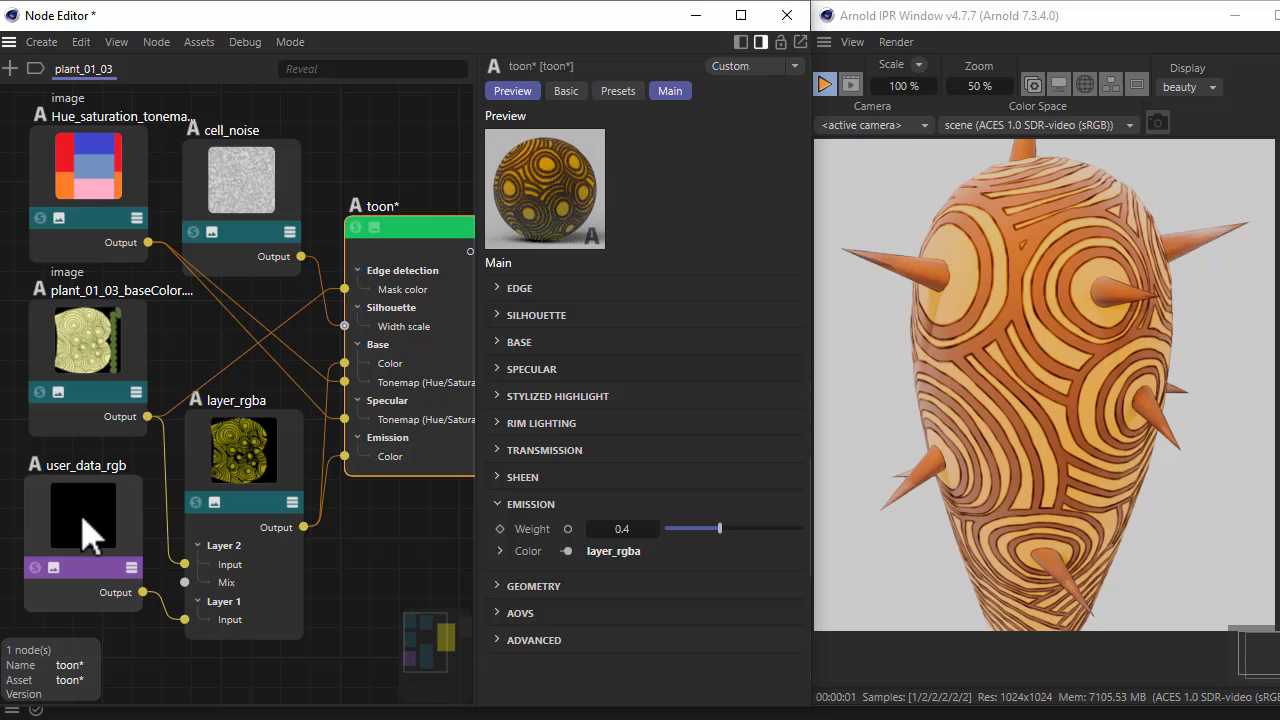
pyautogui.moveTo(97, 533)
pyautogui.mouseDown()
pyautogui.moveTo(86, 520)
pyautogui.moveTo(96, 525)
pyautogui.mouseUp()
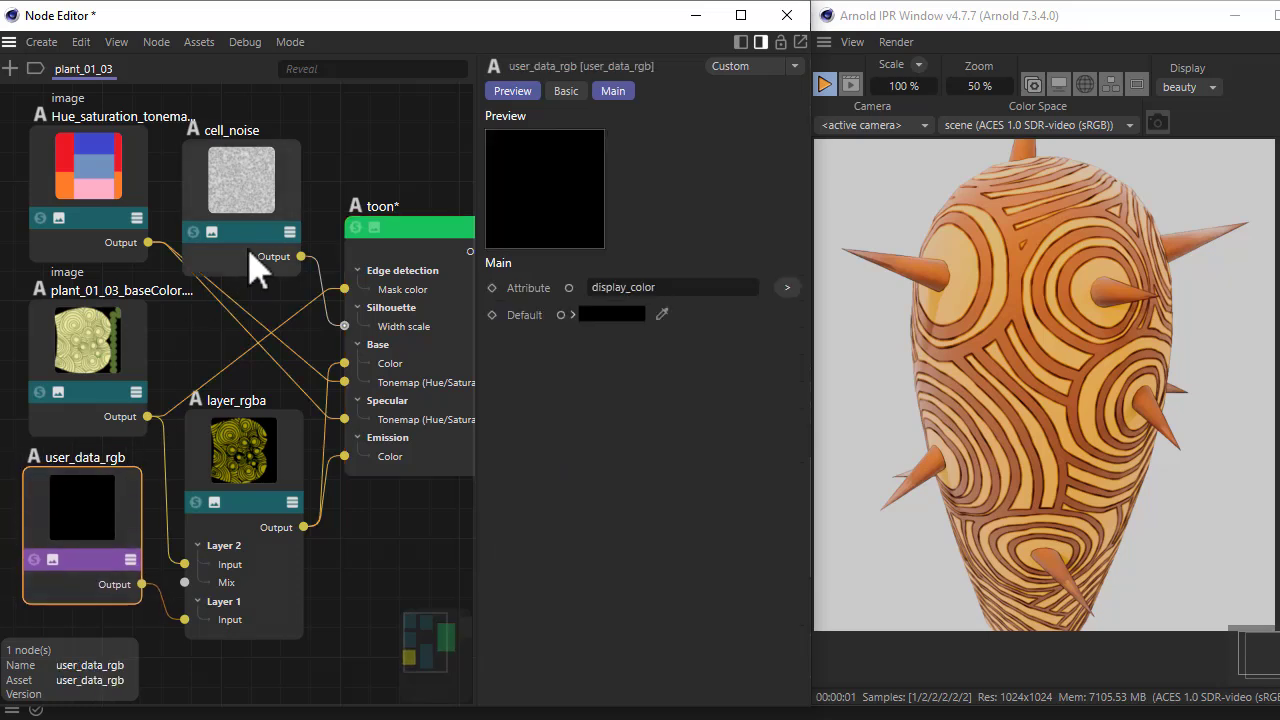
pyautogui.click(337, 184)
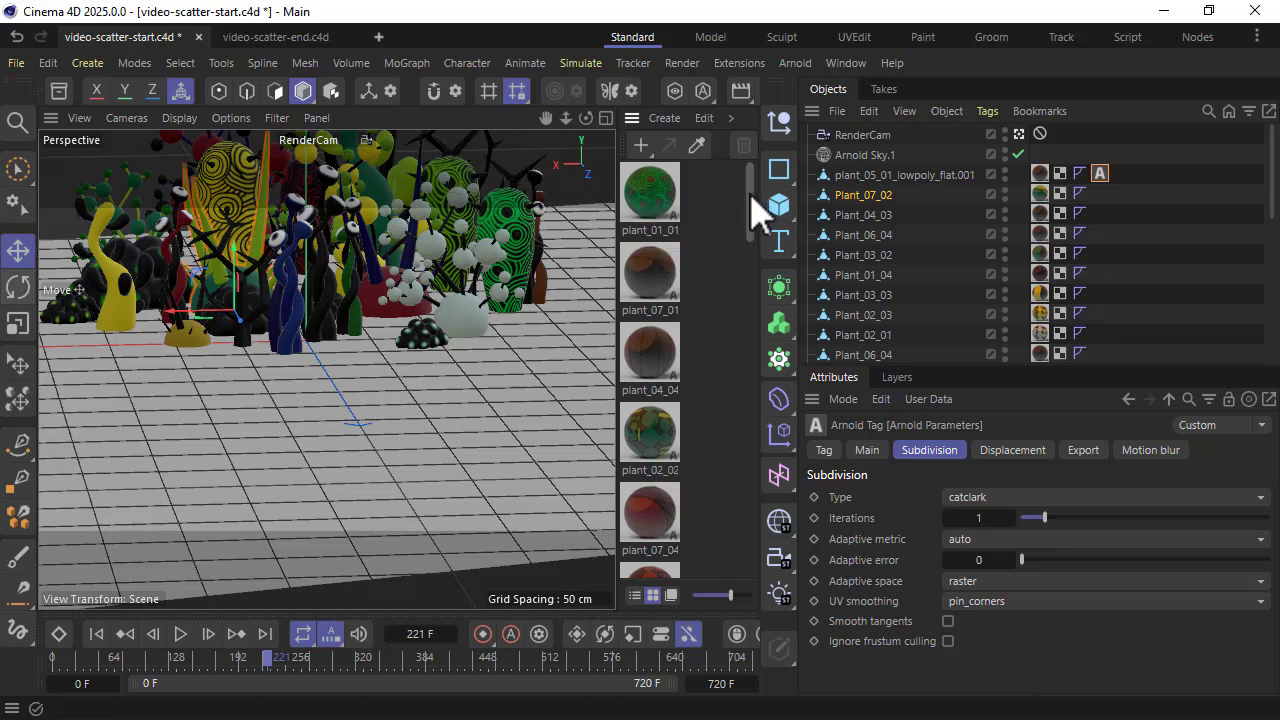
# - Add an Arnold Scatter object from the Arnold menu
pyautogui.moveTo(754, 195)
pyautogui.mouseDown()
pyautogui.moveTo(777, 451)
pyautogui.moveTo(771, 200)
pyautogui.mouseUp()
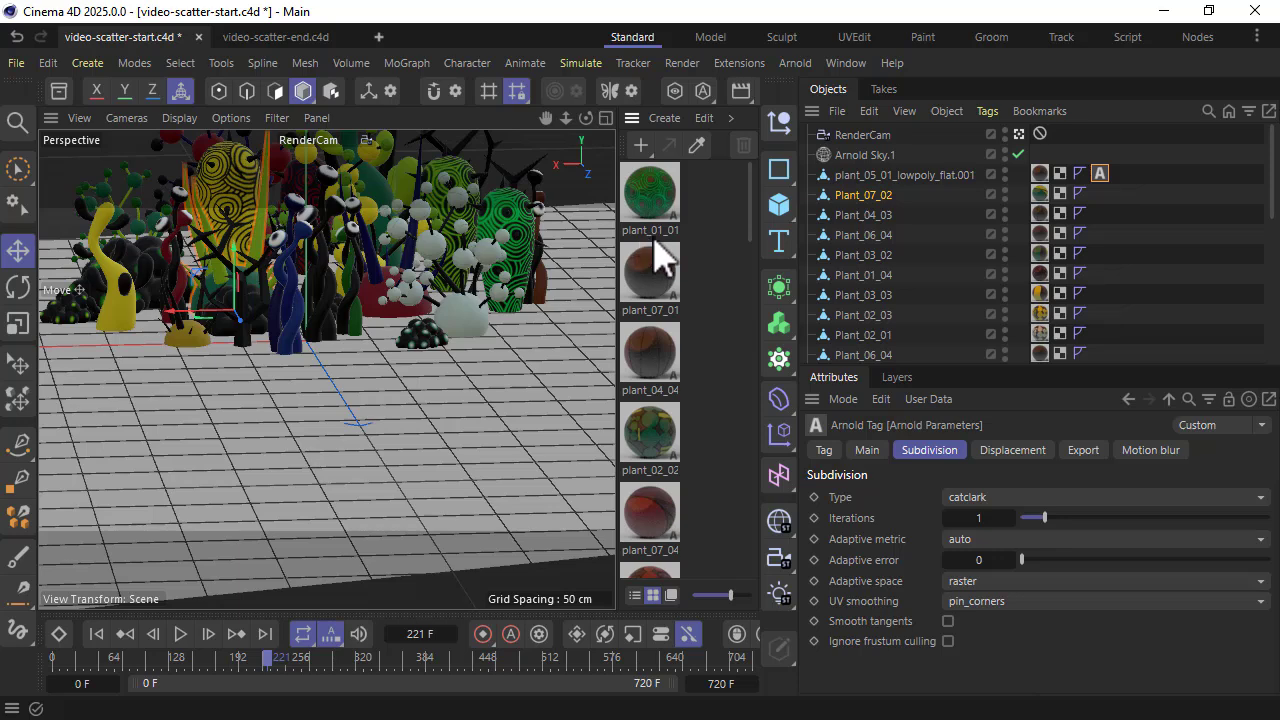
pyautogui.click(241, 192)
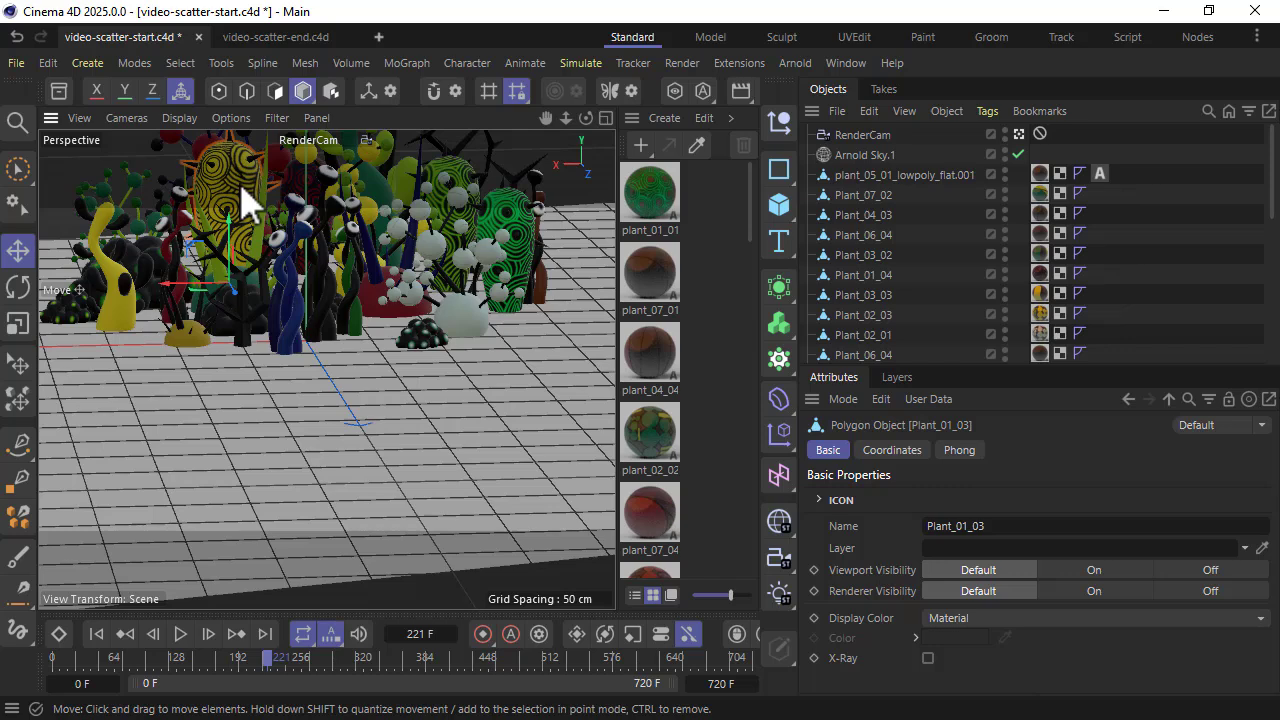
pyautogui.click(792, 64)
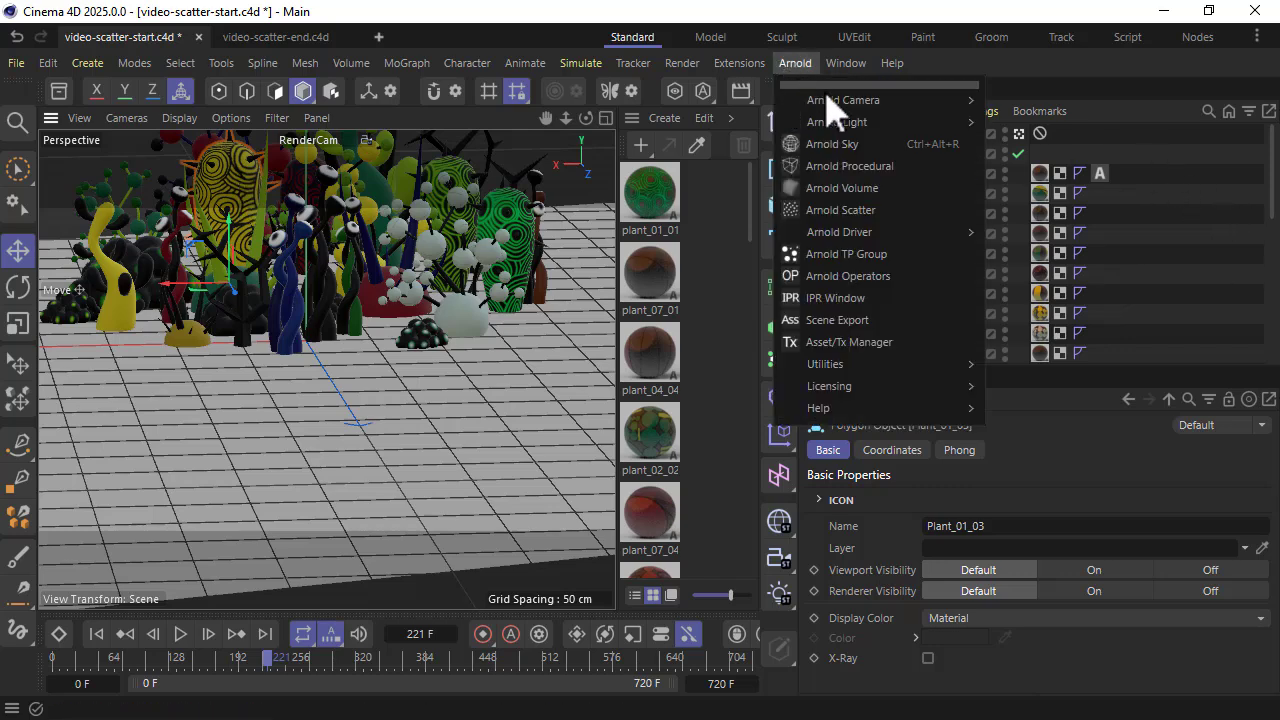
pyautogui.click(868, 210)
# - Select all plant objects except Plane and parent them under the Arnold Scatter
pyautogui.click(862, 200)
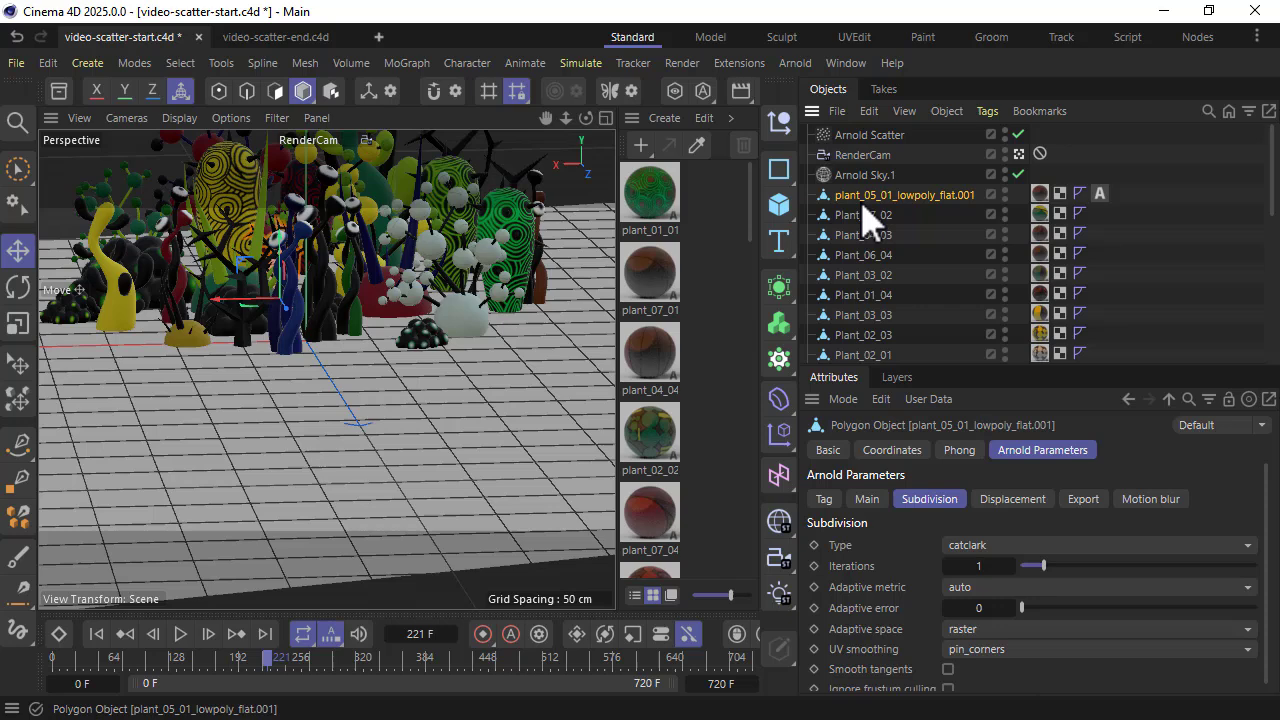
pyautogui.scroll(-5, 866, 222)
pyautogui.scroll(5, 866, 222)
pyautogui.hotkey('ctrl', 'a')
pyautogui.scroll(-10, 866, 222)
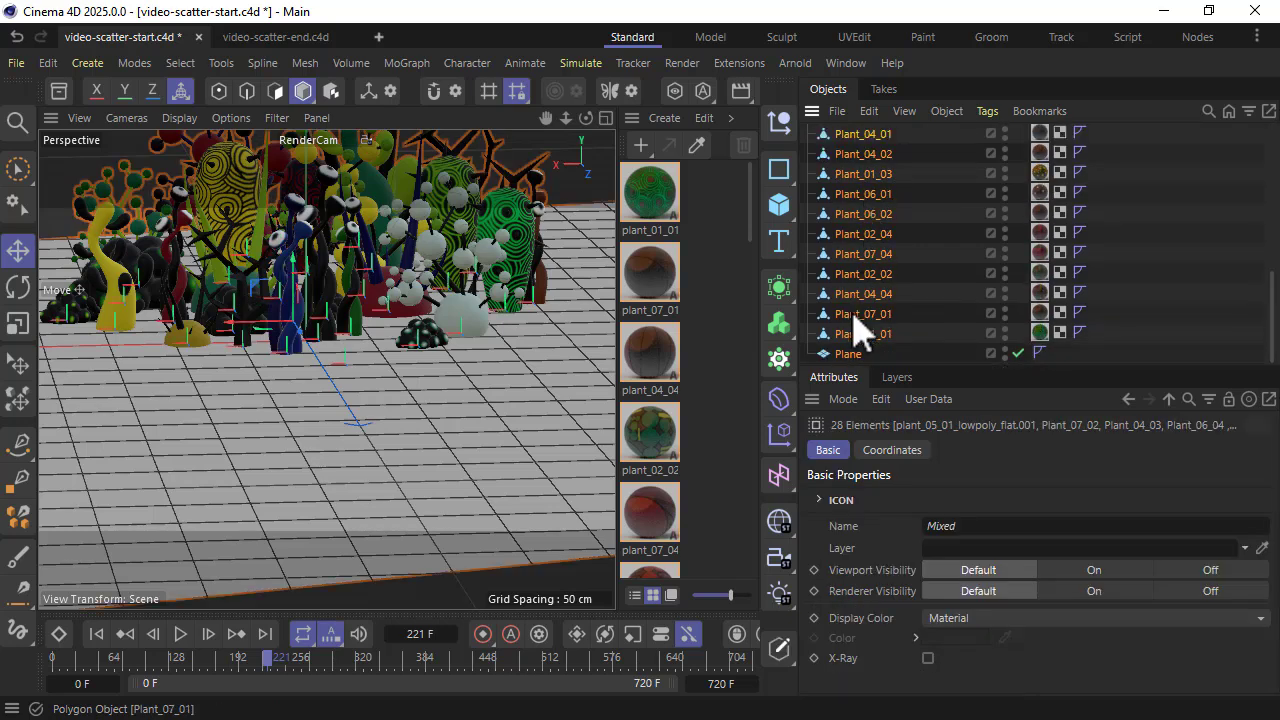
pyautogui.keyDown('ctrl'); pyautogui.click(846, 356); pyautogui.keyUp('ctrl')
pyautogui.scroll(10, 846, 356)
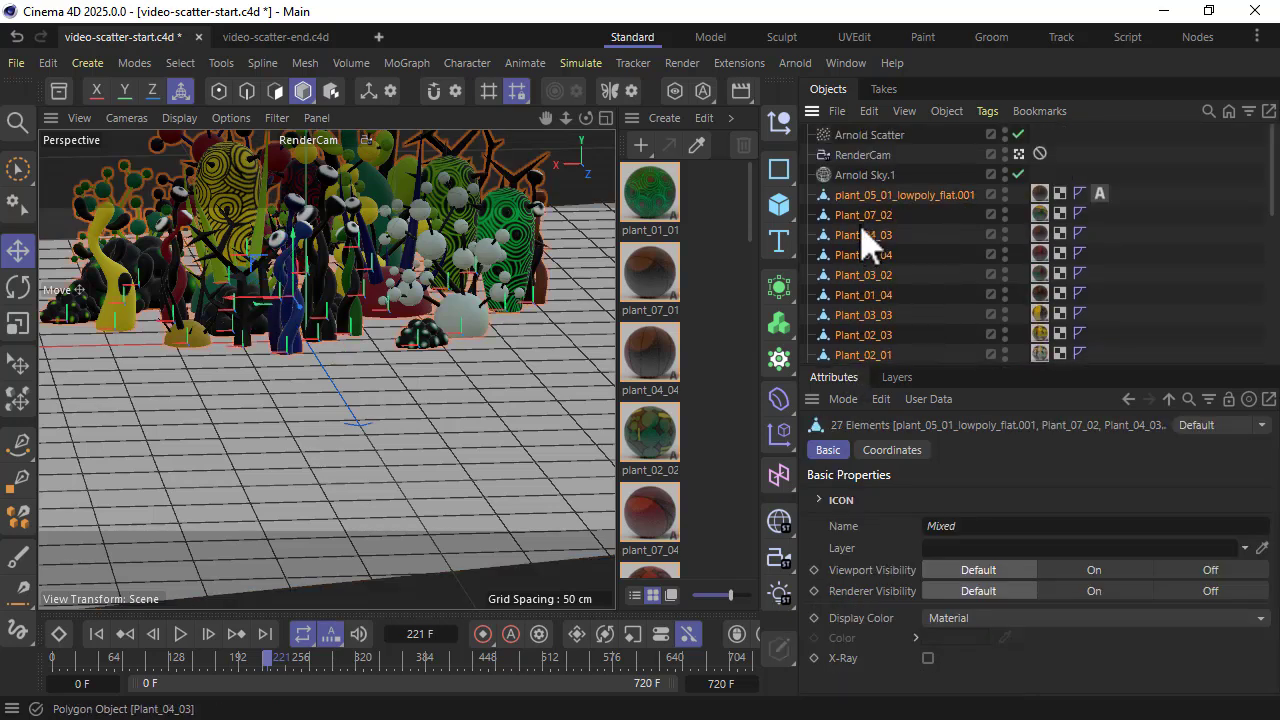
pyautogui.moveTo(862, 240); pyautogui.dragTo(870, 205)
pyautogui.click(807, 134)
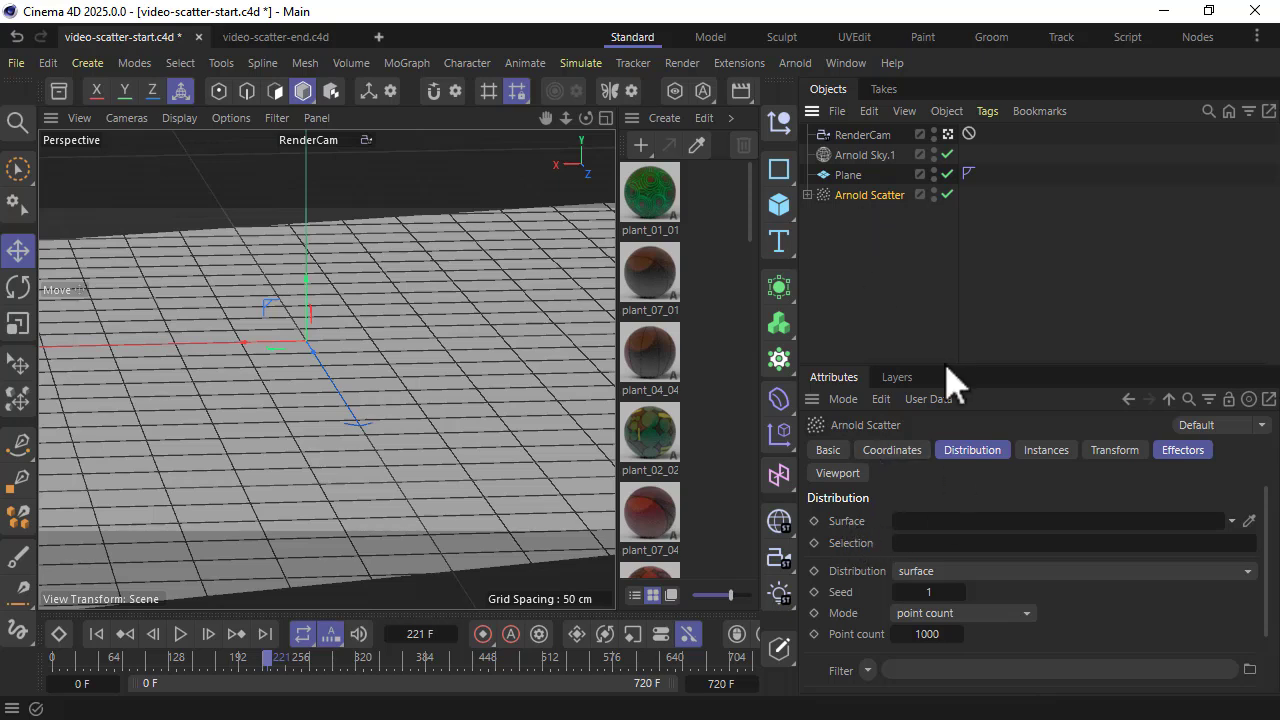
# - Set Plane as the scatter Surface and open a resized, repositioned Arnold IPR window
pyautogui.moveTo(850, 175); pyautogui.dragTo(920, 540)
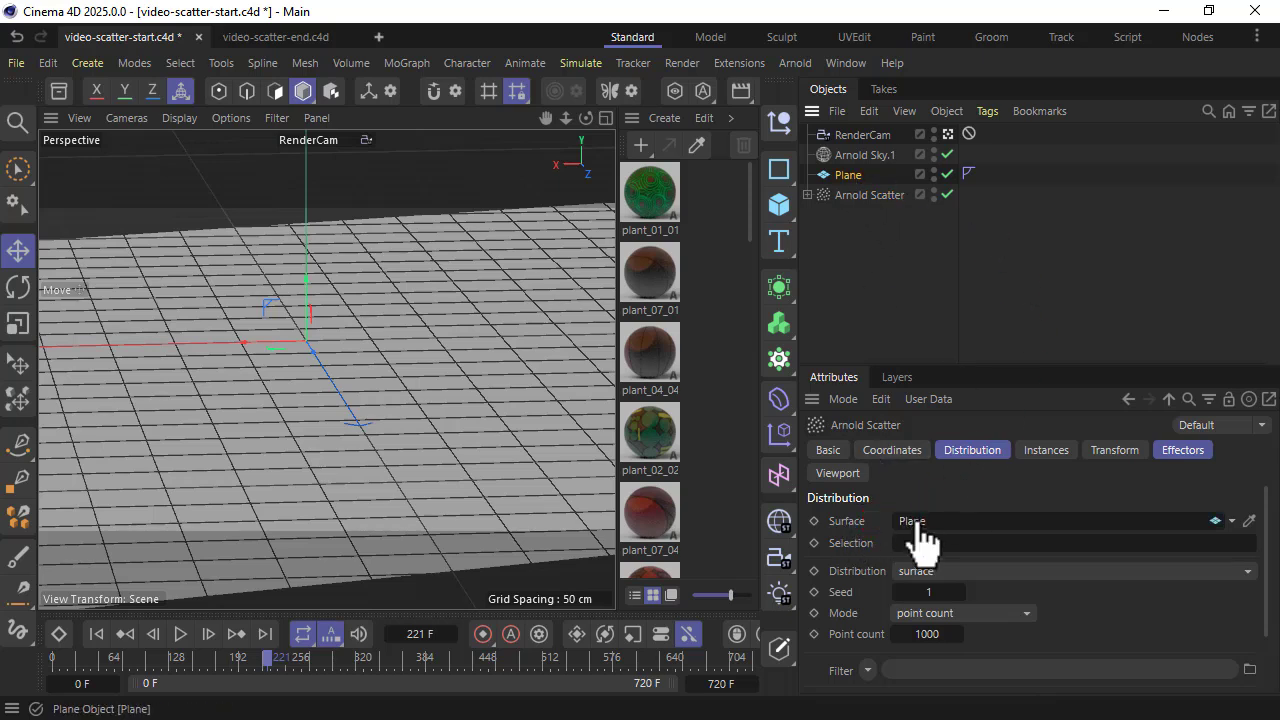
pyautogui.click(796, 64)
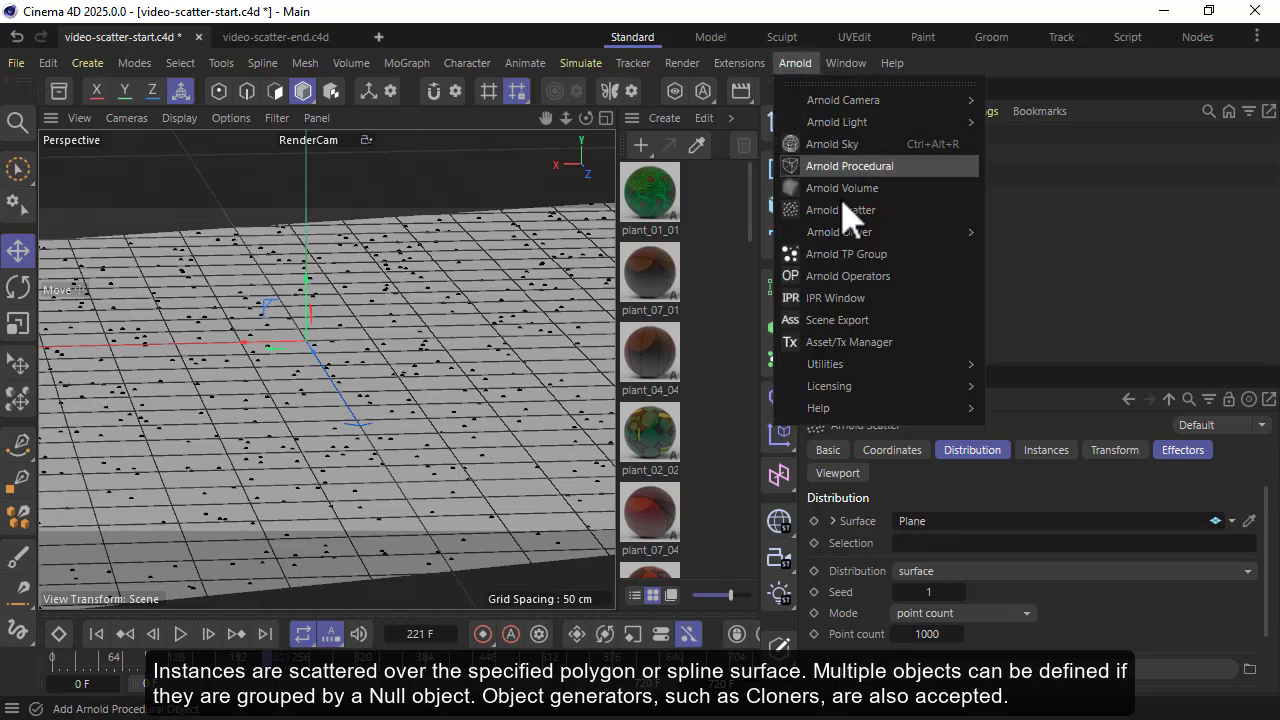
pyautogui.click(850, 298)
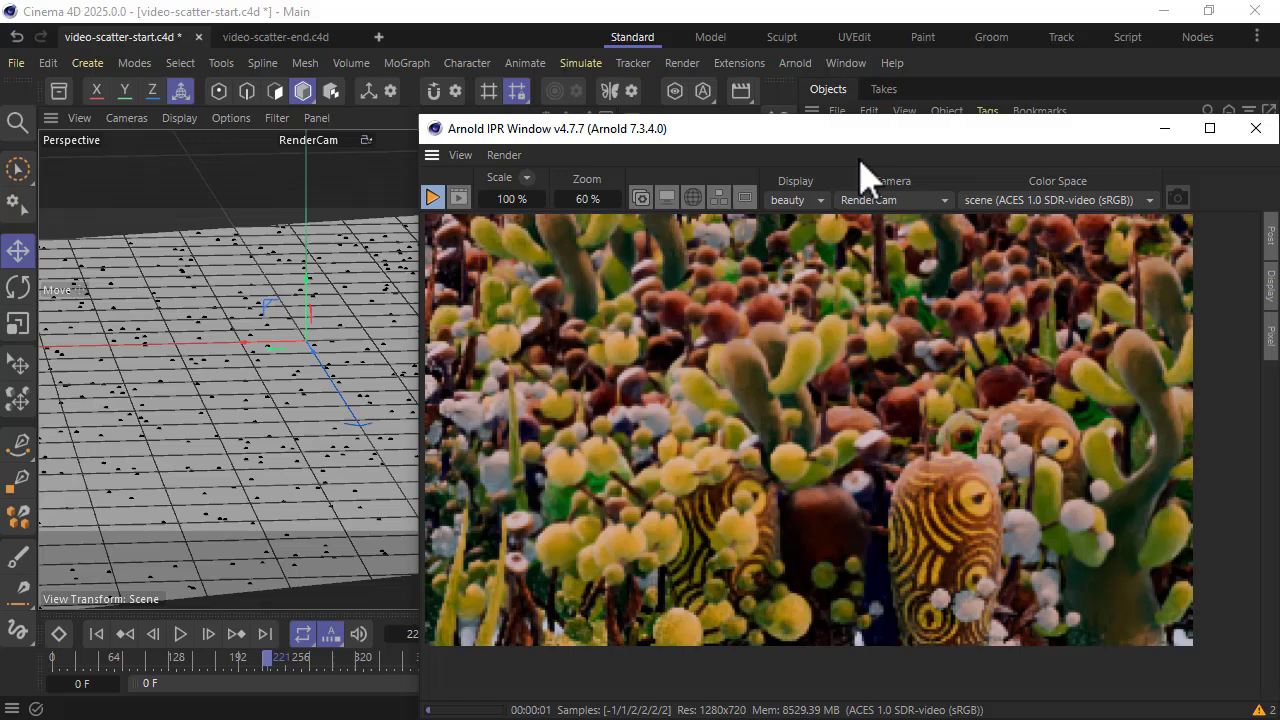
pyautogui.moveTo(865, 128); pyautogui.dragTo(461, 174)
pyautogui.moveTo(863, 176)
pyautogui.mouseDown()
pyautogui.moveTo(852, 204)
pyautogui.moveTo(780, 204)
pyautogui.moveTo(794, 204)
pyautogui.mouseUp()
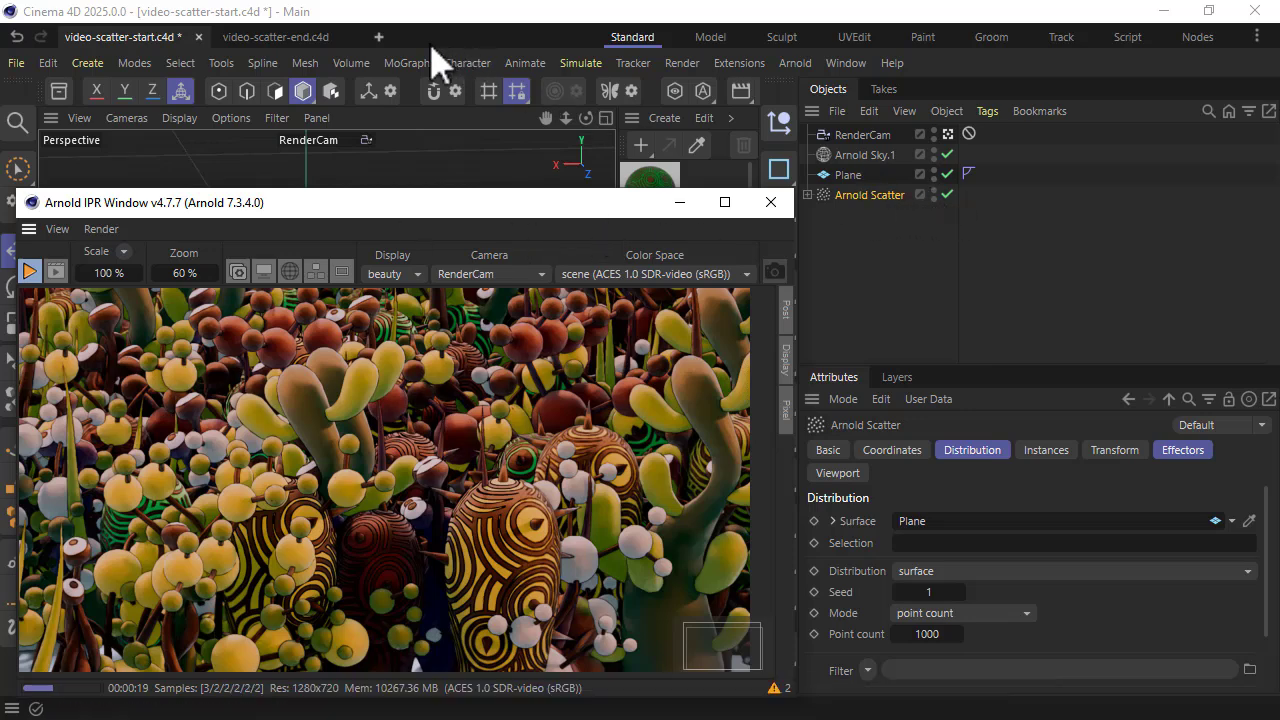
# - Add a MoGraph Shader effector and set its Transform Mode to Remap
pyautogui.click(406, 63)
pyautogui.moveTo(424, 99)
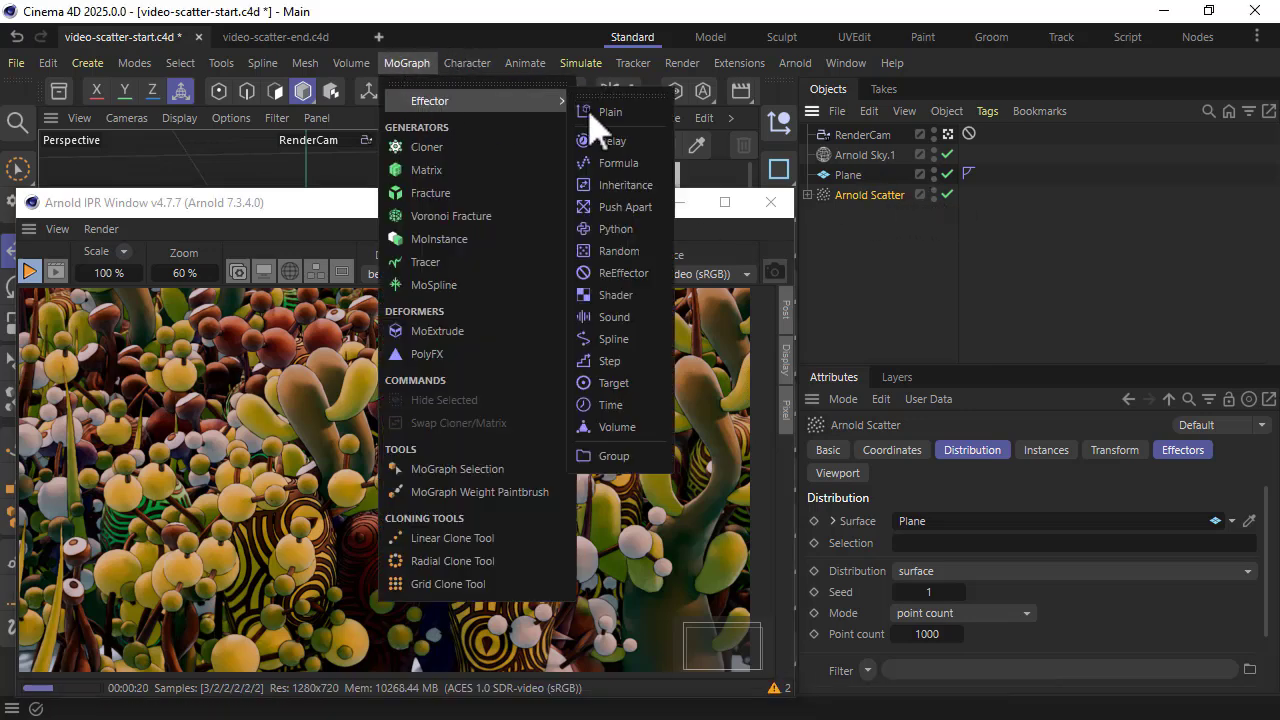
pyautogui.click(640, 296)
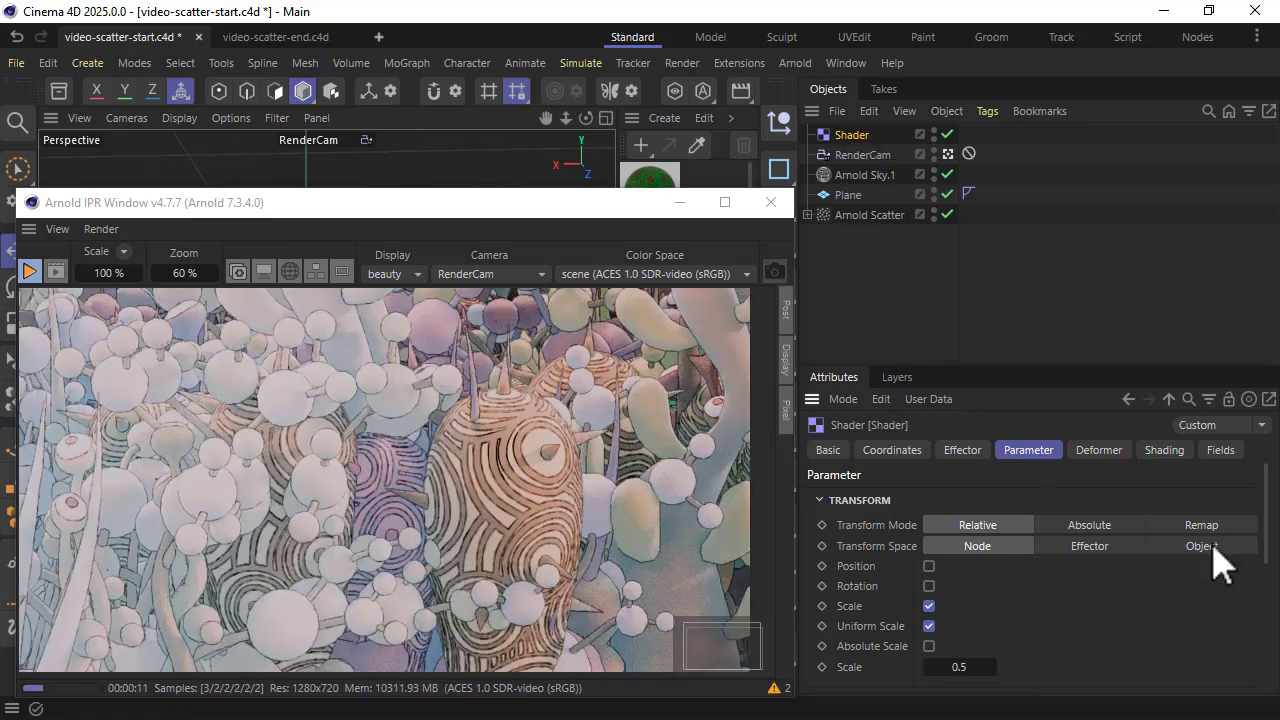
pyautogui.click(1203, 527)
# - Enable rotation with a 360° bank and raise Modify Clone to 100%
pyautogui.moveTo(1017, 366); pyautogui.dragTo(999, 244)
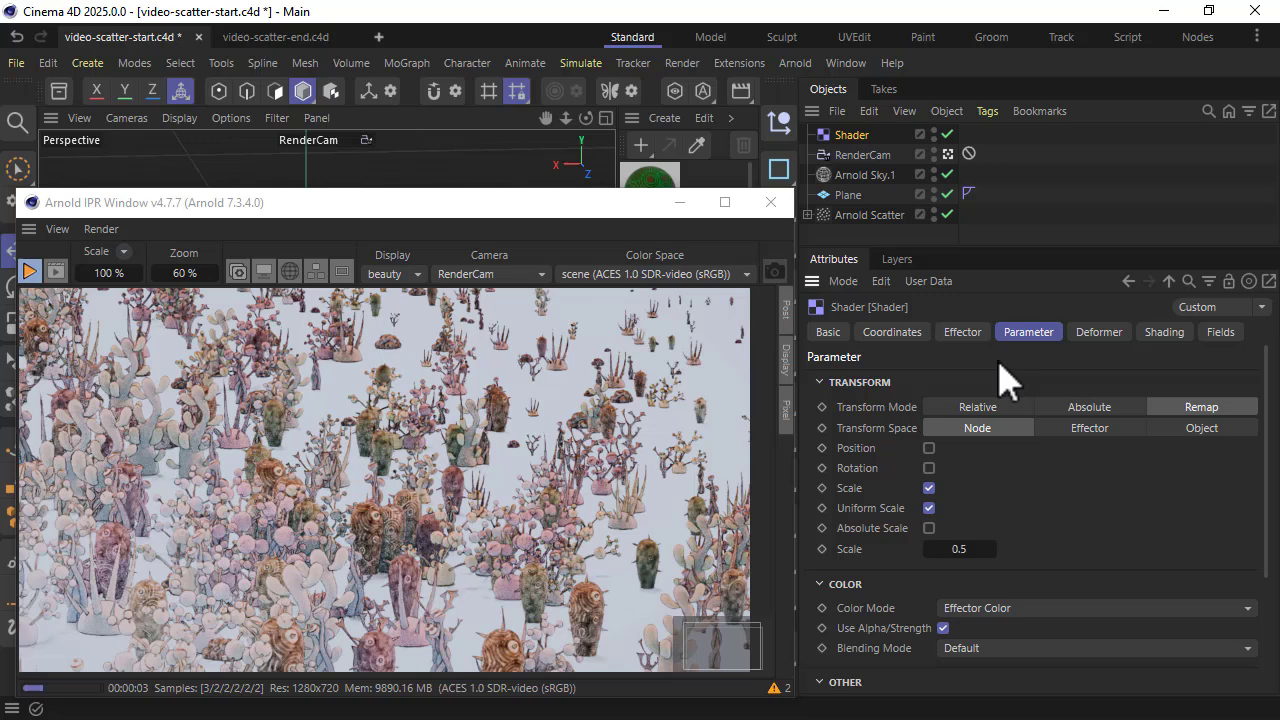
pyautogui.click(929, 468)
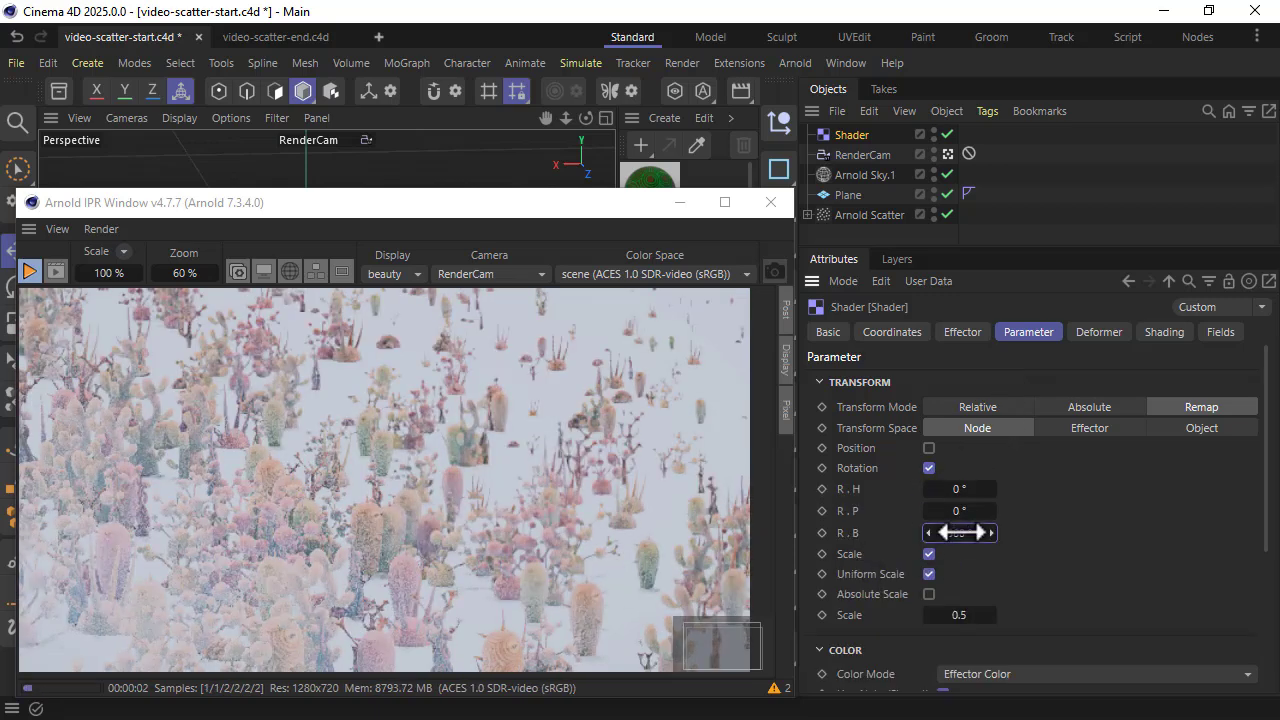
pyautogui.moveTo(958, 532); pyautogui.dragTo(934, 486)
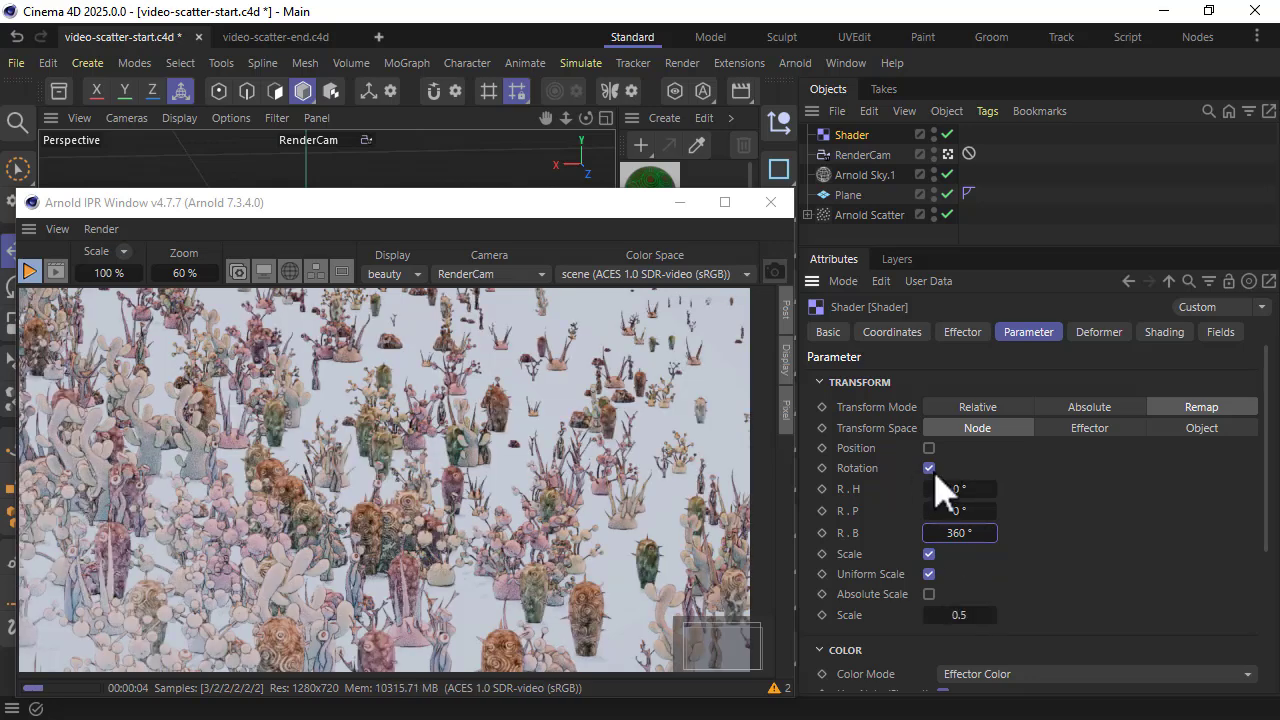
pyautogui.scroll(-5, 1118, 500)
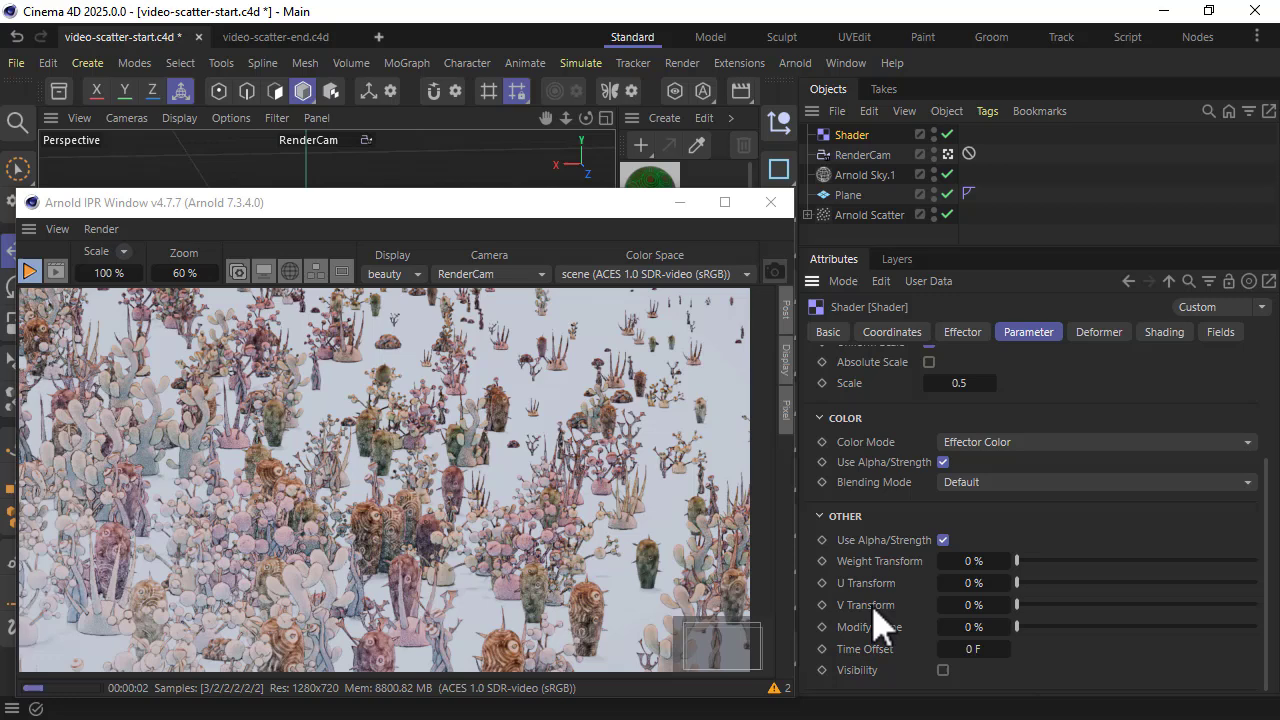
pyautogui.moveTo(1026, 626); pyautogui.dragTo(1262, 626)
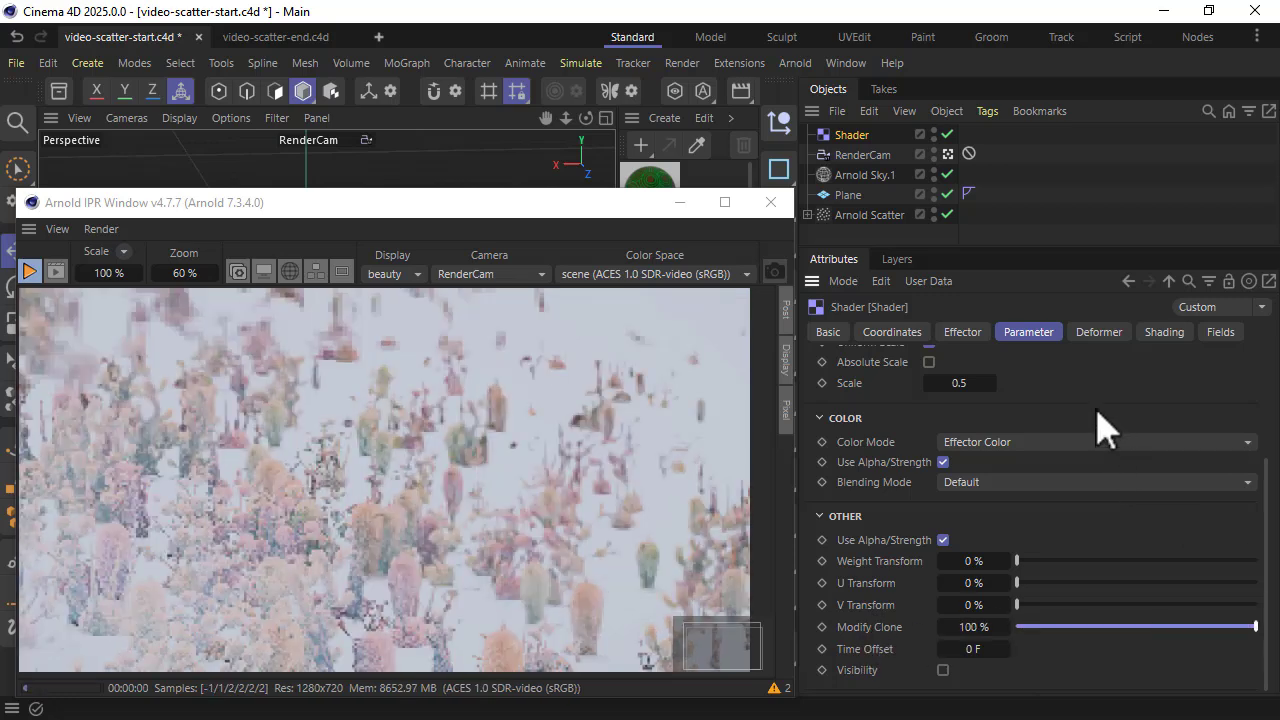
# - Set the Arnold Scatter's Instances shape order to effectors
pyautogui.click(850, 215)
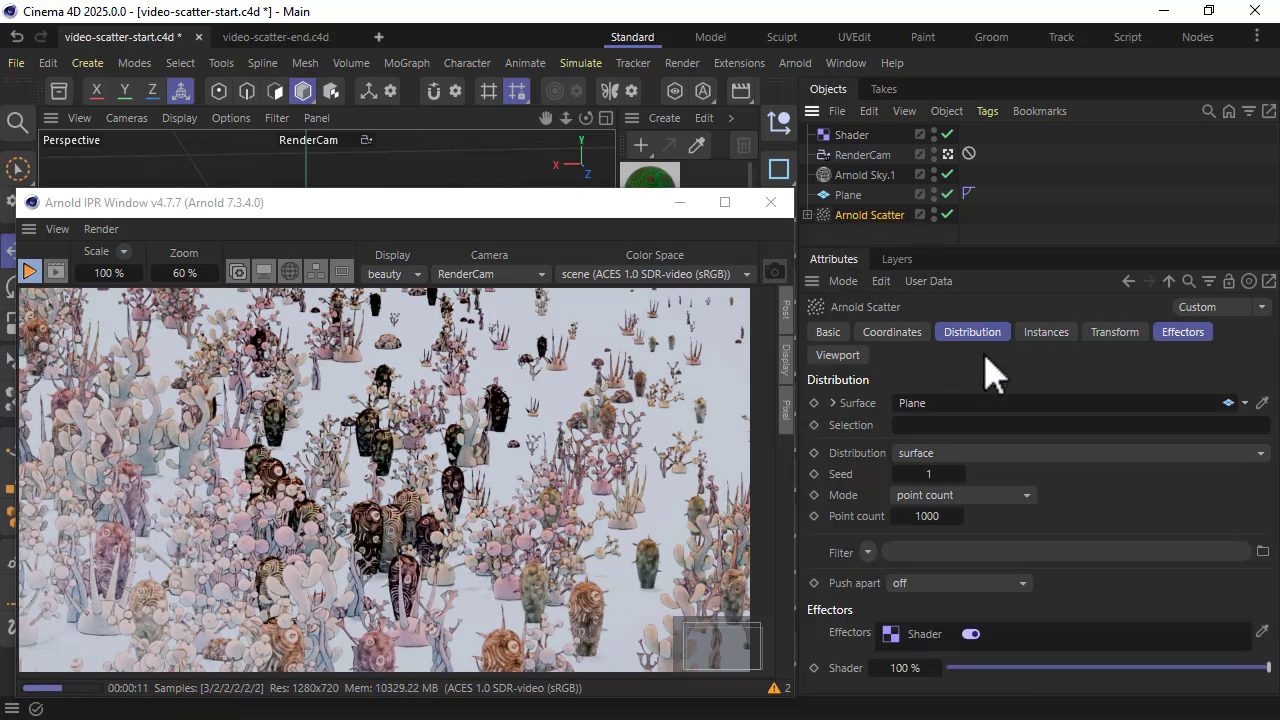
pyautogui.click(1025, 332)
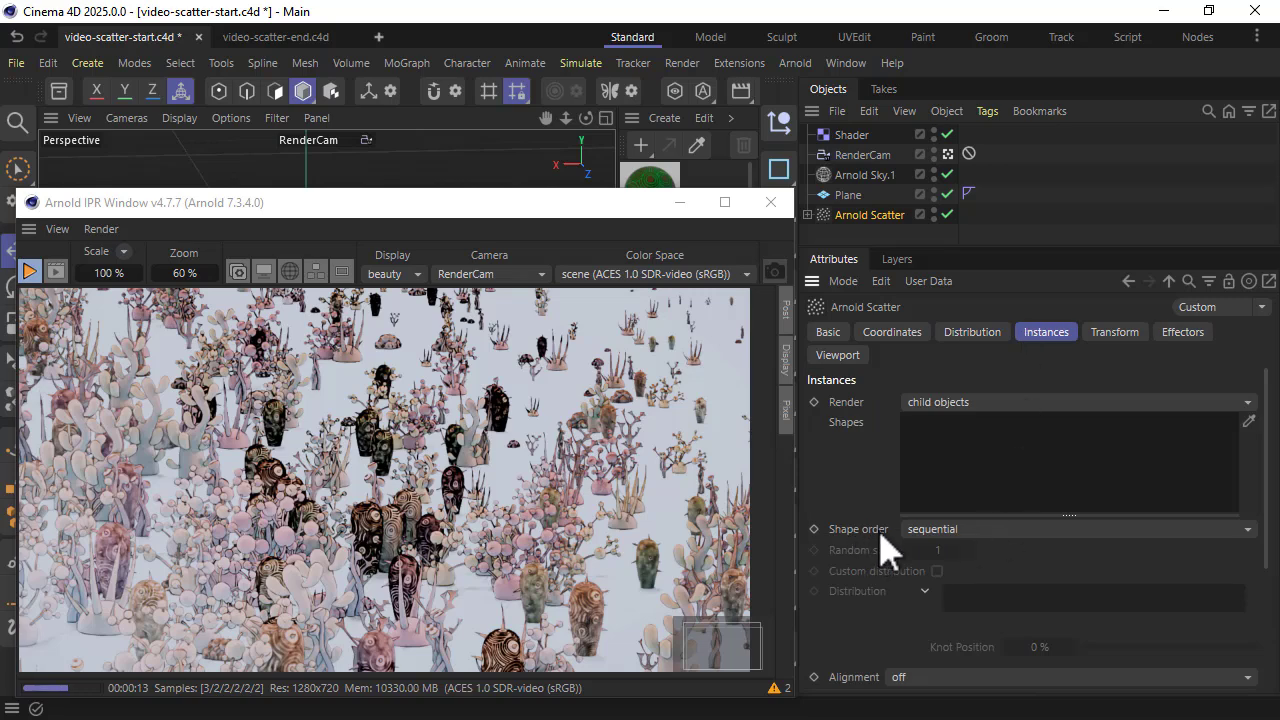
pyautogui.click(920, 530)
pyautogui.click(962, 643)
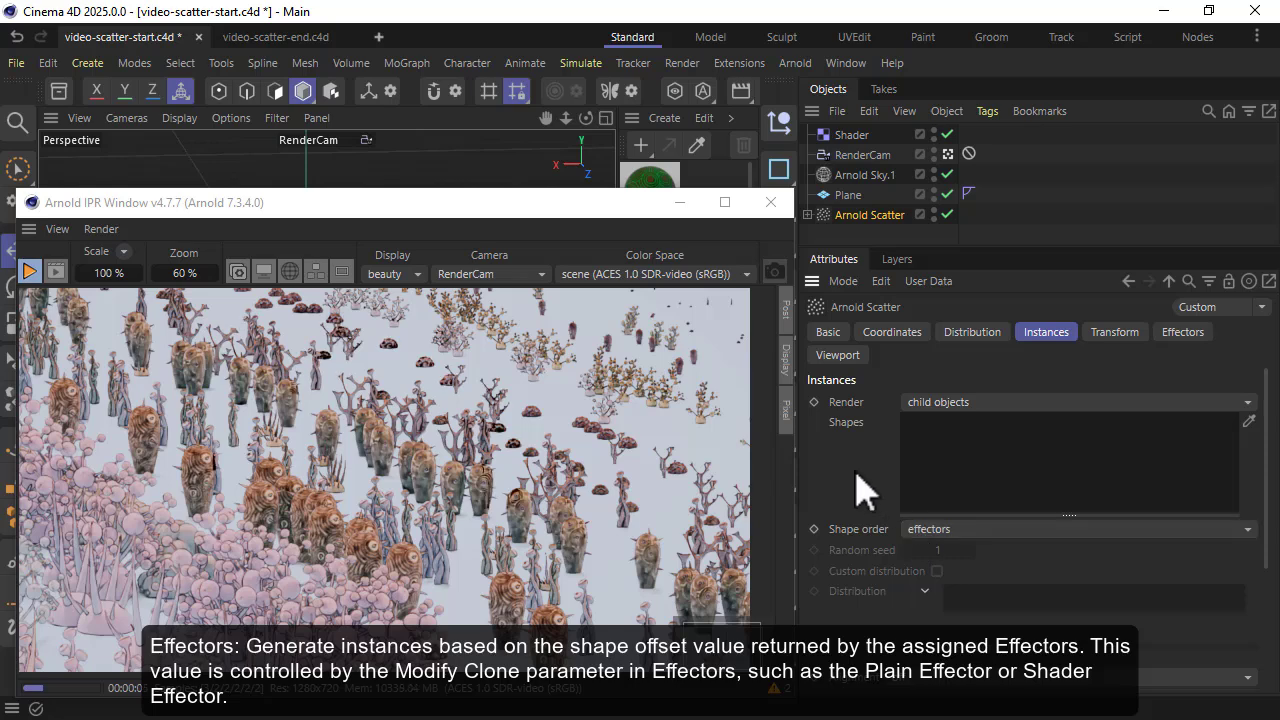
# - Load the hue-saturation colour image as the Shader effector's shader, without copying it into the project
pyautogui.press('v')
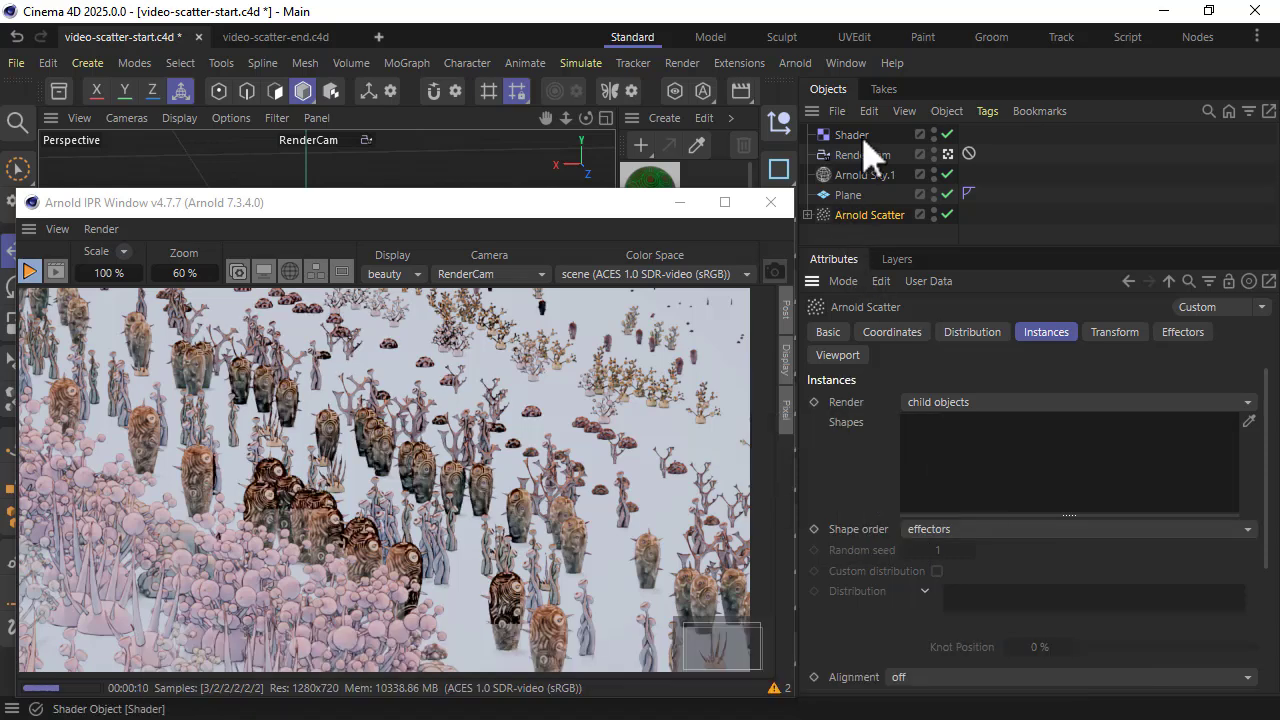
pyautogui.click(852, 136)
pyautogui.click(1160, 333)
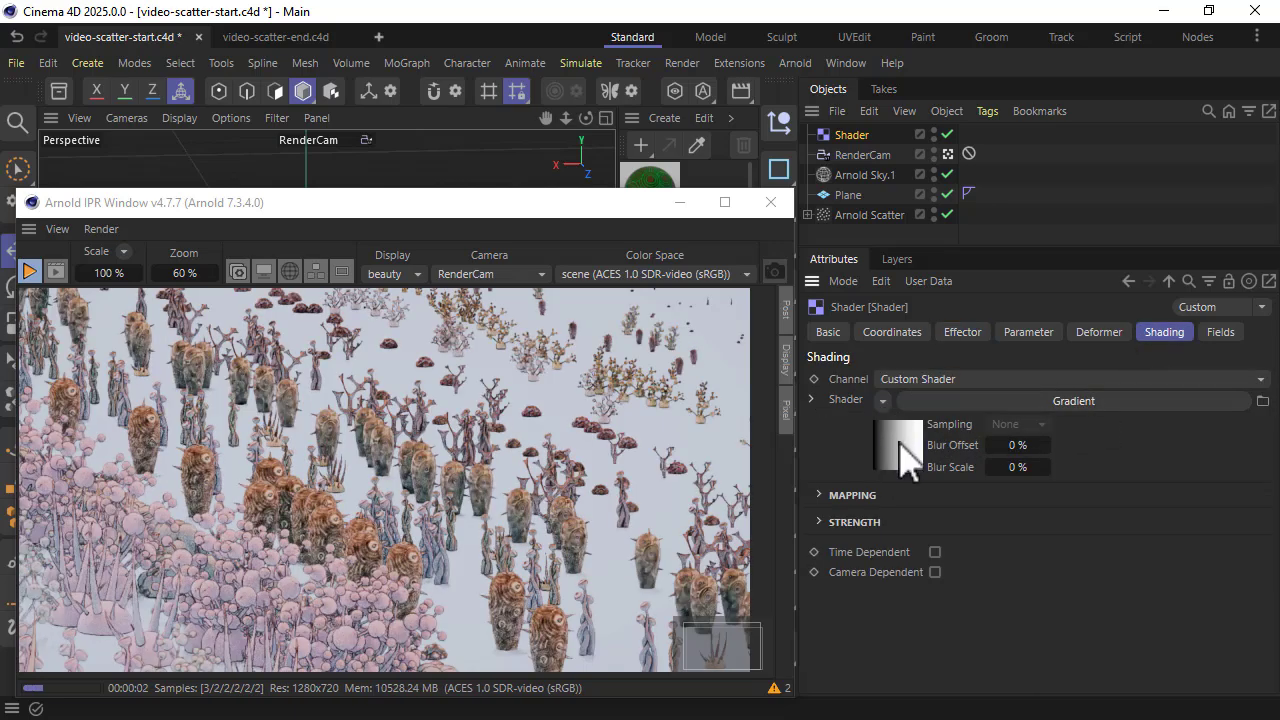
pyautogui.click(884, 401)
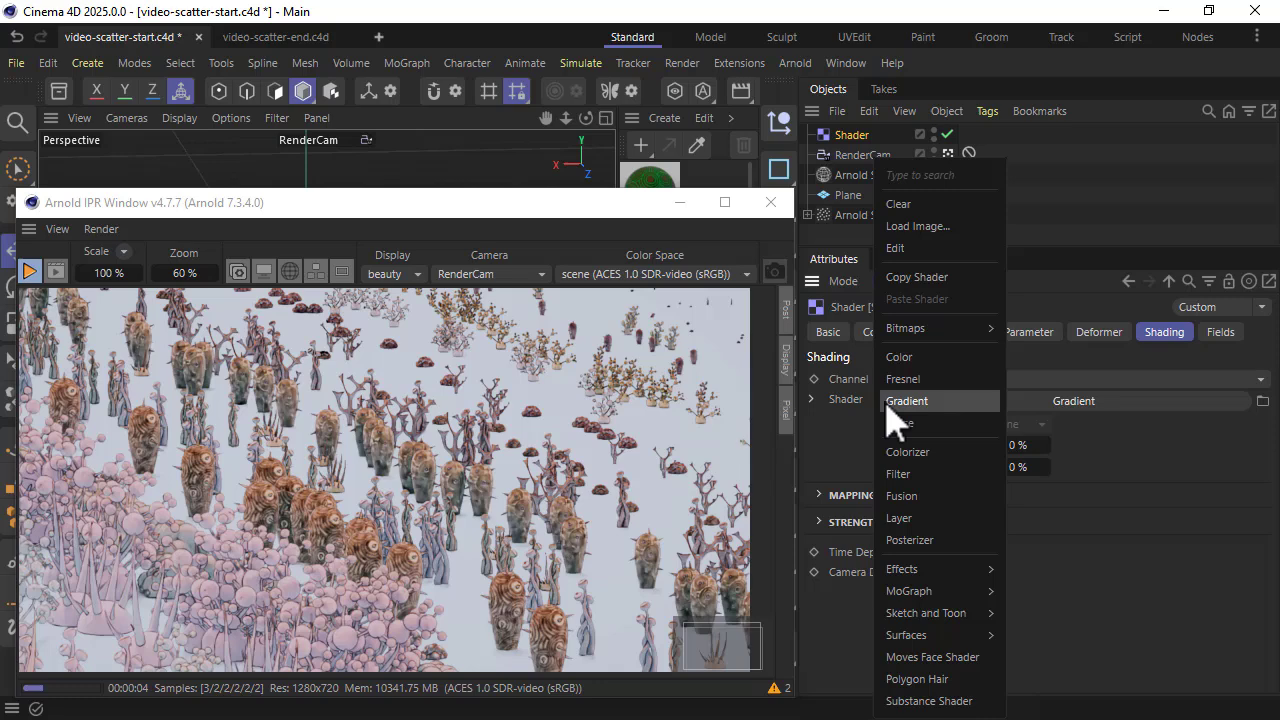
pyautogui.click(905, 423)
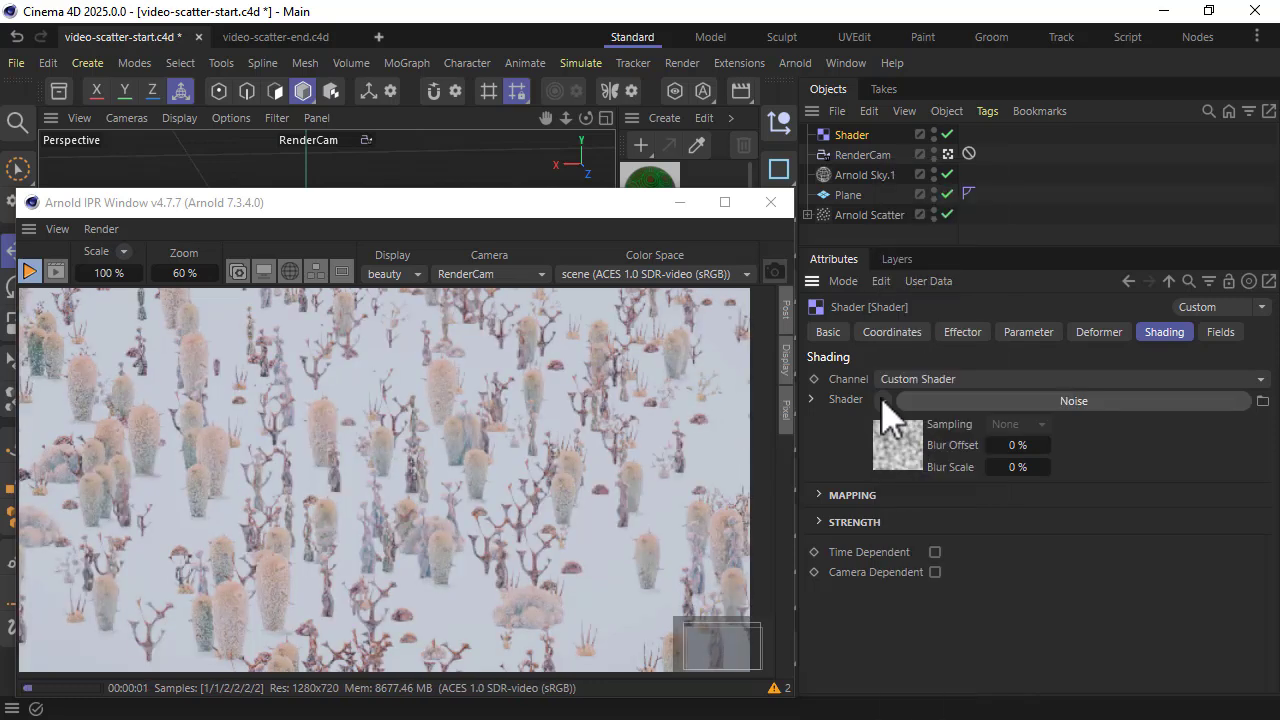
pyautogui.click(884, 400)
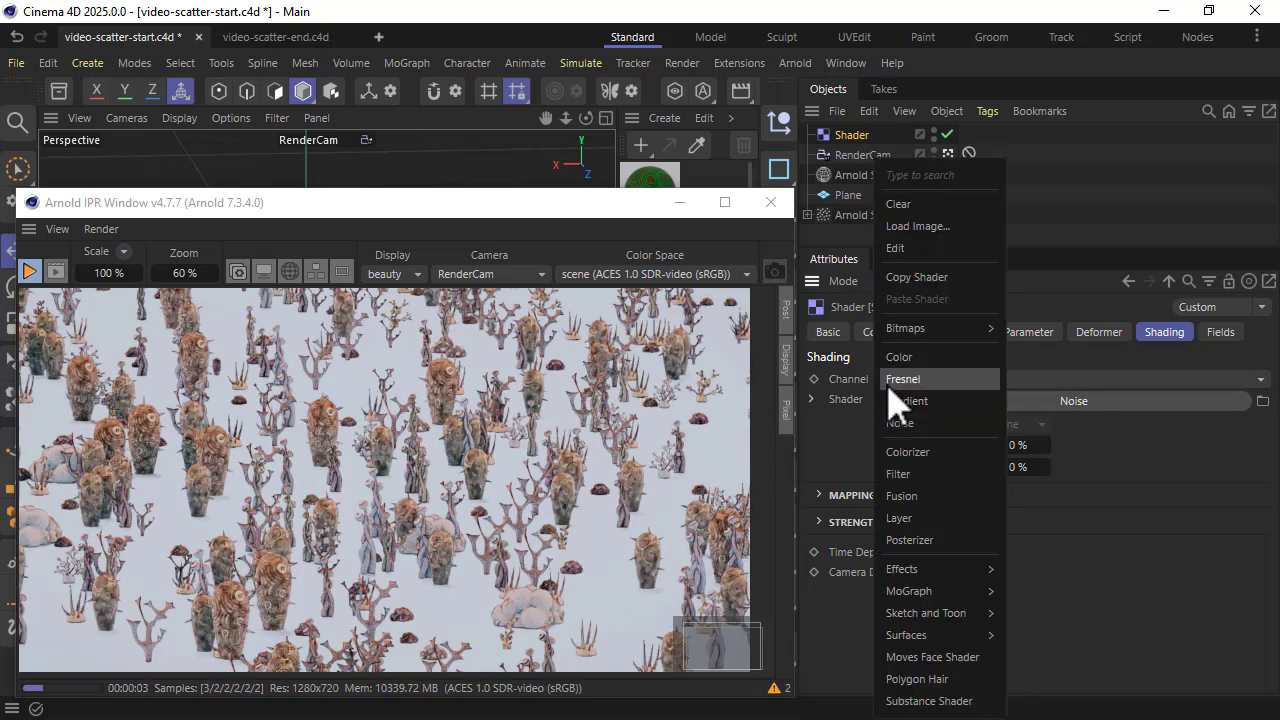
pyautogui.click(935, 228)
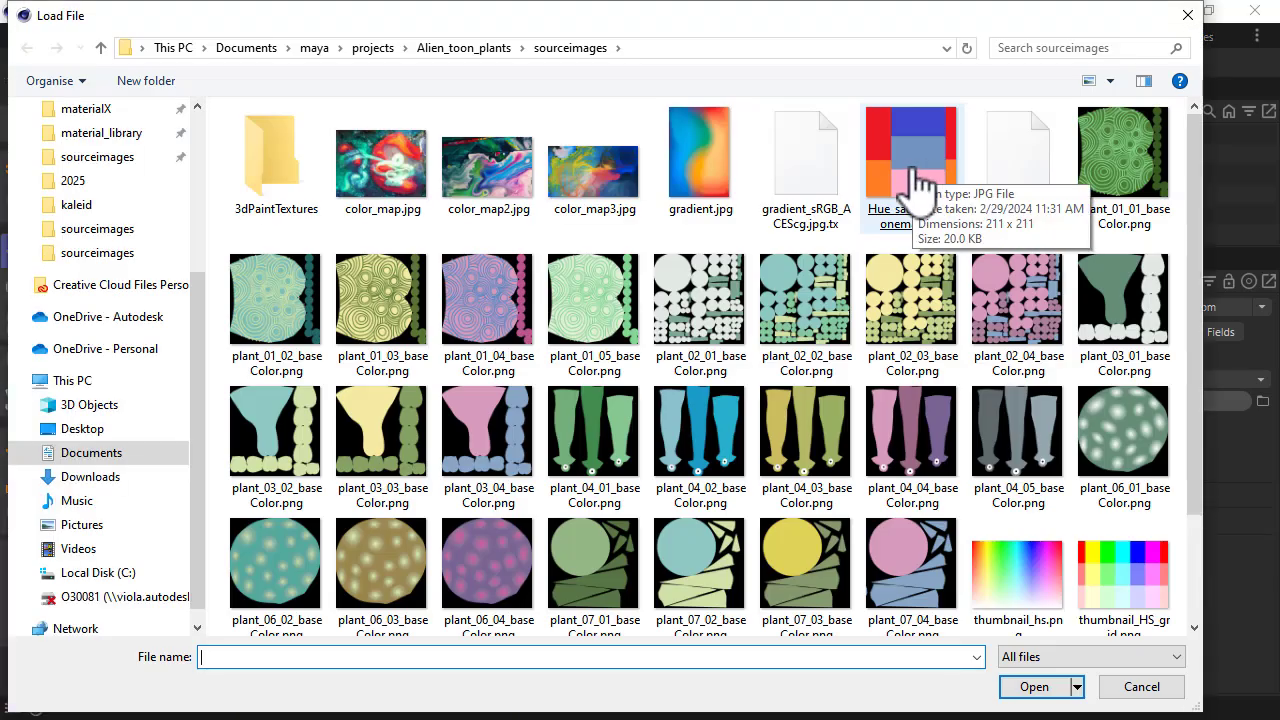
pyautogui.doubleClick(912, 180)
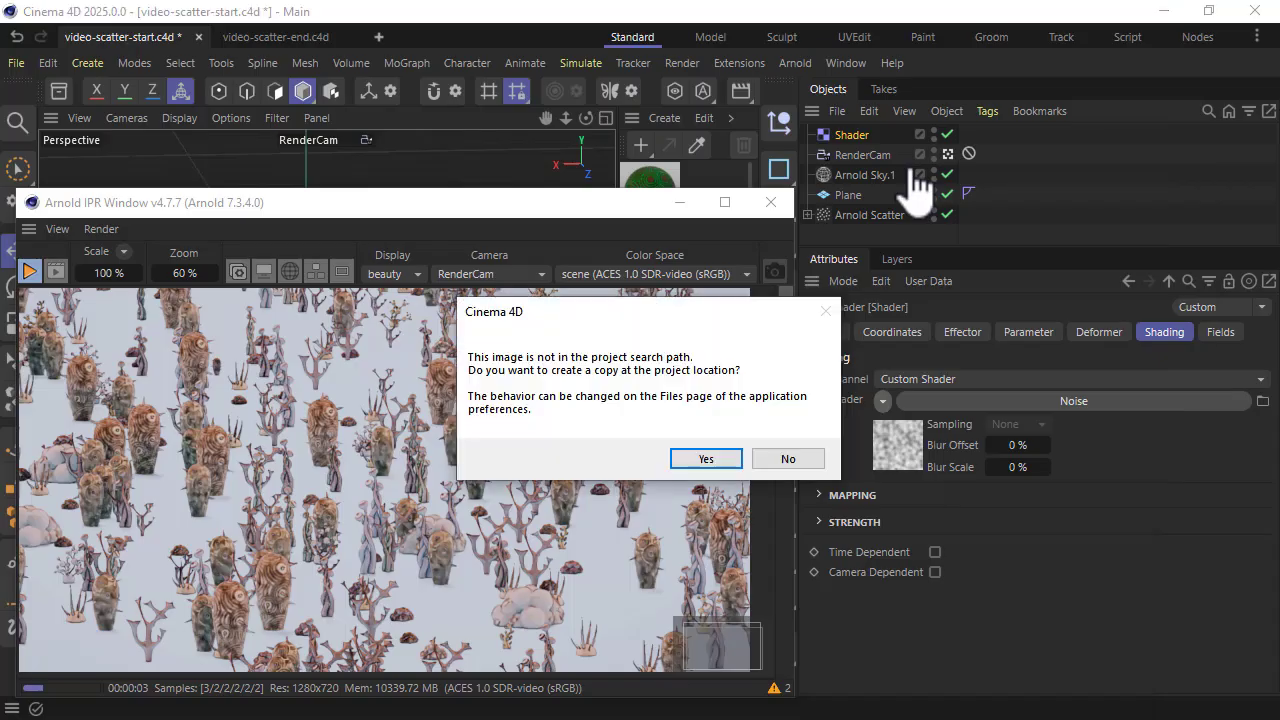
pyautogui.click(765, 458)
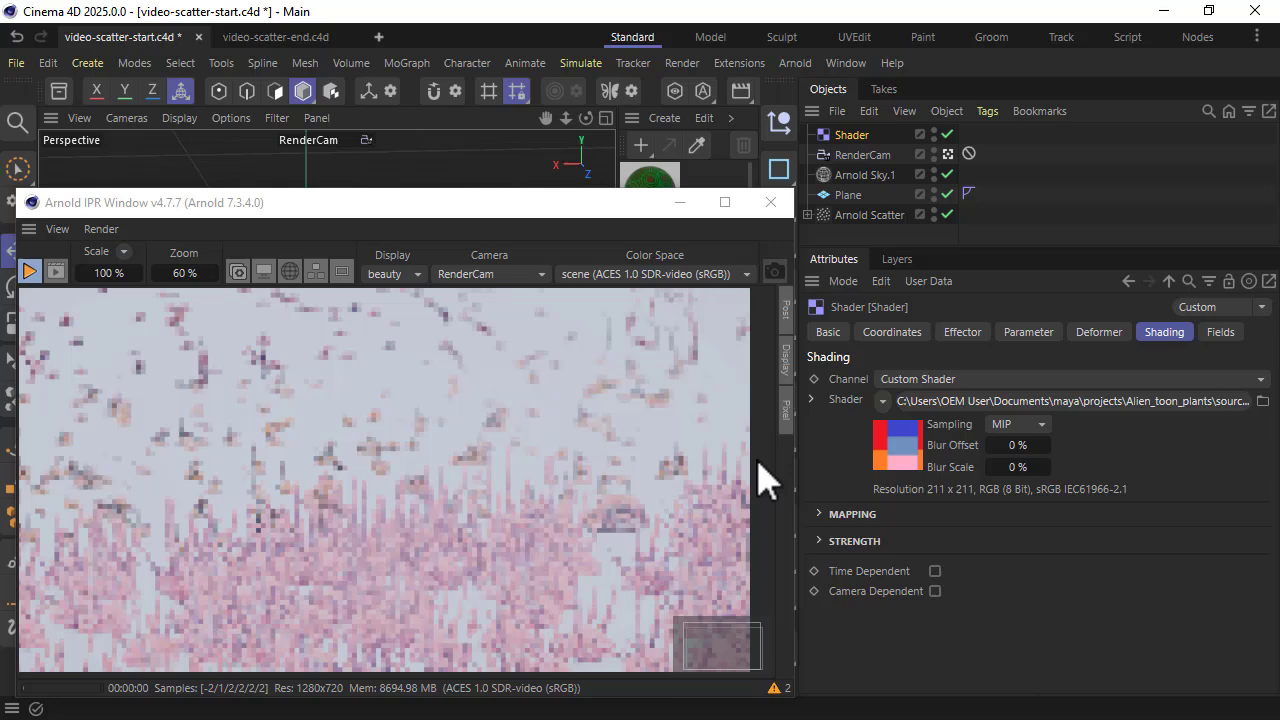
# - Raise the Arnold Scatter's Distribution point count from 1000 to 8000
pyautogui.click(865, 214)
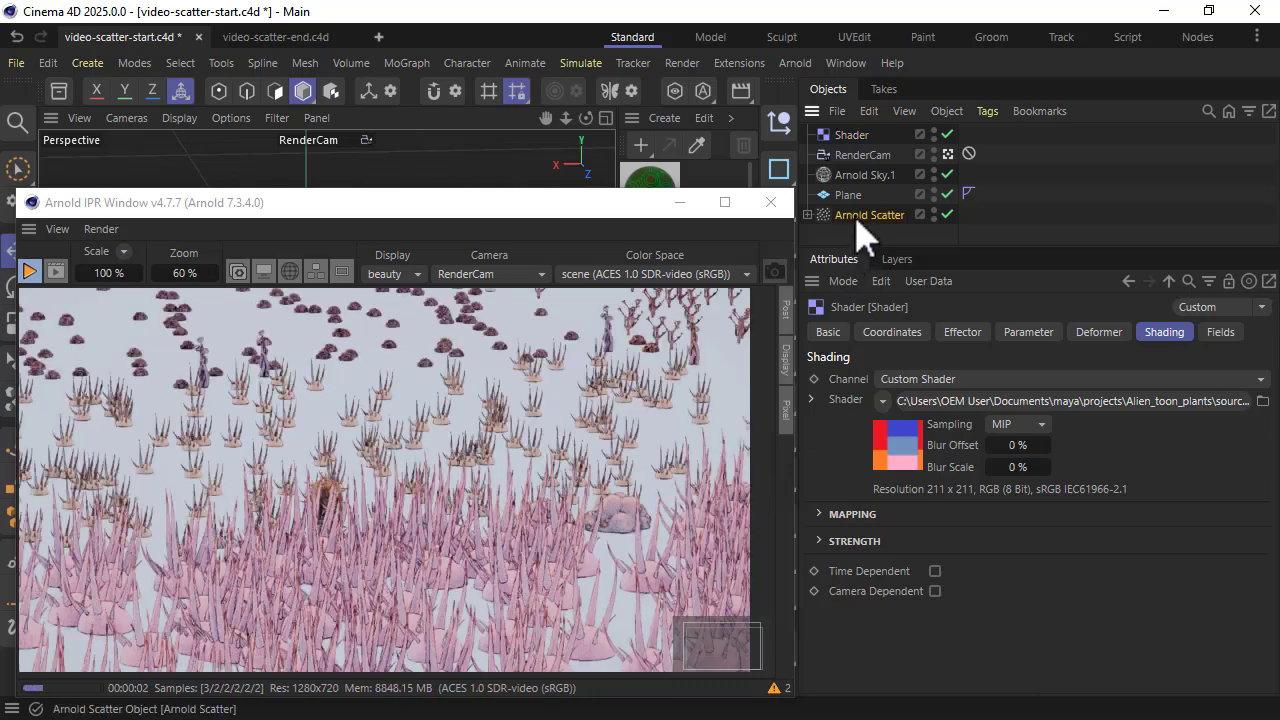
pyautogui.click(966, 332)
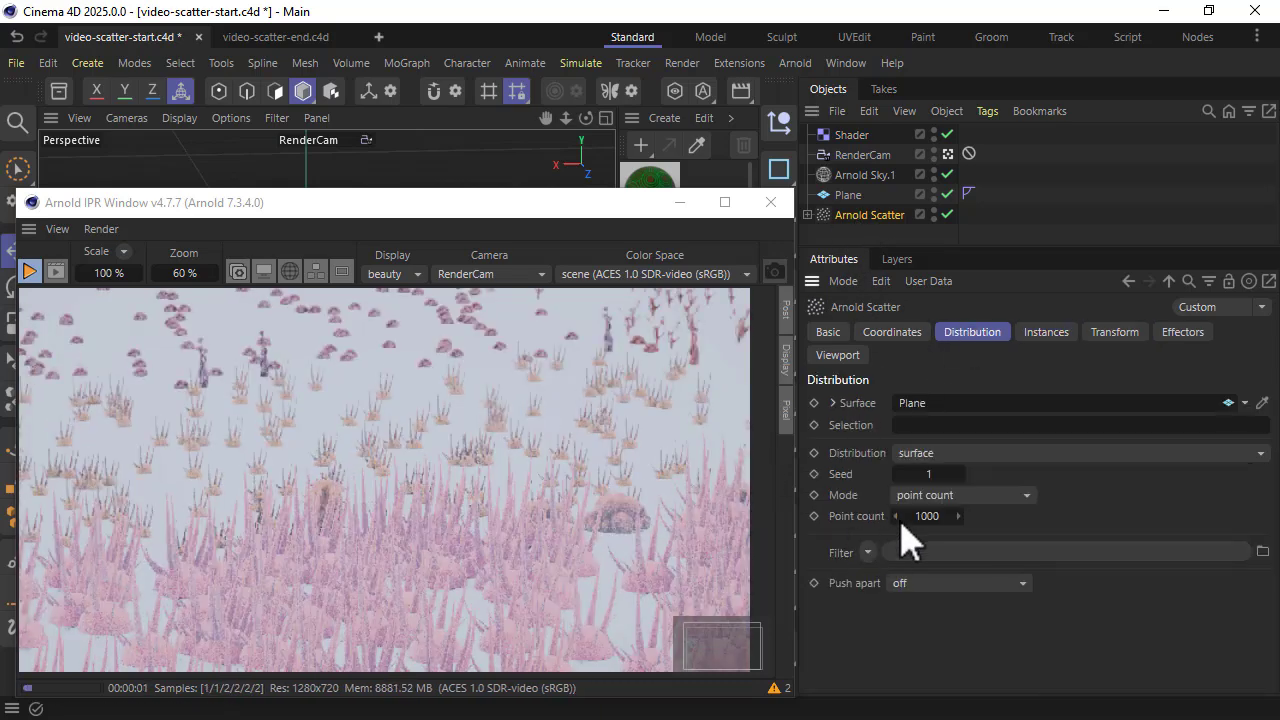
pyautogui.moveTo(922, 514); pyautogui.dragTo(922, 517)
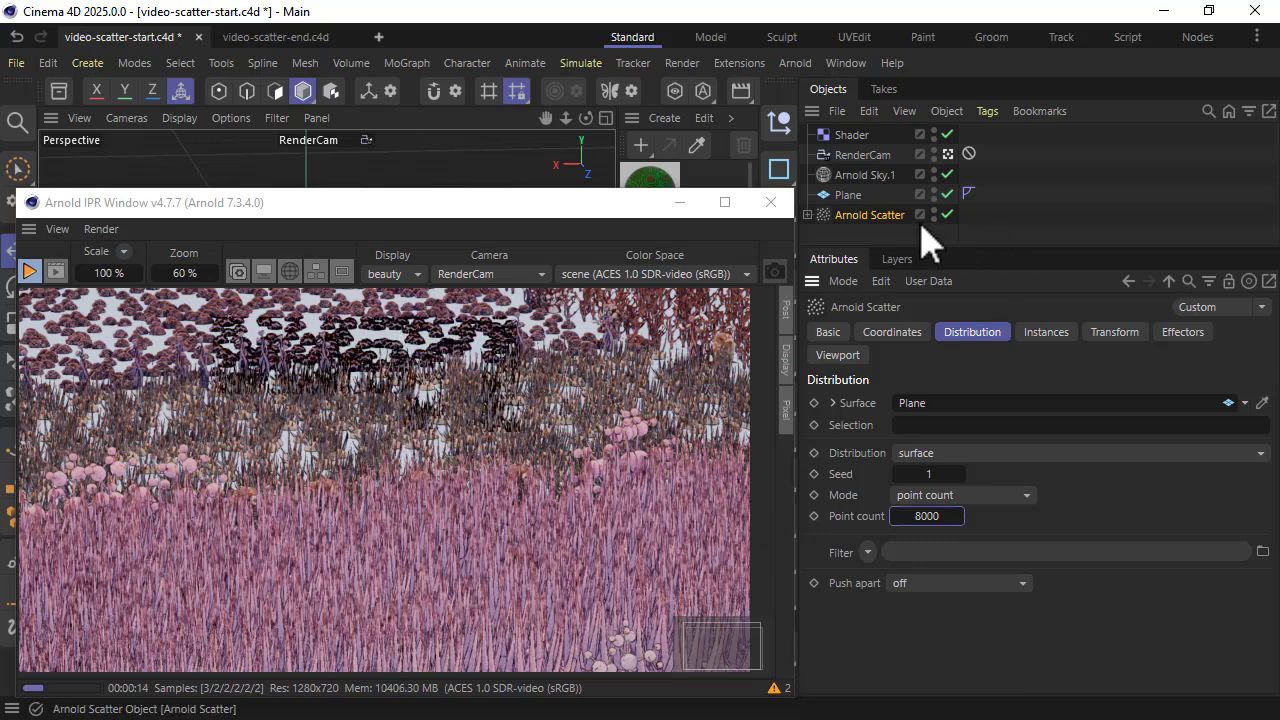
# - Swap the Shader effector's image for a 3284 x 2472 colour map copied into the project
pyautogui.click(856, 138)
pyautogui.click(1263, 400)
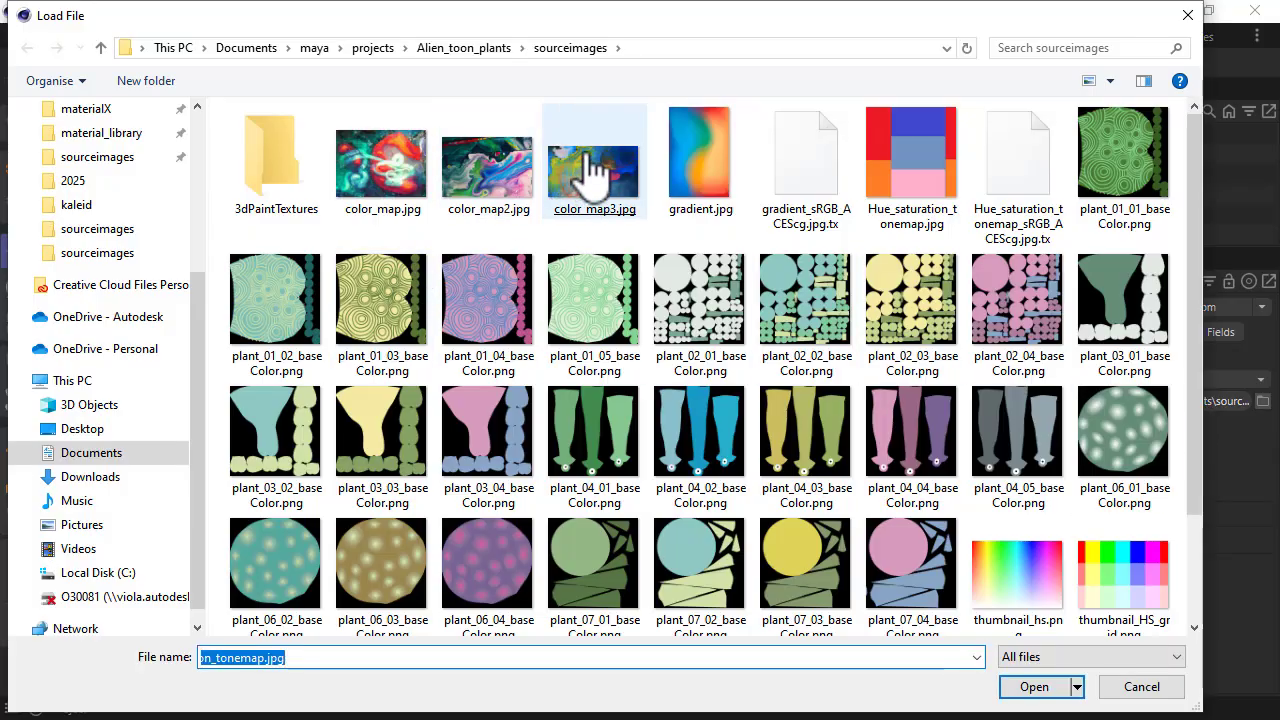
pyautogui.doubleClick(457, 190)
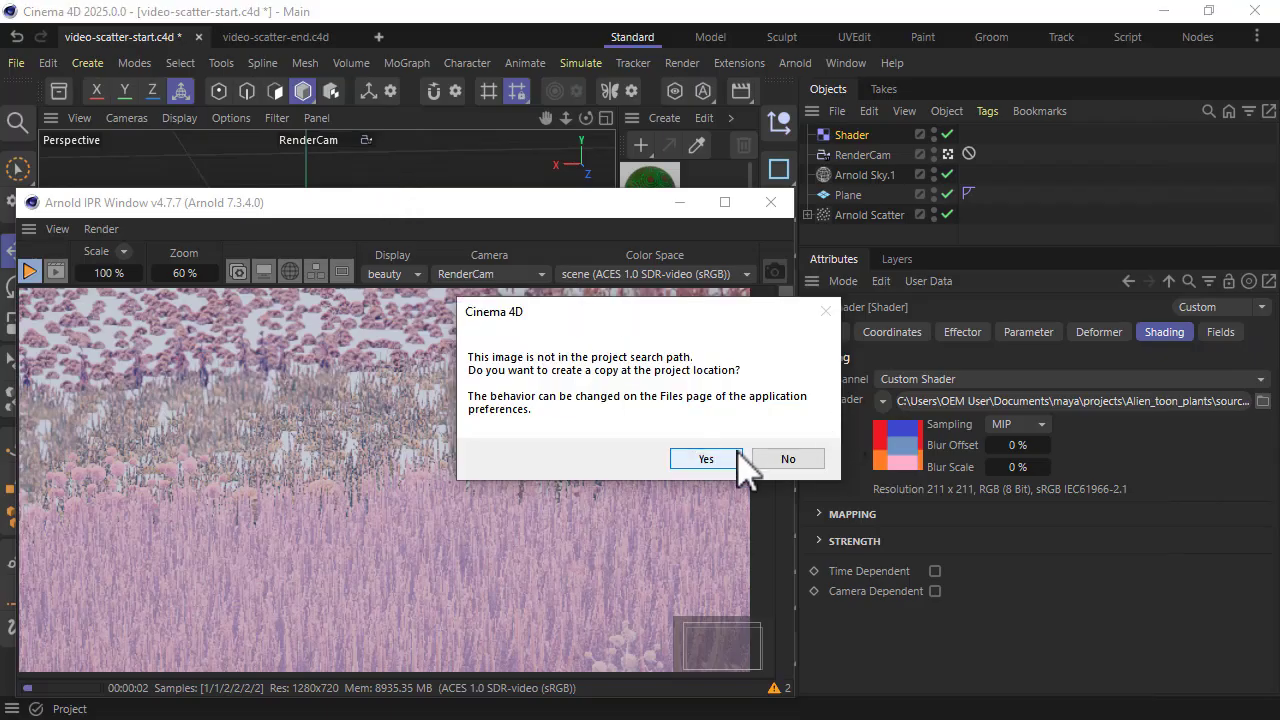
pyautogui.click(712, 458)
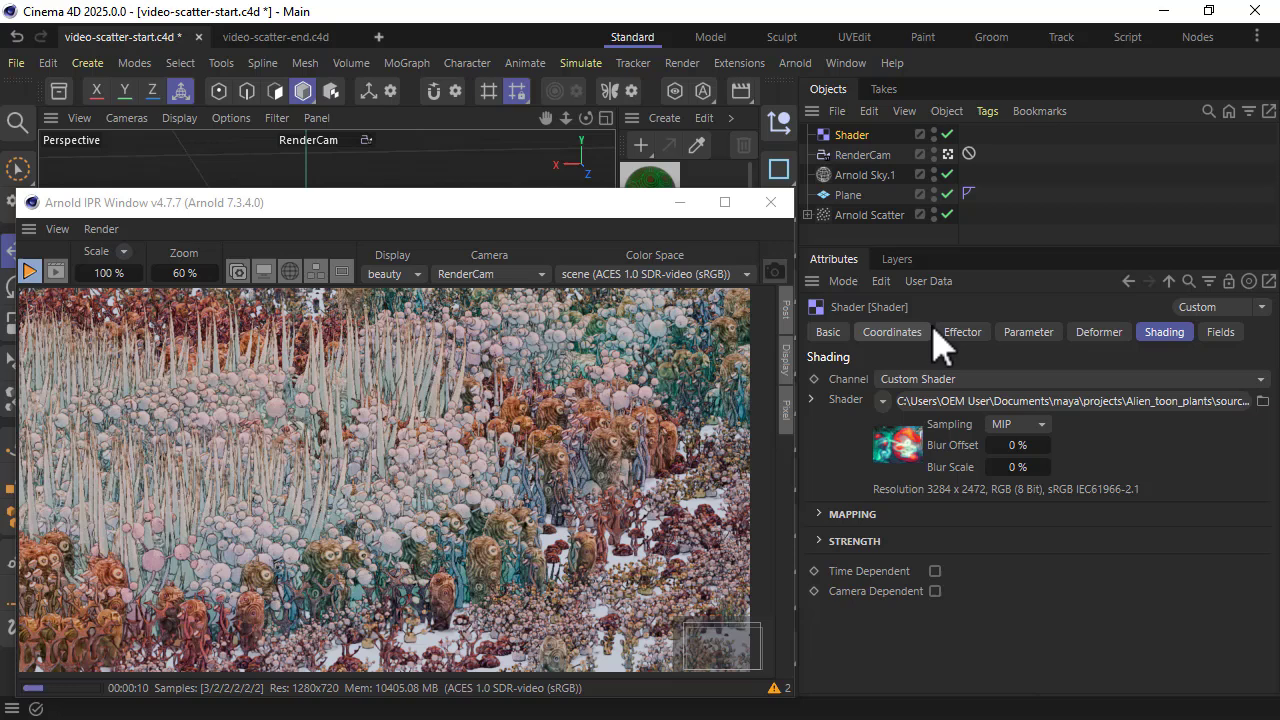
pyautogui.click(866, 215)
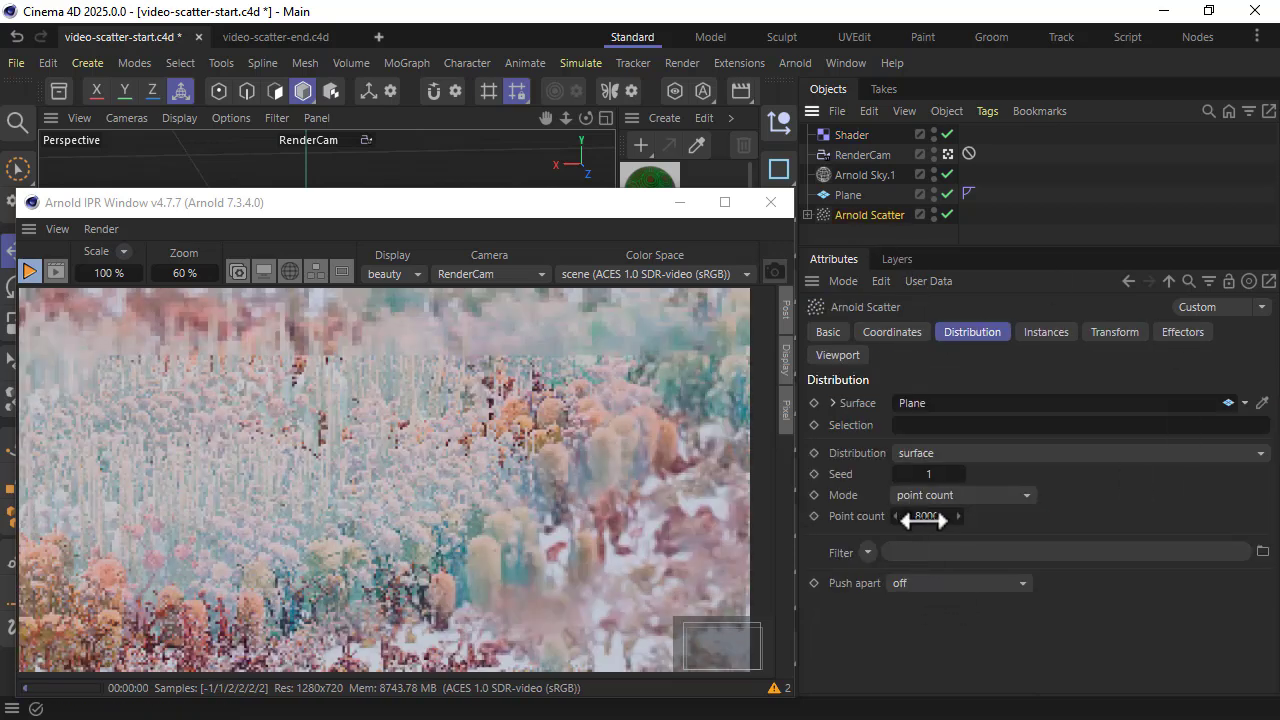
pyautogui.click(851, 136)
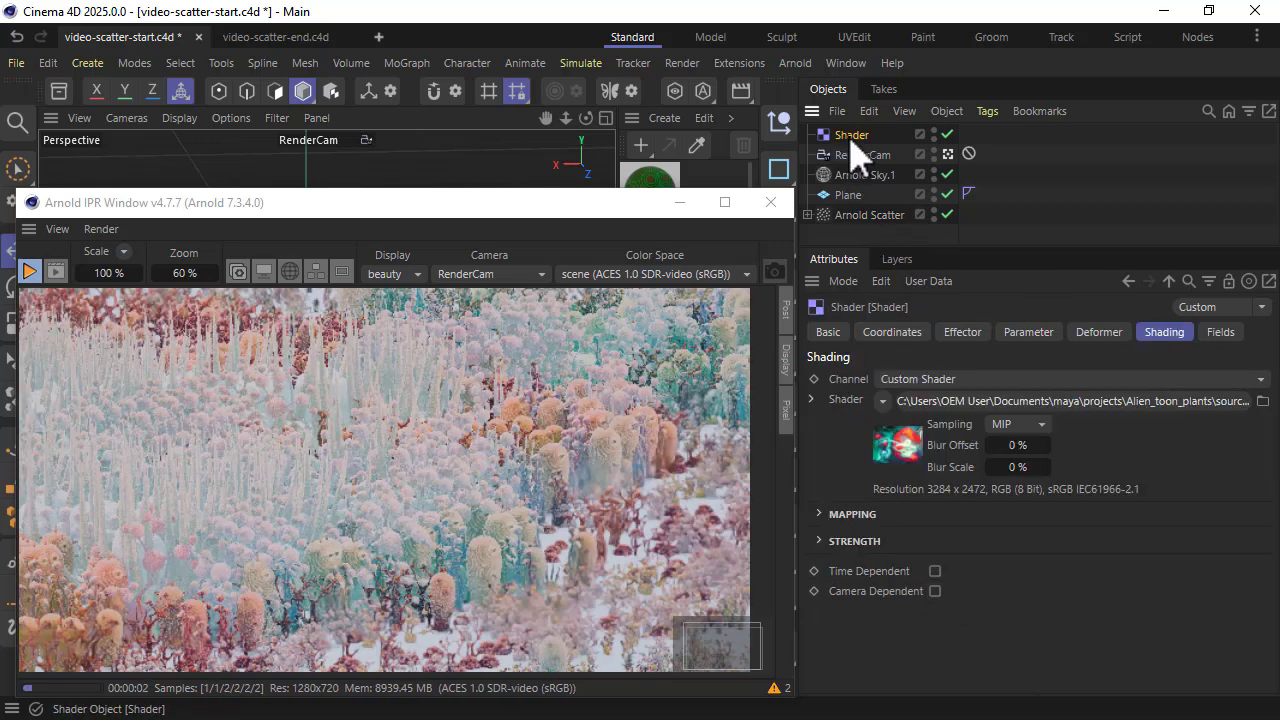
# - Scrub the Shader effector to 54% Minimum and 150% Maximum at 100% strength, then show its bitmap settings
pyautogui.click(1030, 332)
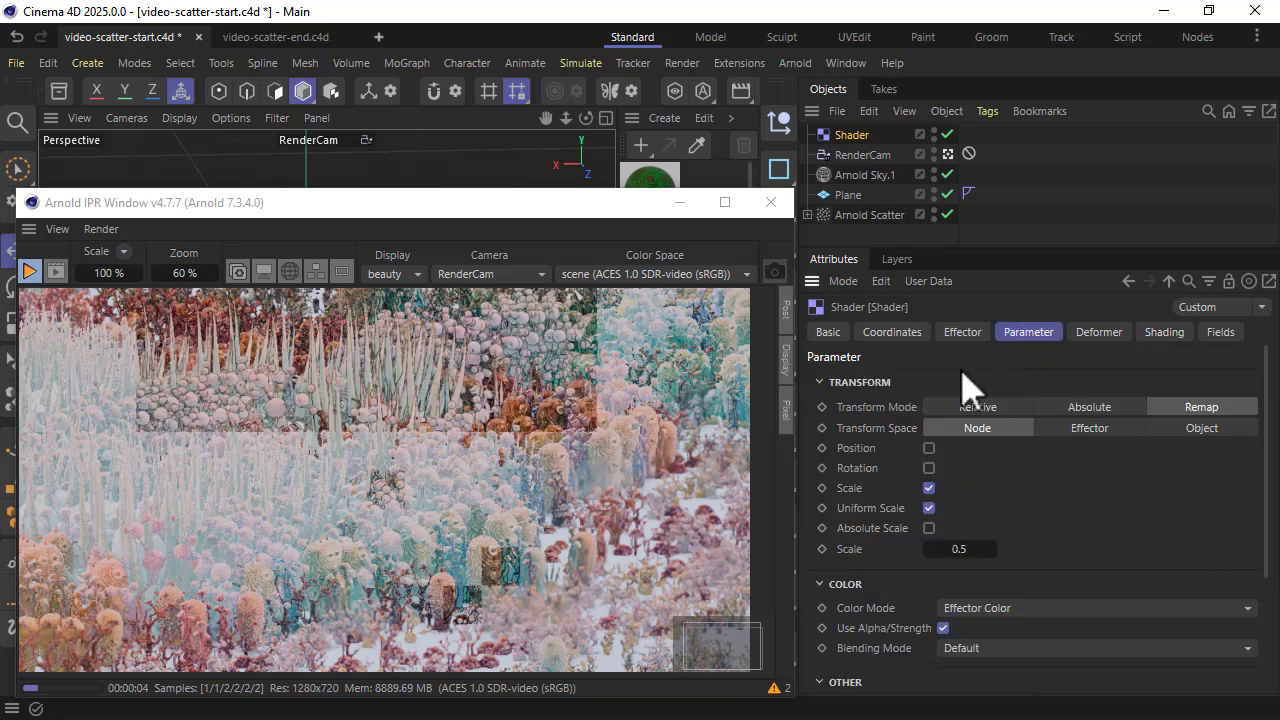
pyautogui.click(960, 335)
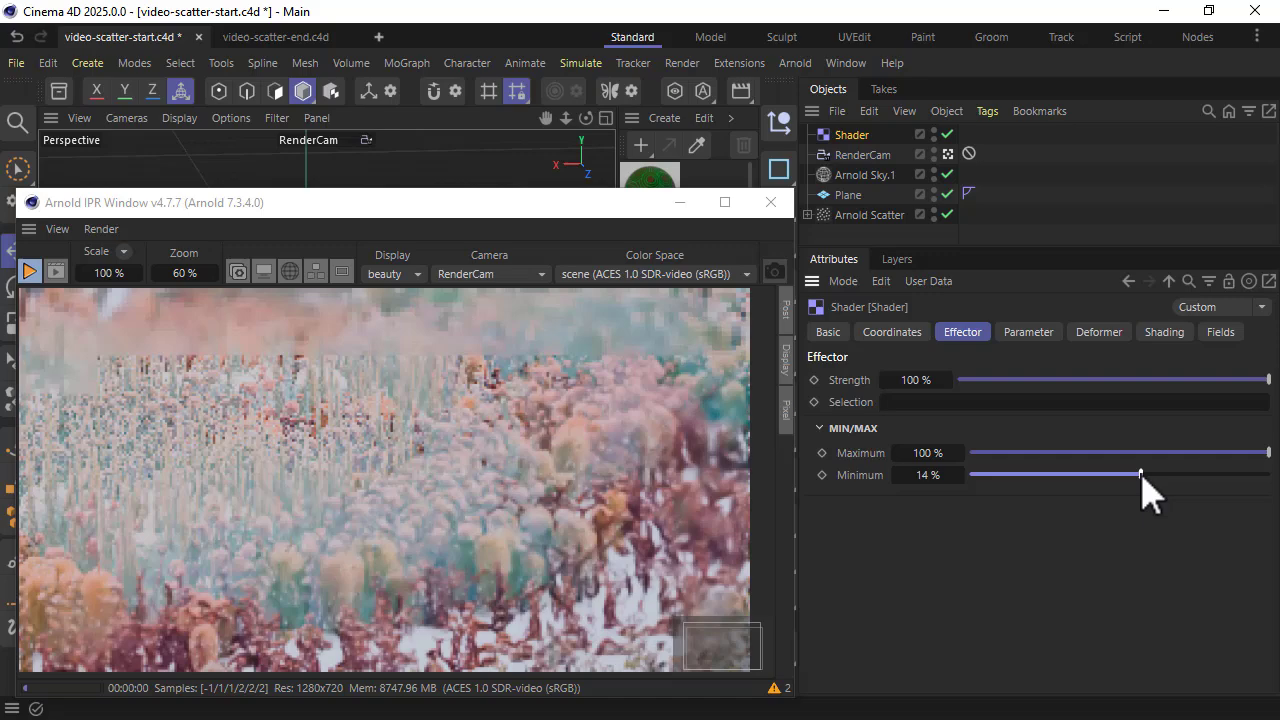
pyautogui.moveTo(1141, 474); pyautogui.dragTo(1184, 474)
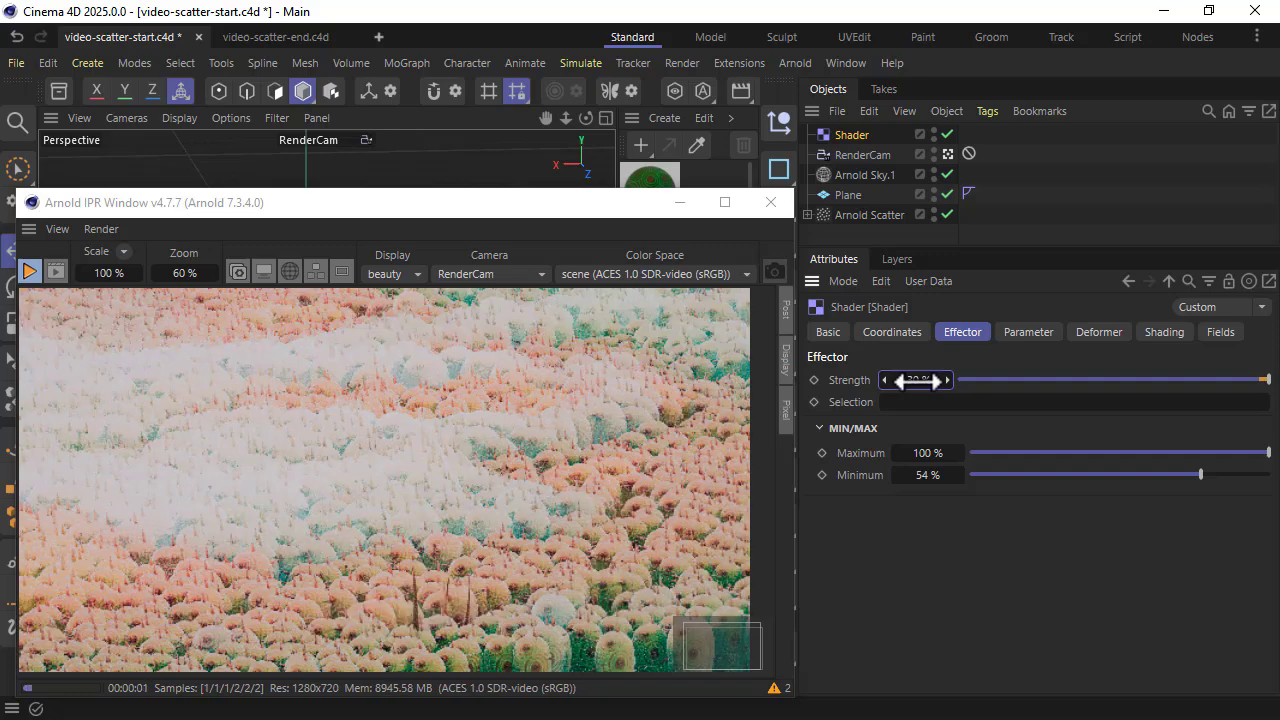
pyautogui.moveTo(918, 381); pyautogui.dragTo(910, 381)
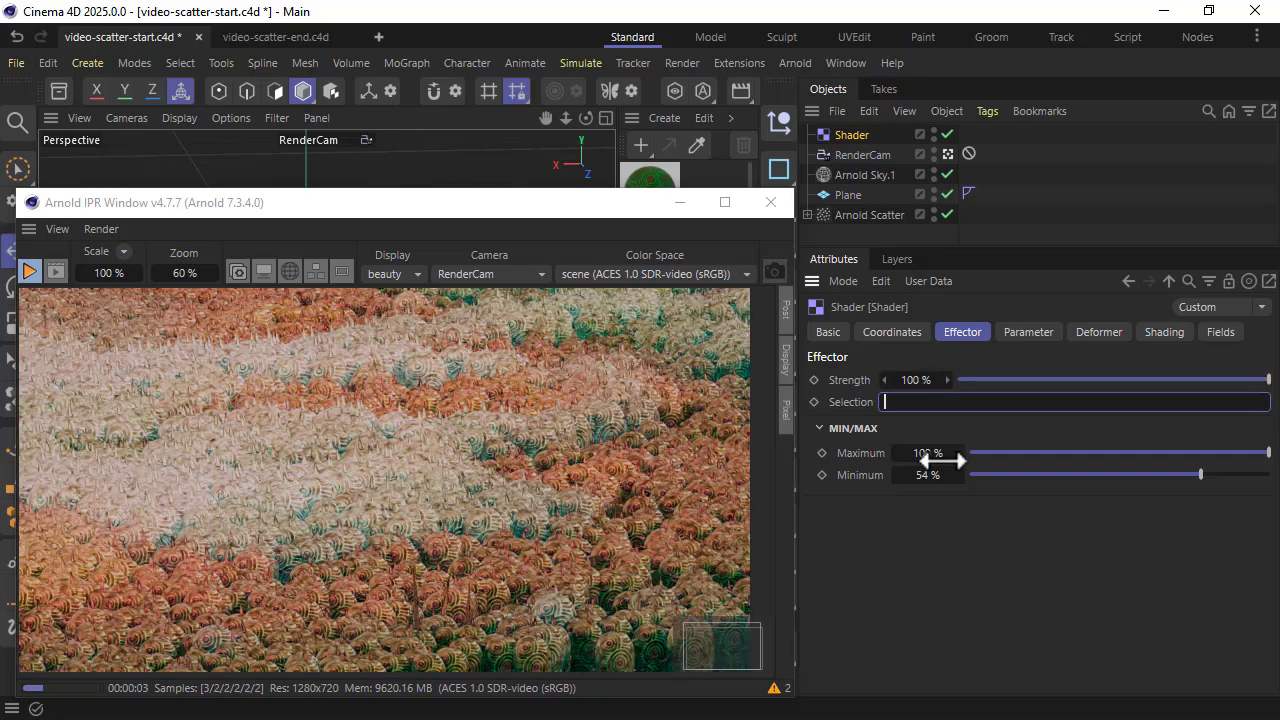
pyautogui.moveTo(928, 453); pyautogui.dragTo(935, 452)
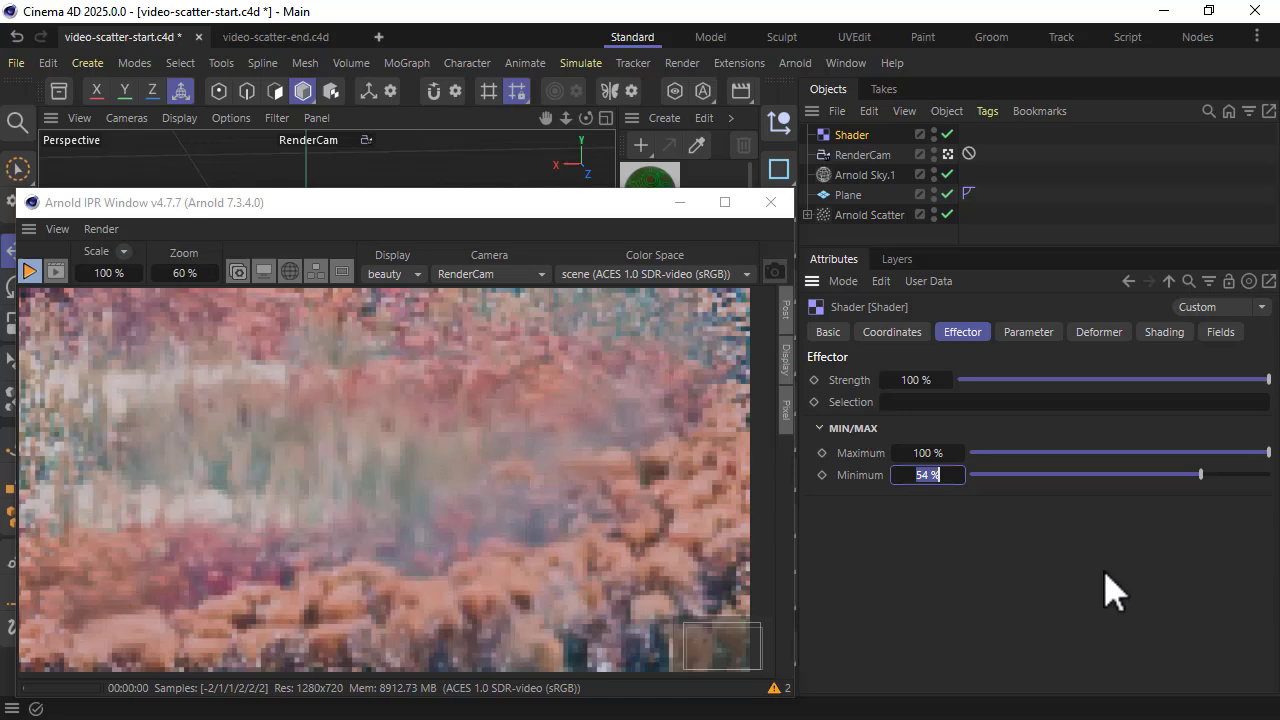
pyautogui.click(925, 456)
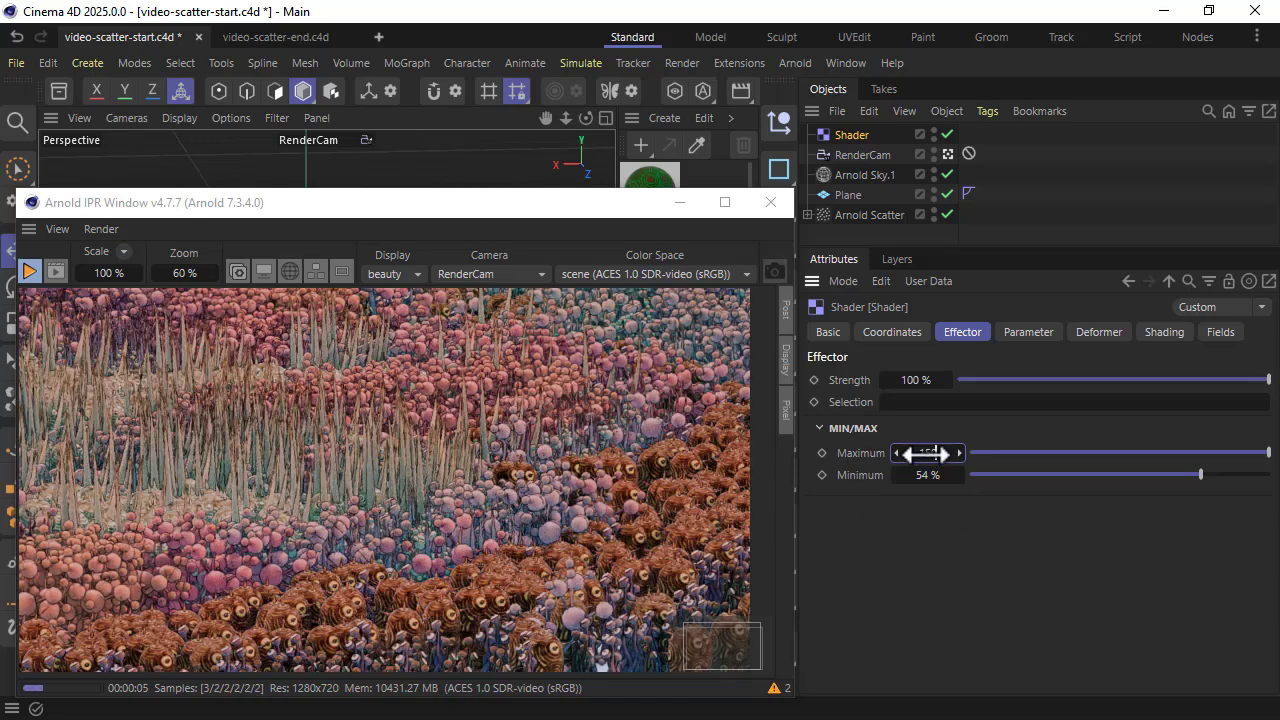
pyautogui.moveTo(925, 454); pyautogui.dragTo(925, 454)
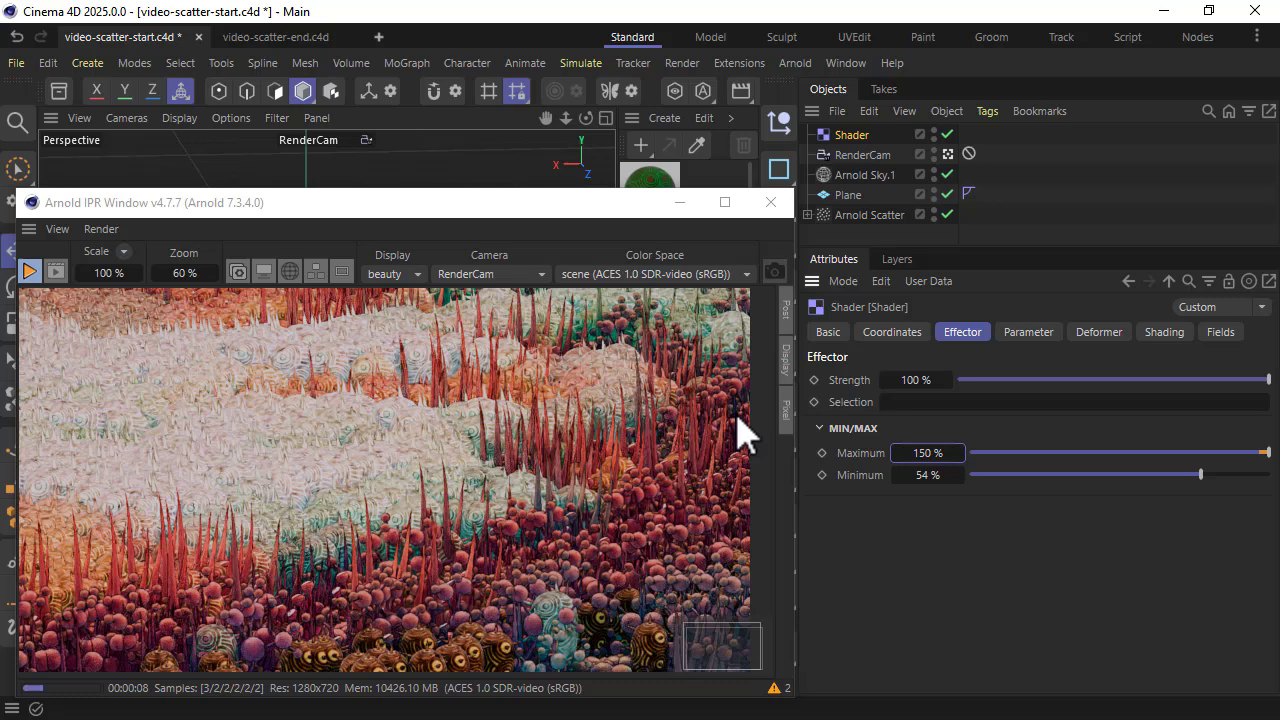
pyautogui.click(1164, 332)
pyautogui.click(905, 444)
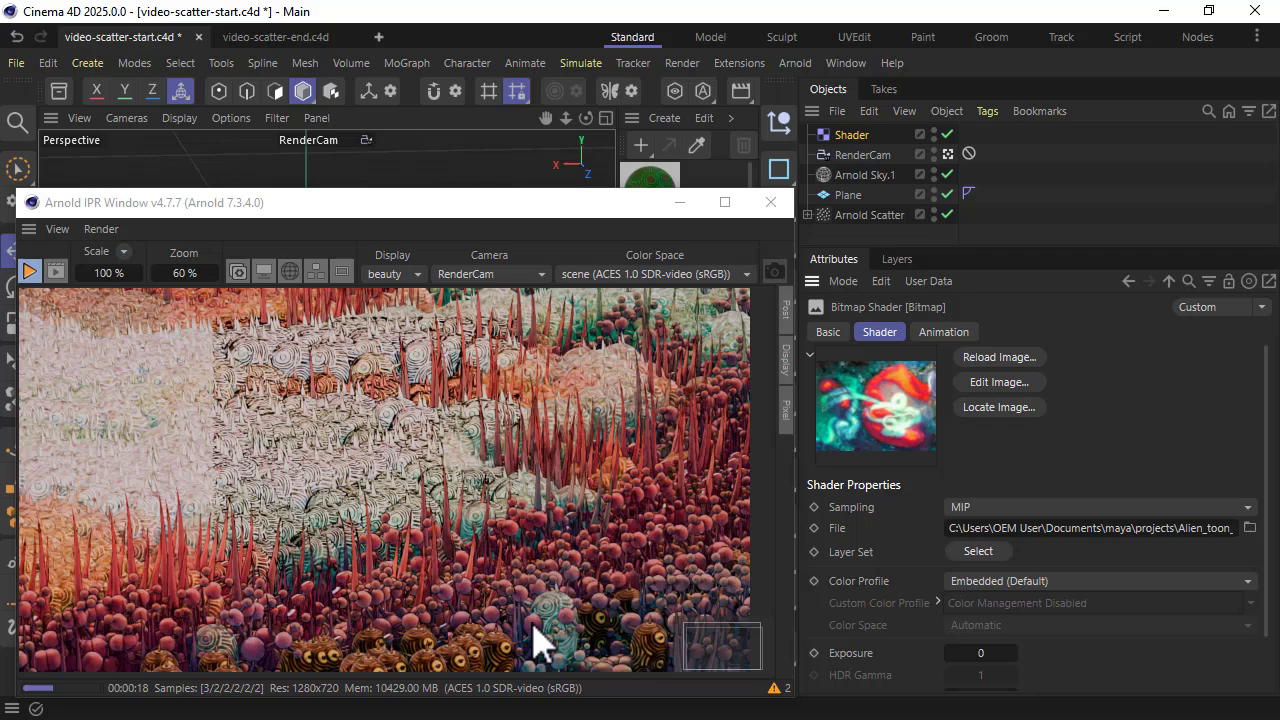
# - Switch the Arnold Scatter's shape order to sequential, then random, checking its child plant objects
pyautogui.click(858, 218)
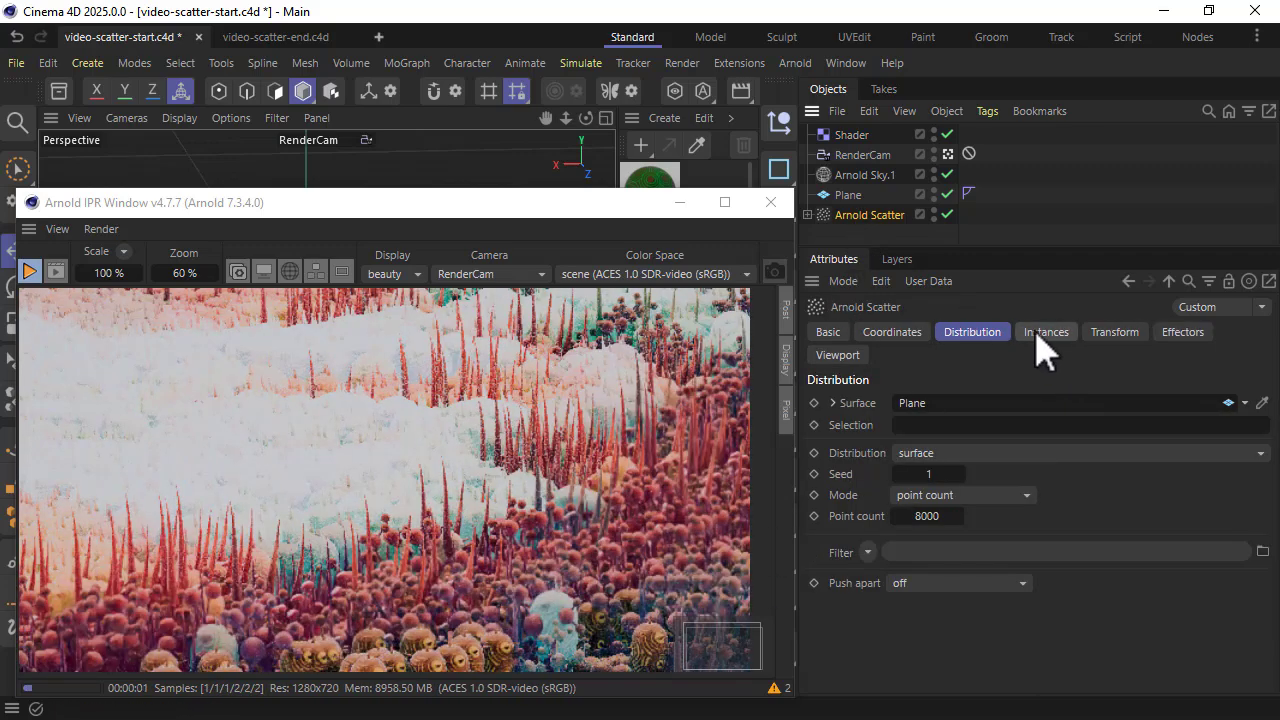
pyautogui.click(1042, 333)
pyautogui.click(930, 531)
pyautogui.click(956, 556)
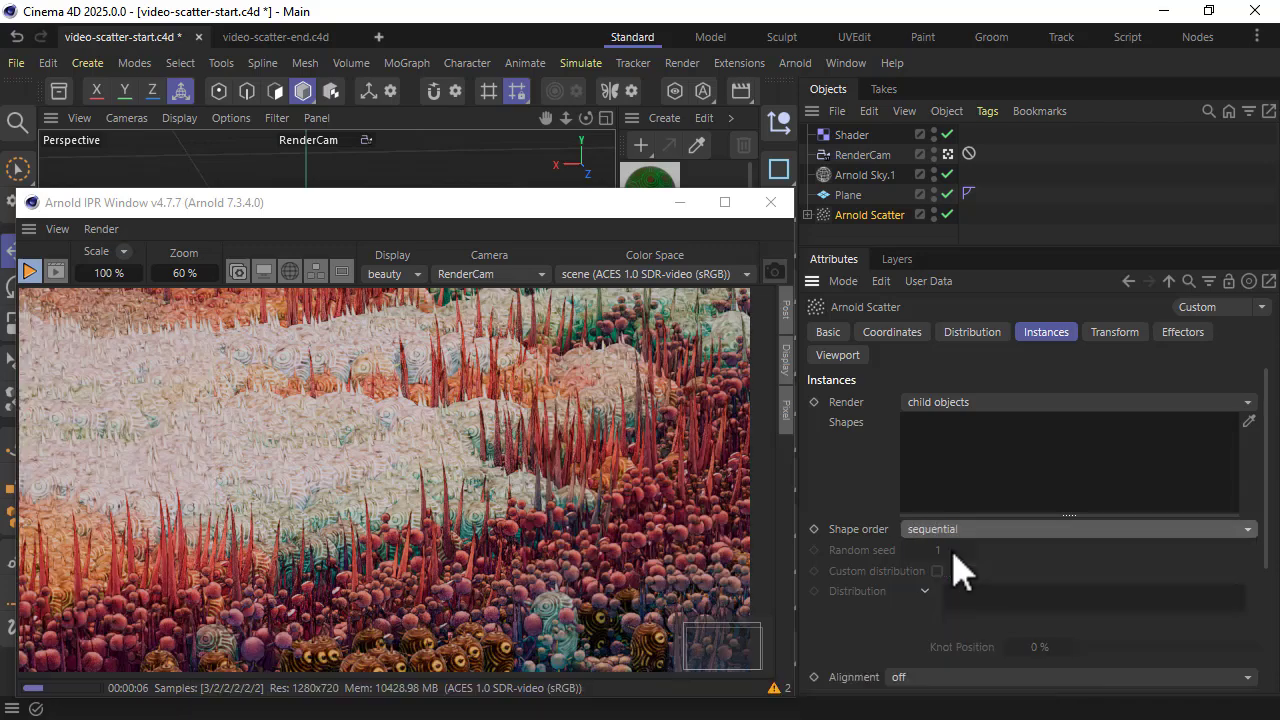
pyautogui.click(807, 214)
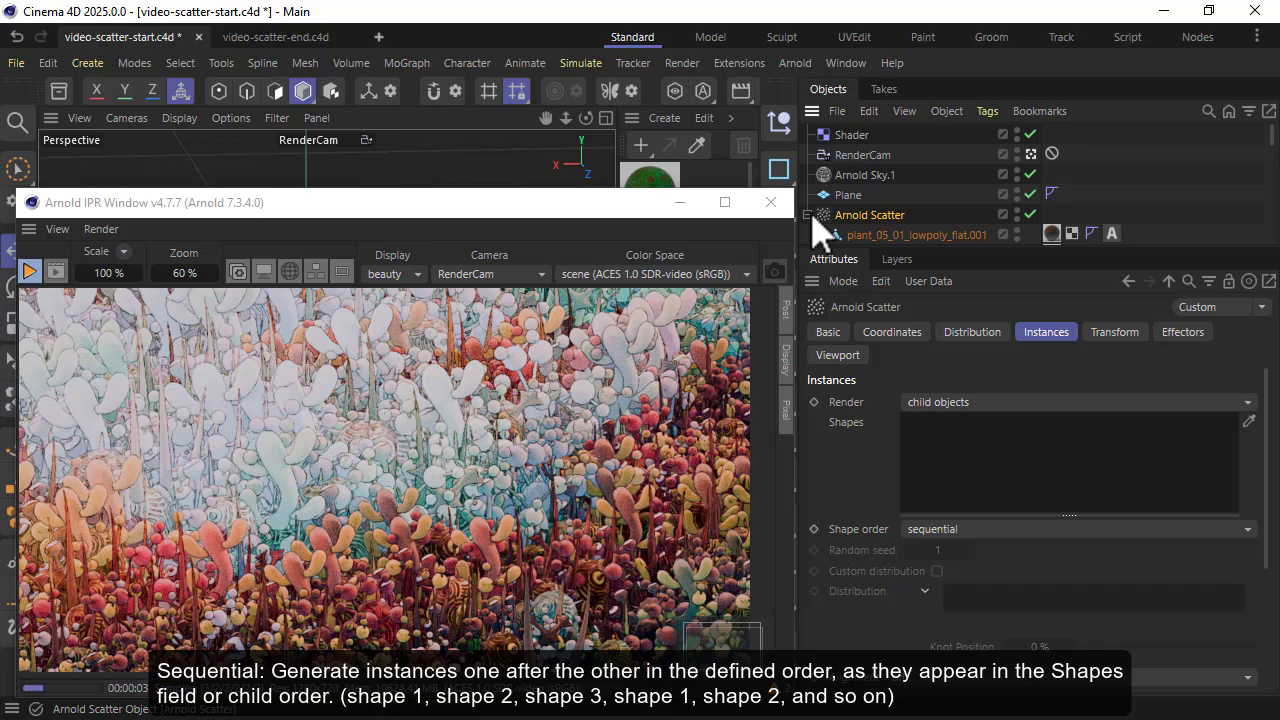
pyautogui.click(808, 214)
pyautogui.click(922, 532)
pyautogui.click(951, 585)
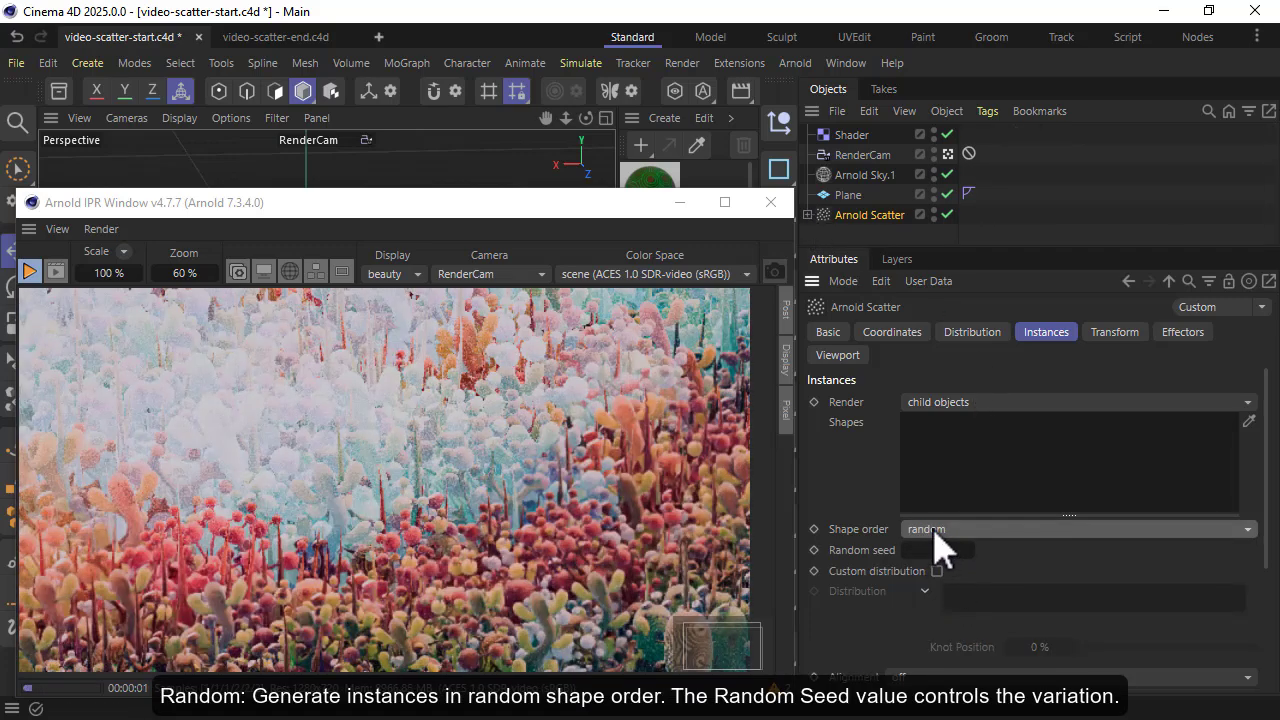
# - Try blend and first shape orders, then return the shape order to effectors and reselect the Shader effector
pyautogui.click(935, 532)
pyautogui.click(957, 606)
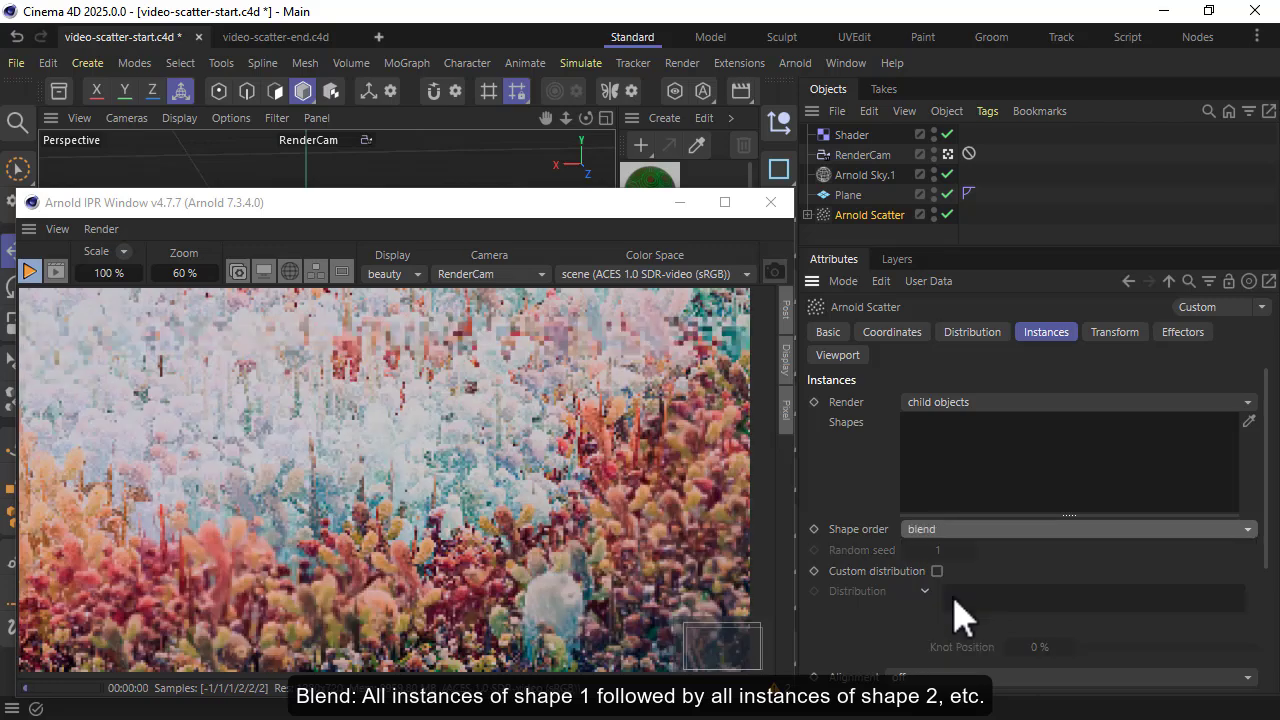
pyautogui.click(930, 532)
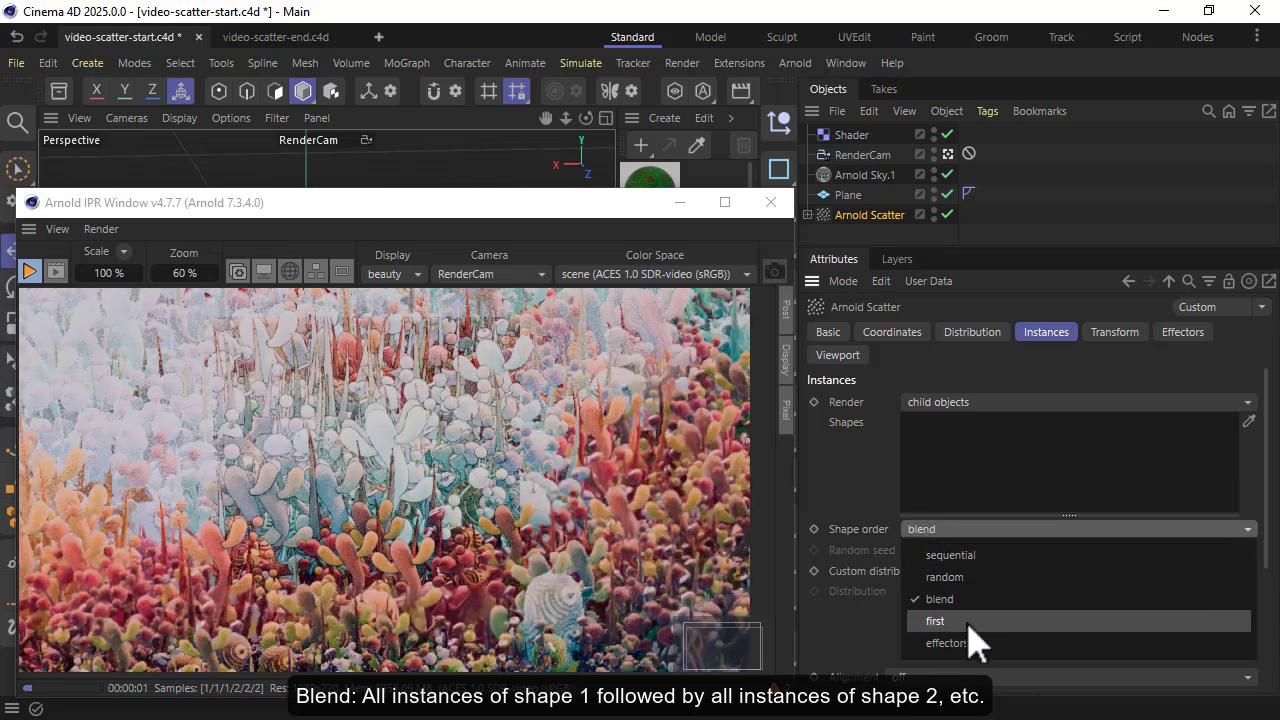
pyautogui.click(970, 620)
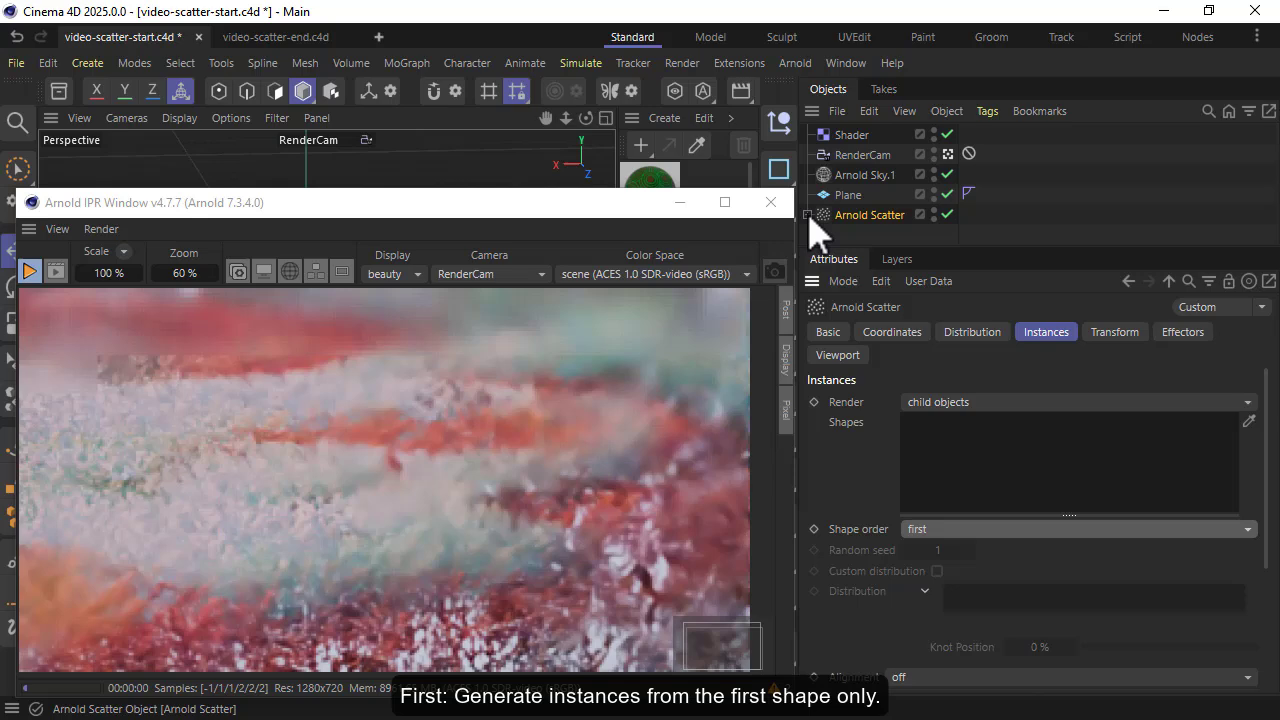
pyautogui.click(807, 215)
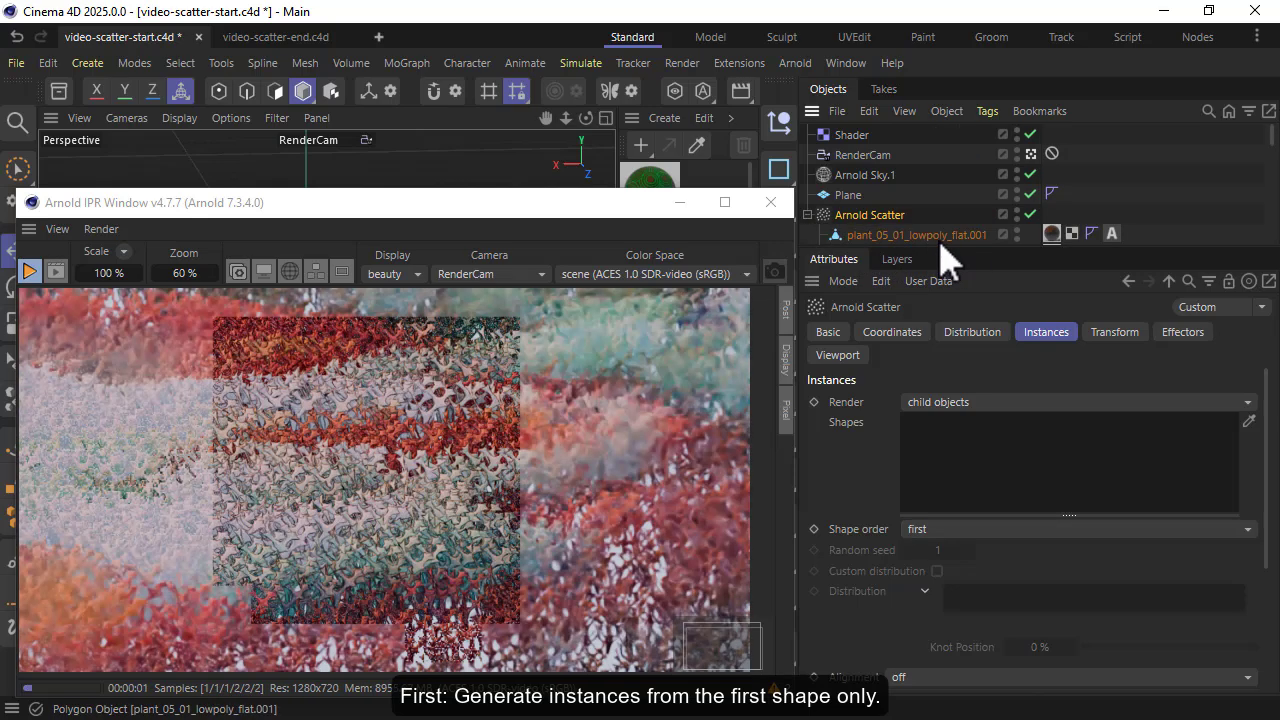
pyautogui.click(940, 236)
pyautogui.click(807, 215)
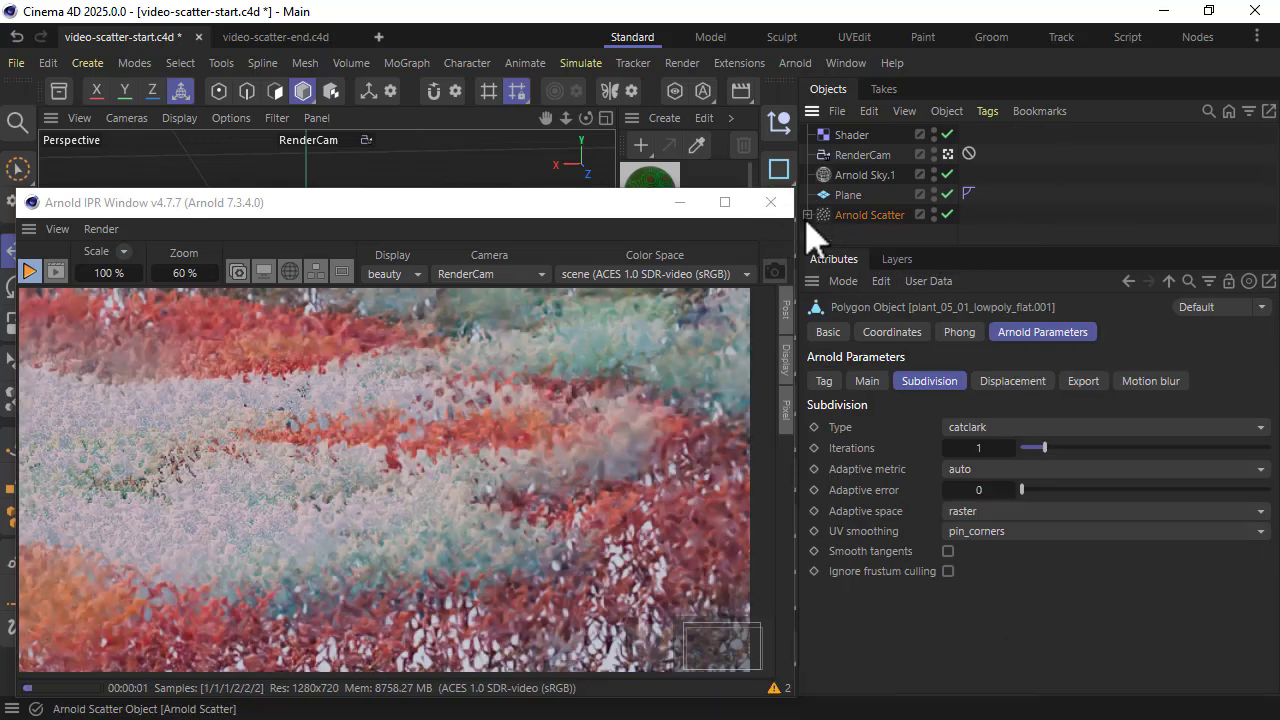
pyautogui.click(860, 215)
pyautogui.click(928, 531)
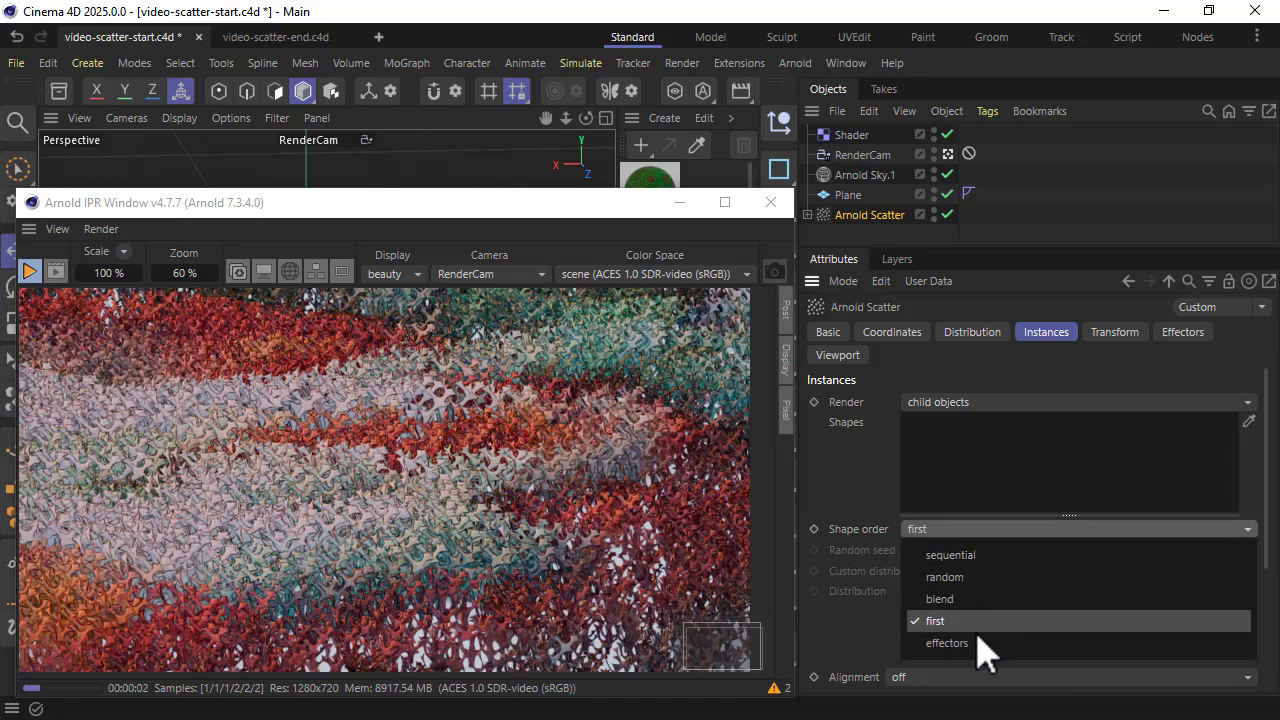
pyautogui.click(955, 645)
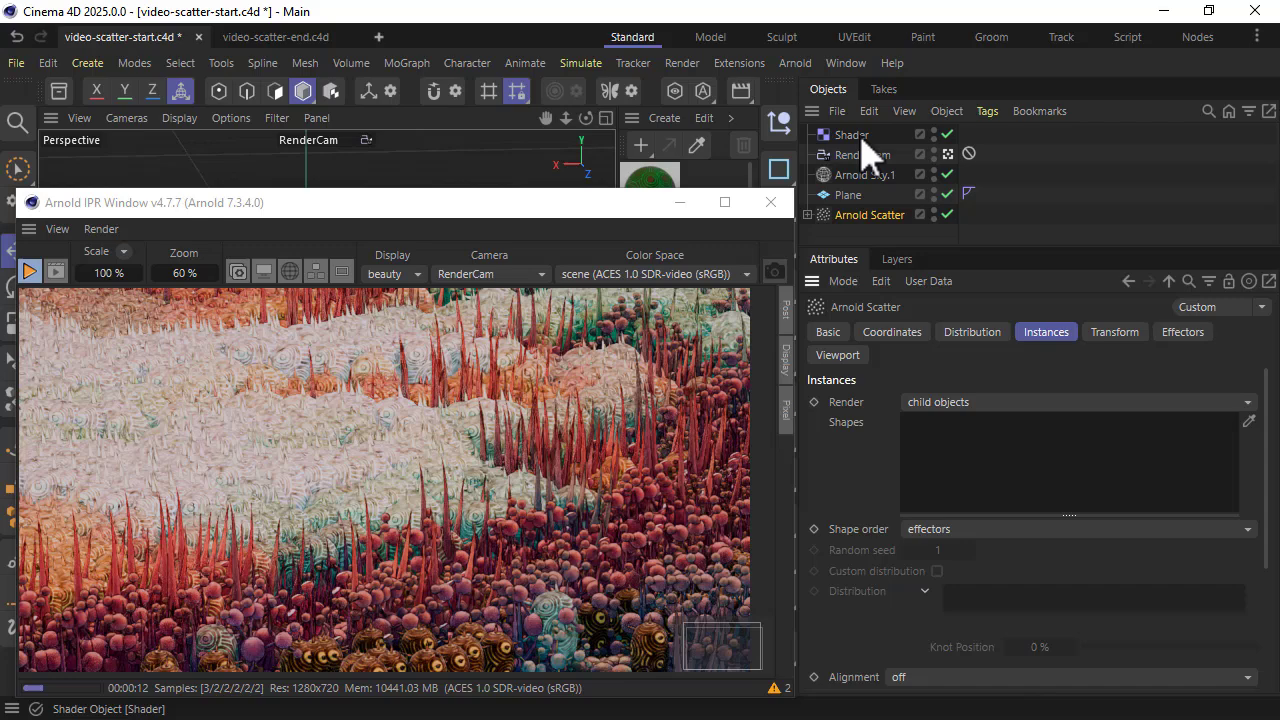
pyautogui.click(860, 136)
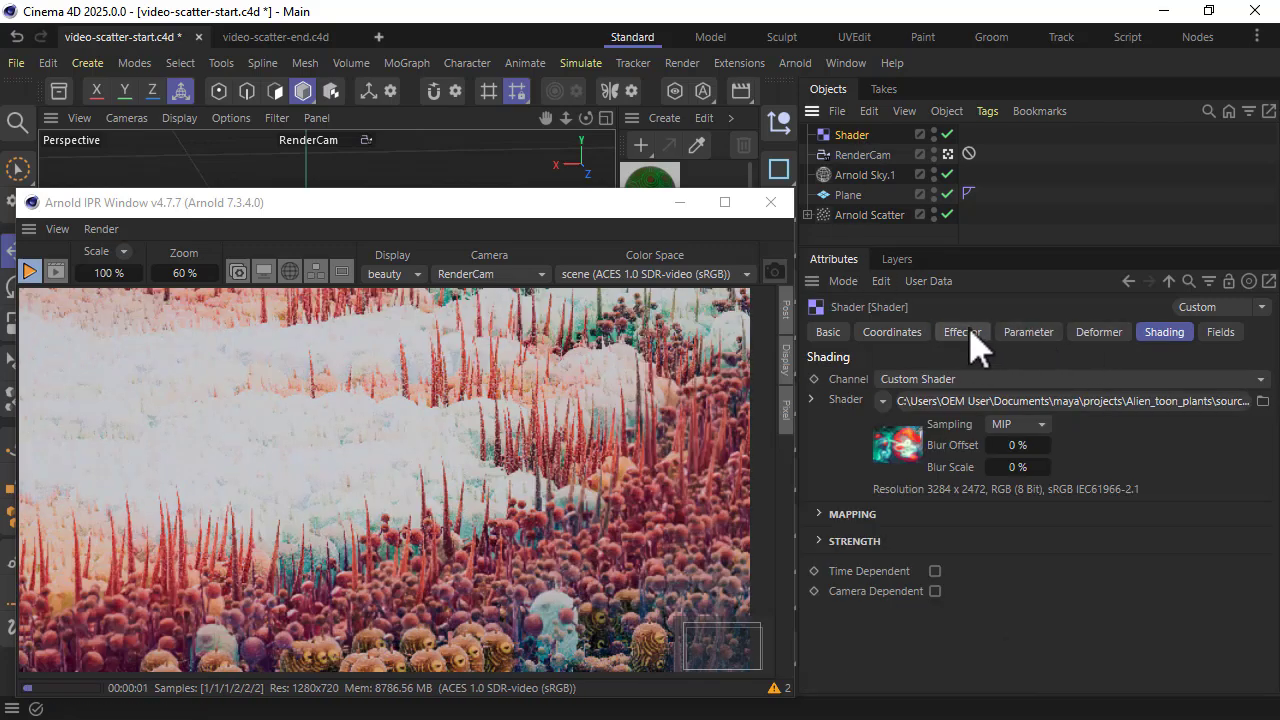
# - Sweep the Shader effector's strength up from 8% back to 100%
pyautogui.click(966, 334)
pyautogui.moveTo(1185, 380); pyautogui.dragTo(1270, 392)
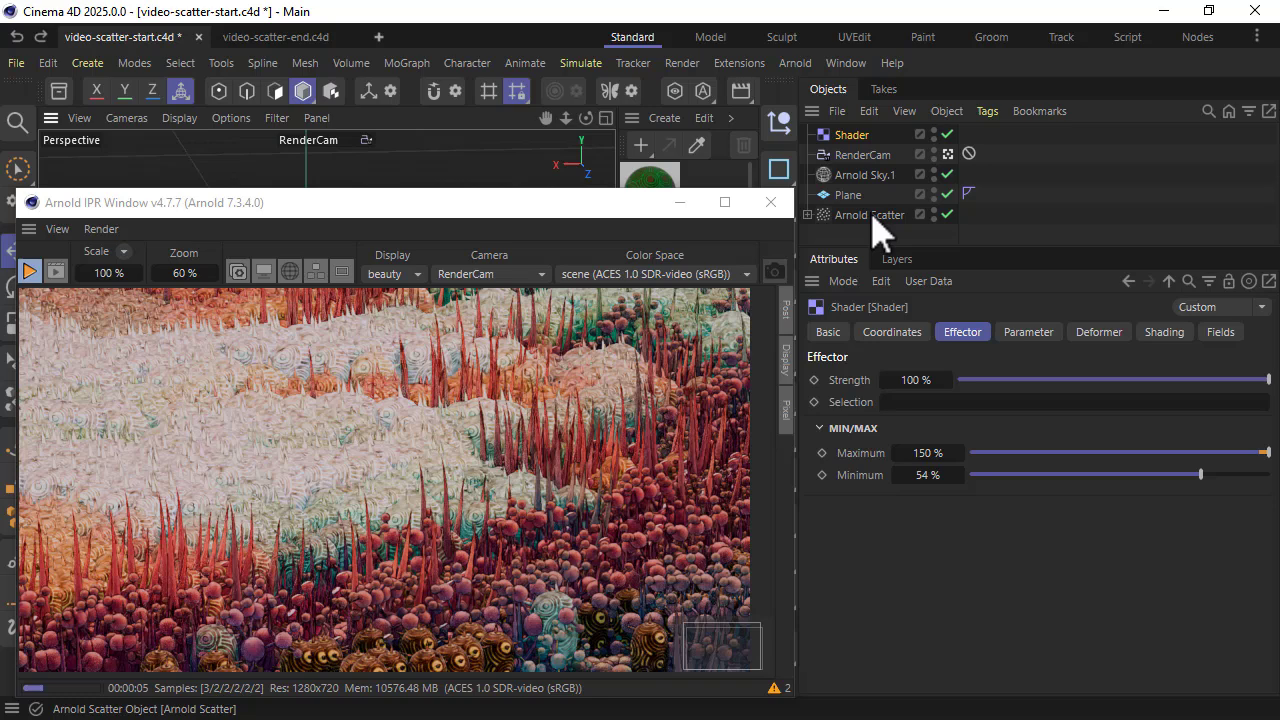
# - Give the Arnold Scatter 4000 points, distance push-apart of 20 cm, and seed 2
pyautogui.click(872, 217)
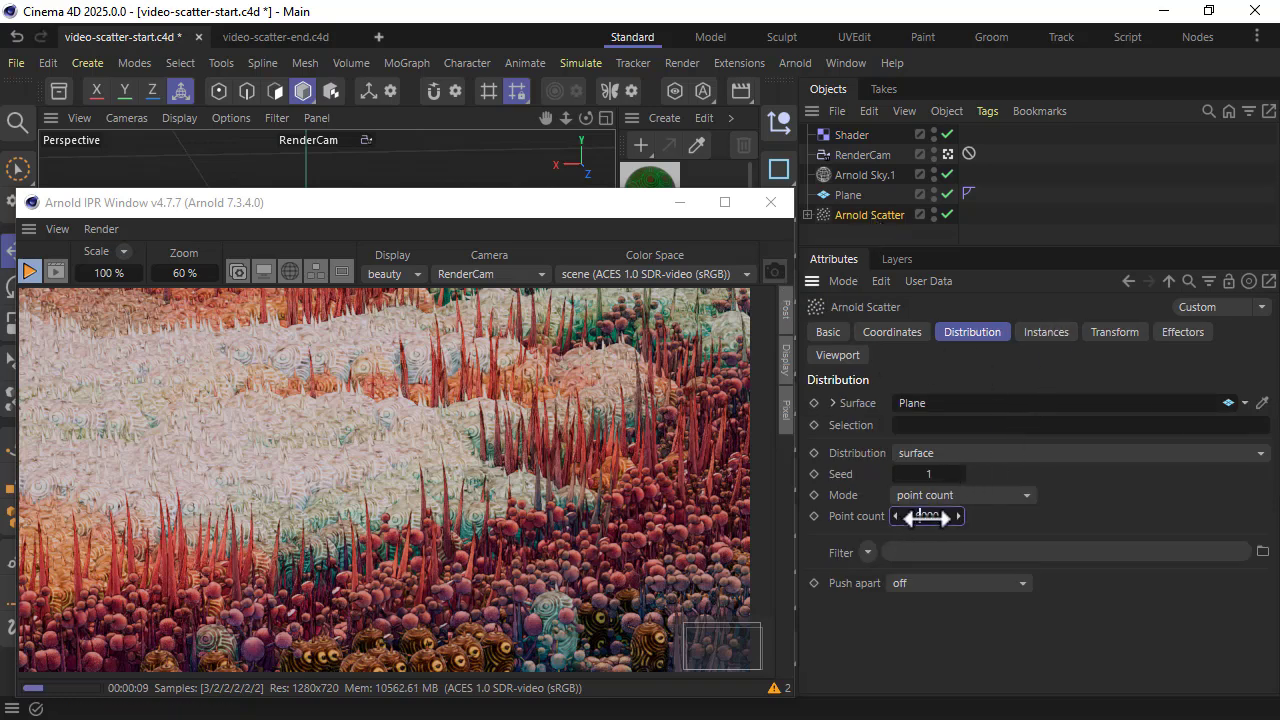
pyautogui.moveTo(926, 517); pyautogui.dragTo(928, 517)
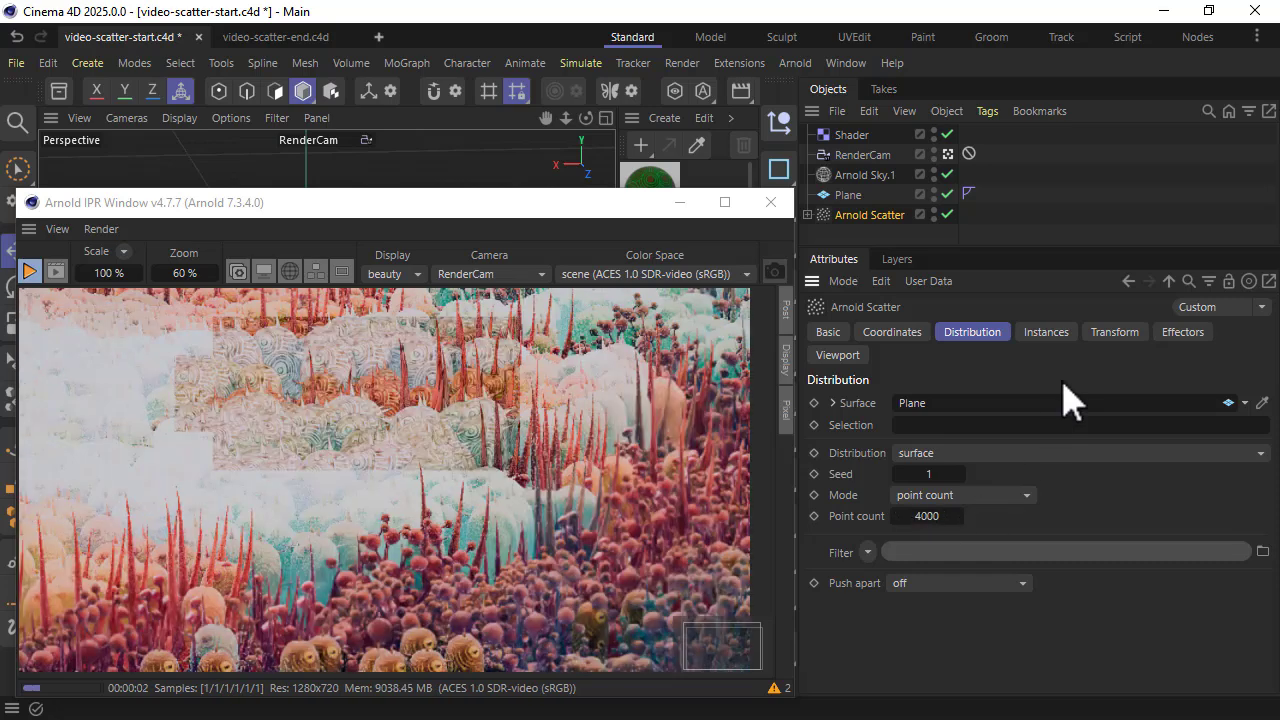
pyautogui.click(916, 587)
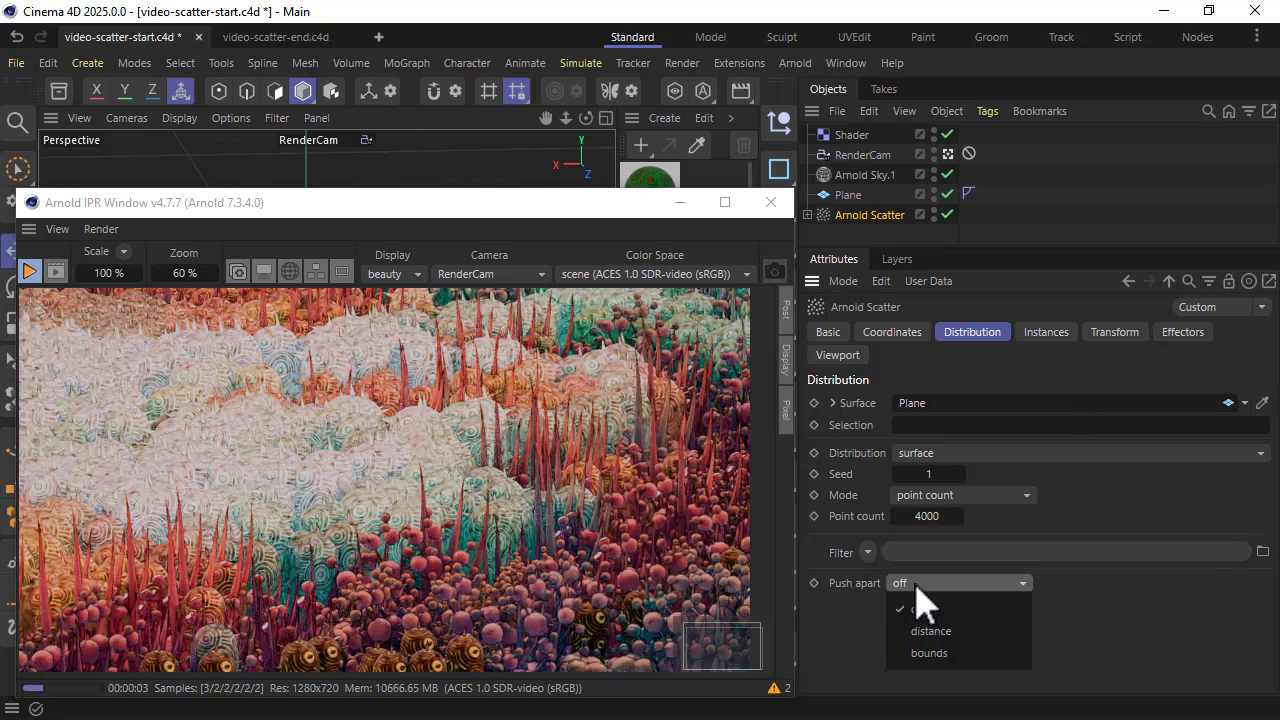
pyautogui.click(937, 628)
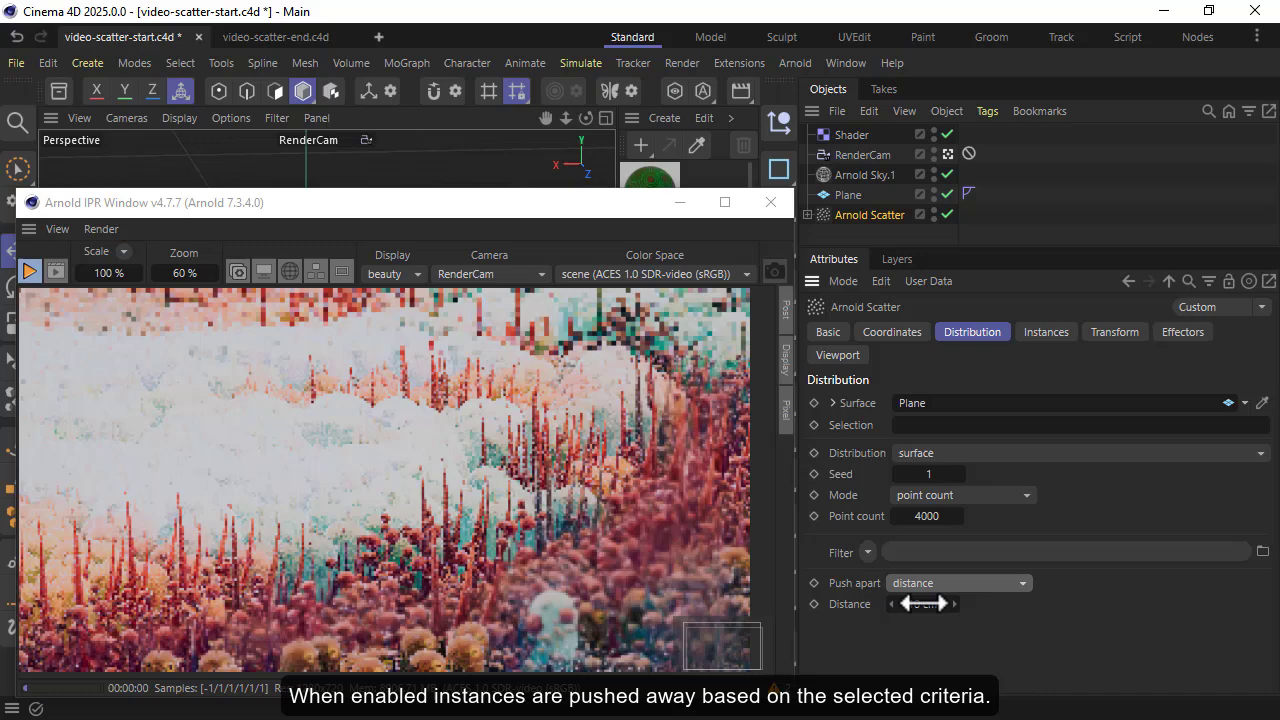
pyautogui.moveTo(921, 603); pyautogui.dragTo(924, 603)
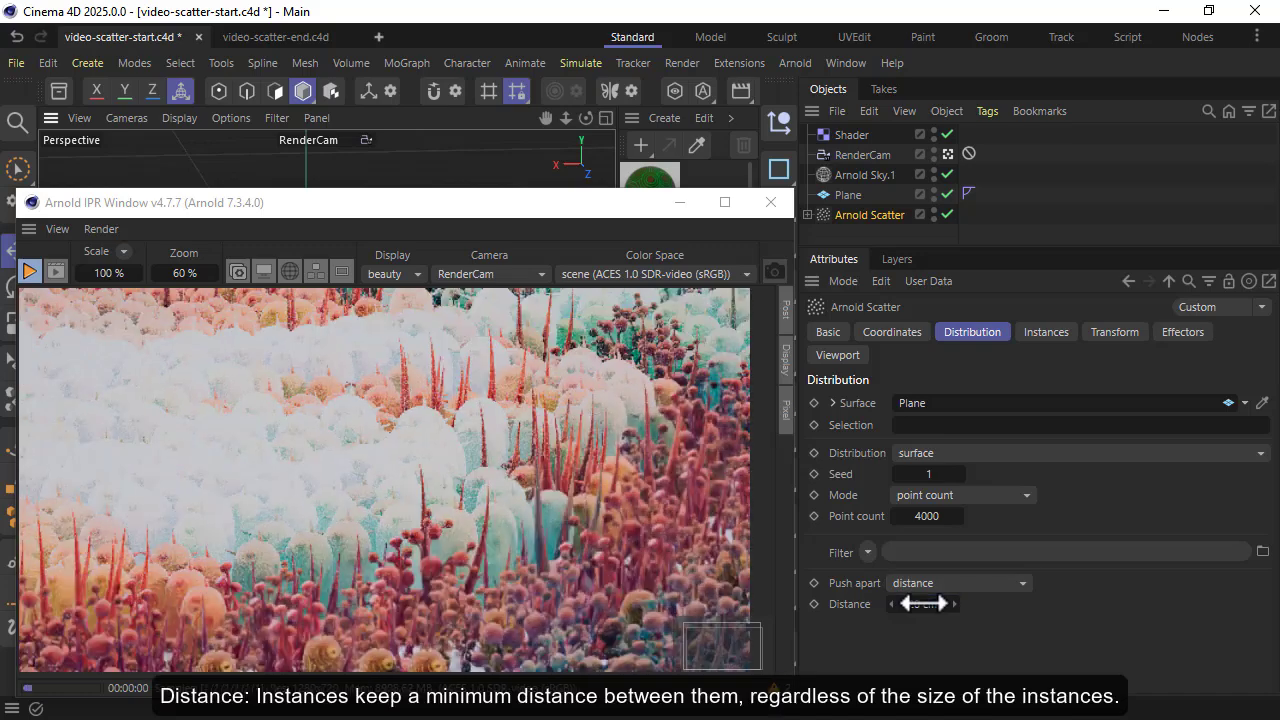
pyautogui.moveTo(928, 474); pyautogui.dragTo(950, 474)
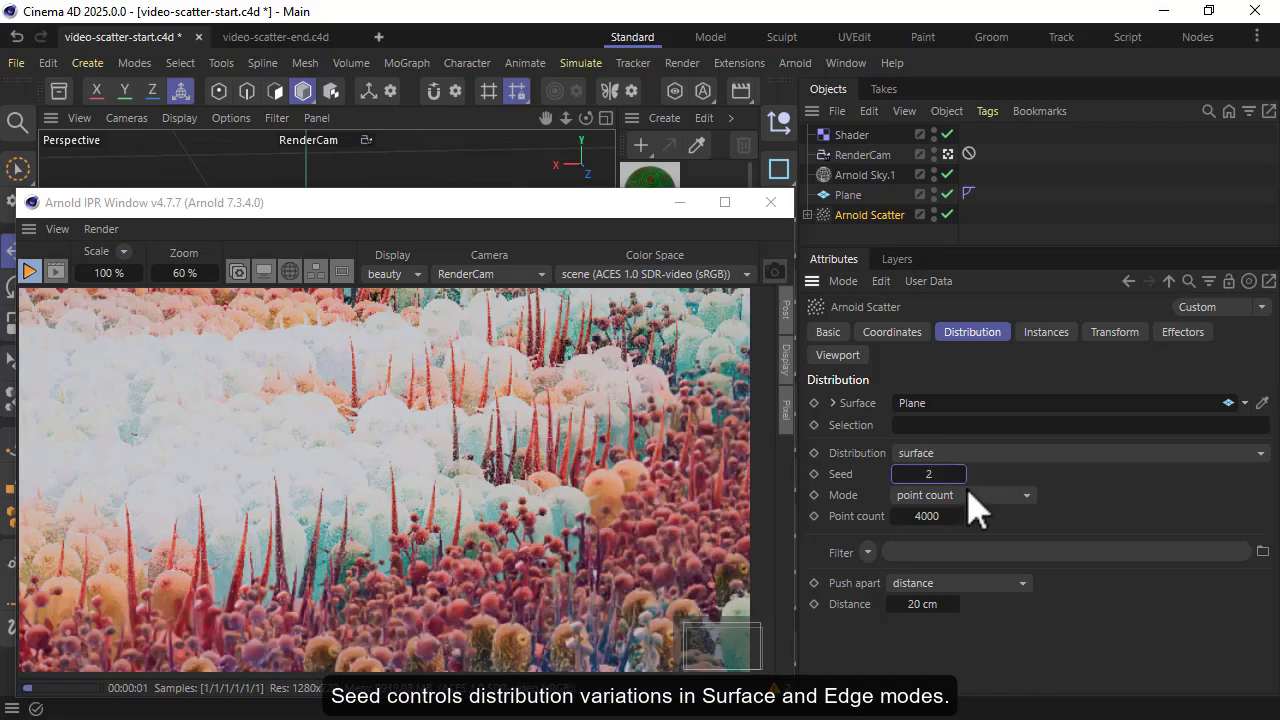